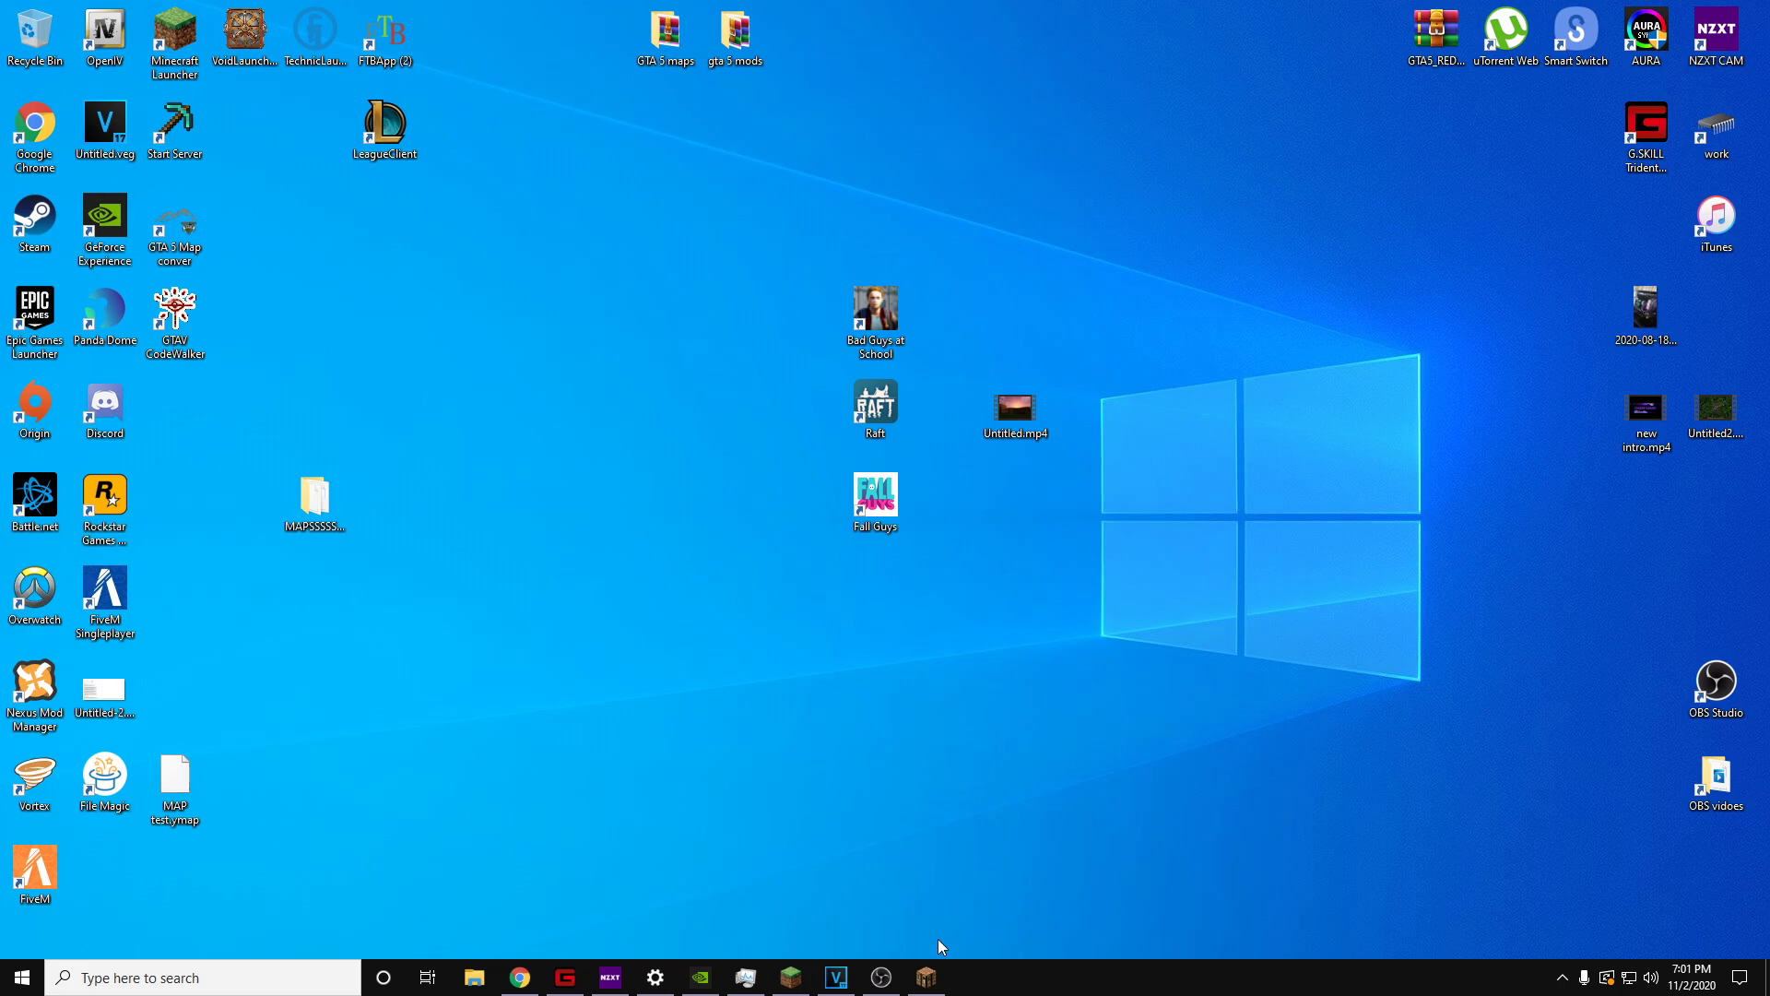
Bring Minecraft forward, then minimize OBS so Minecraft's title screen shows
click(925, 978)
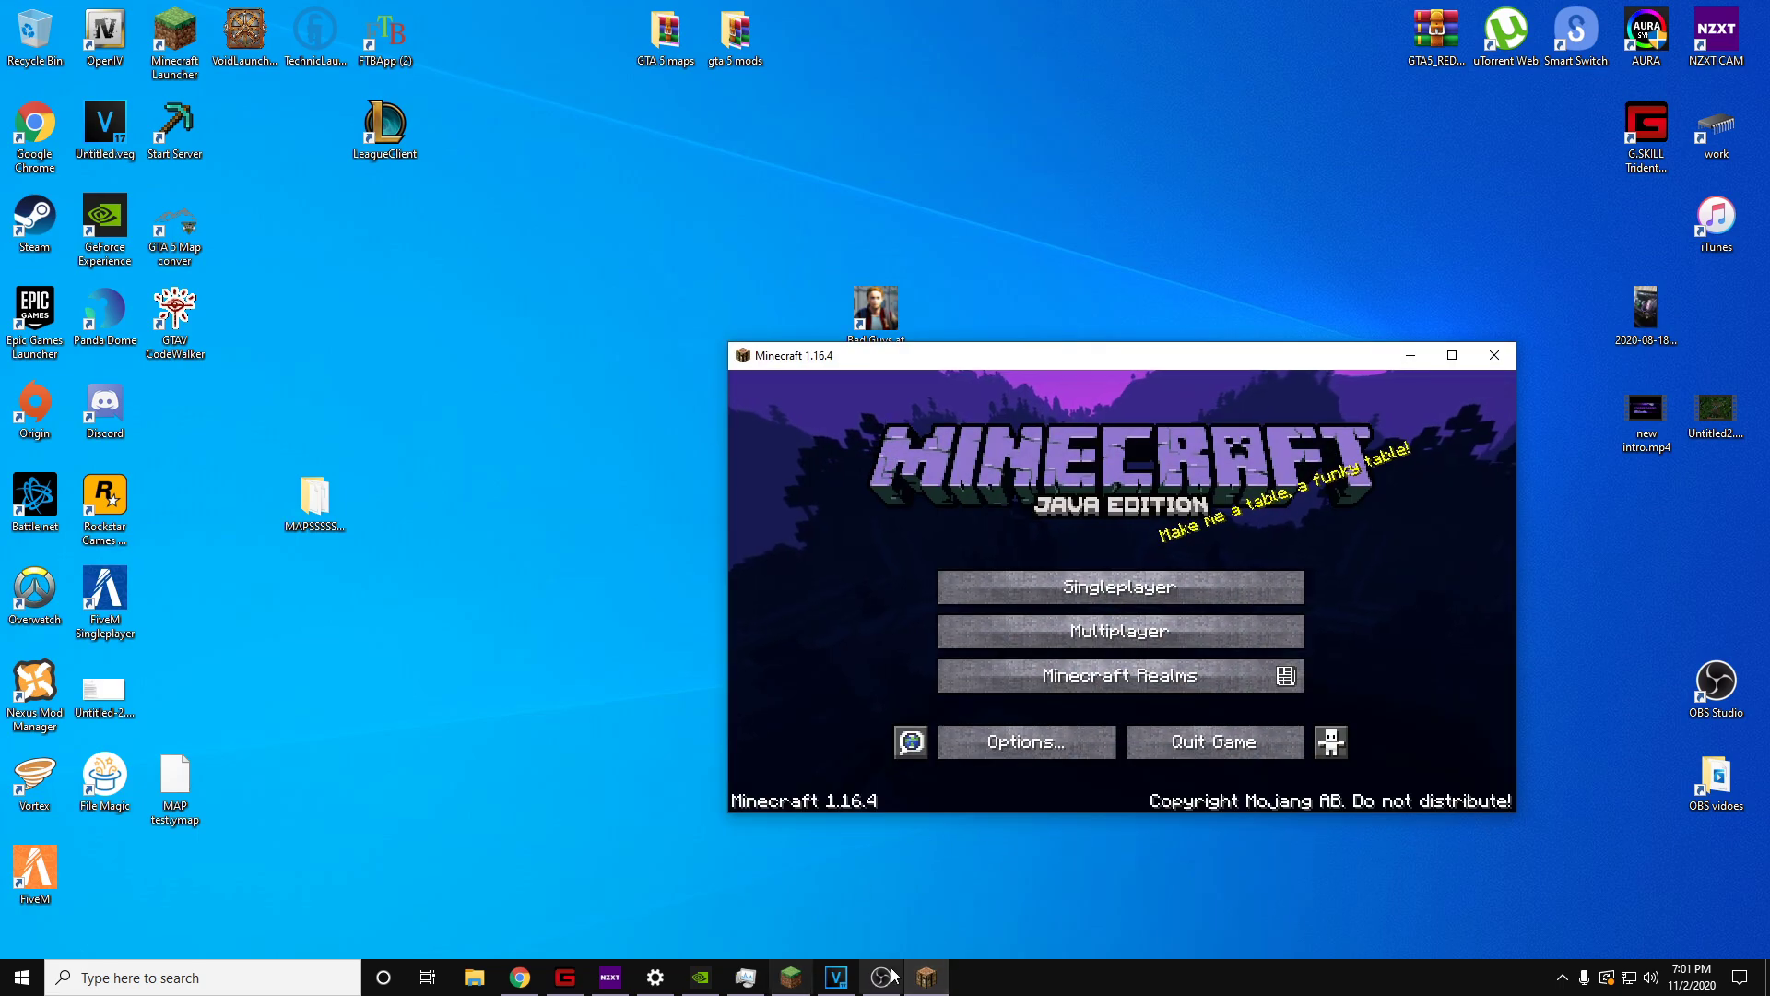
click(880, 978)
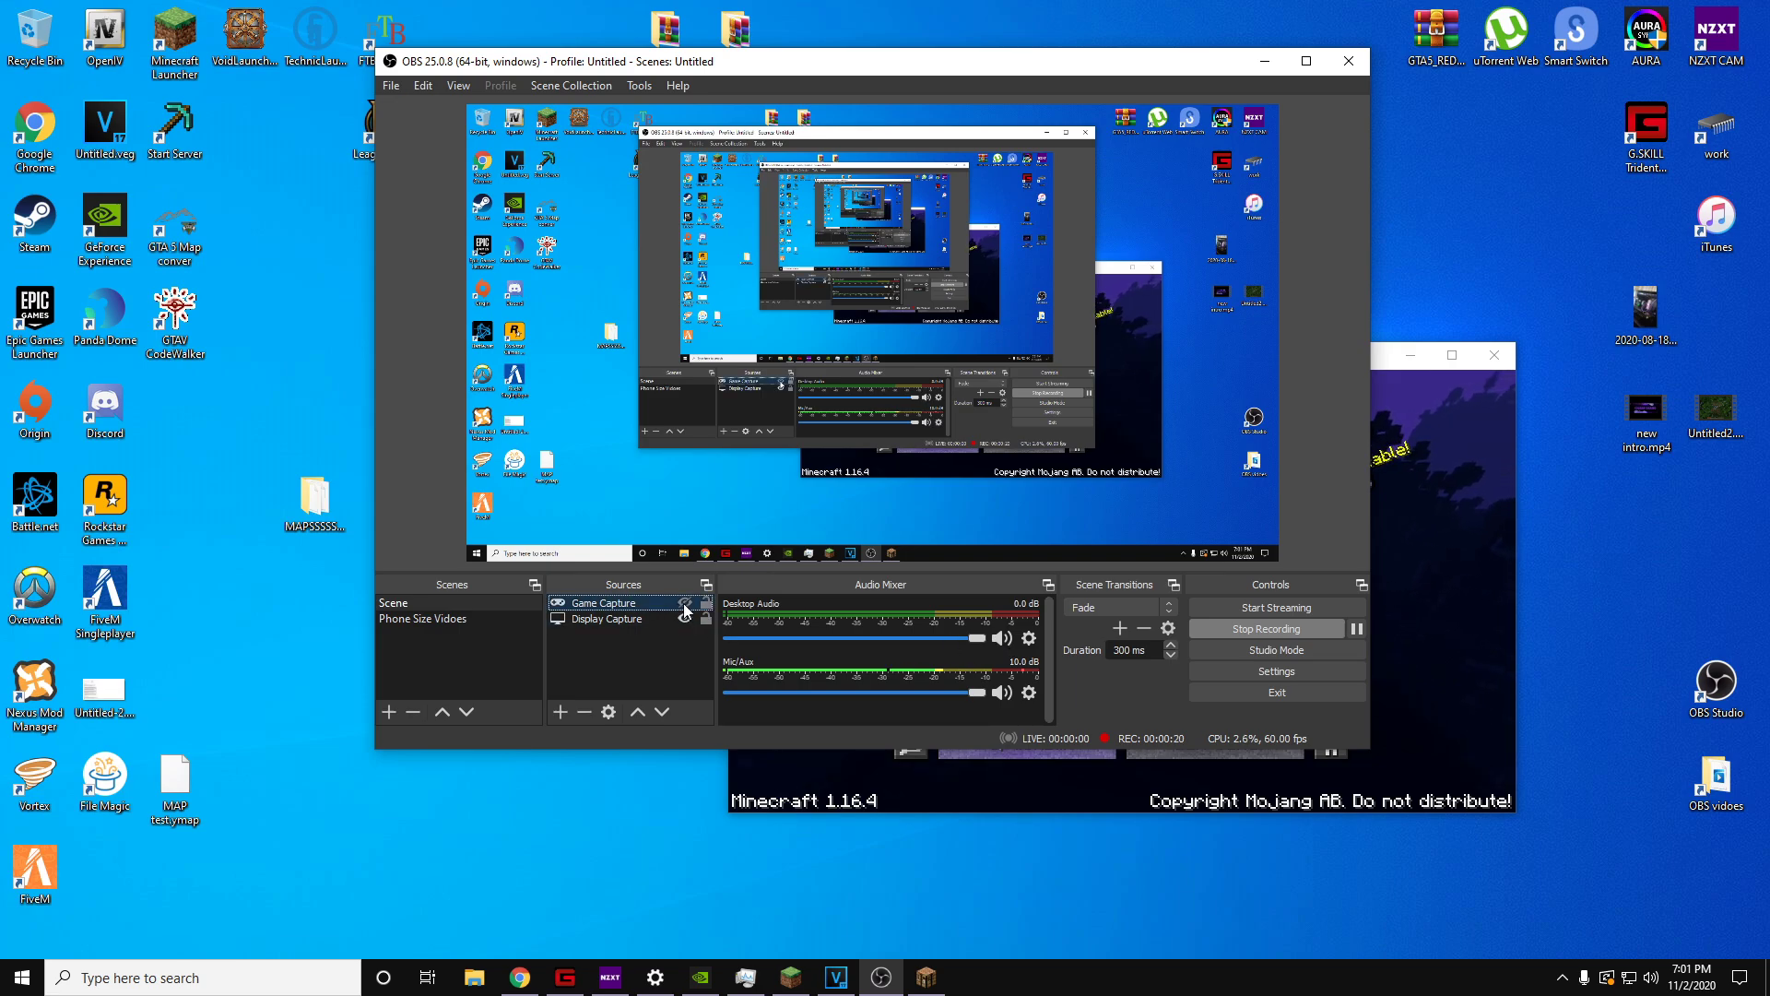
click(1263, 60)
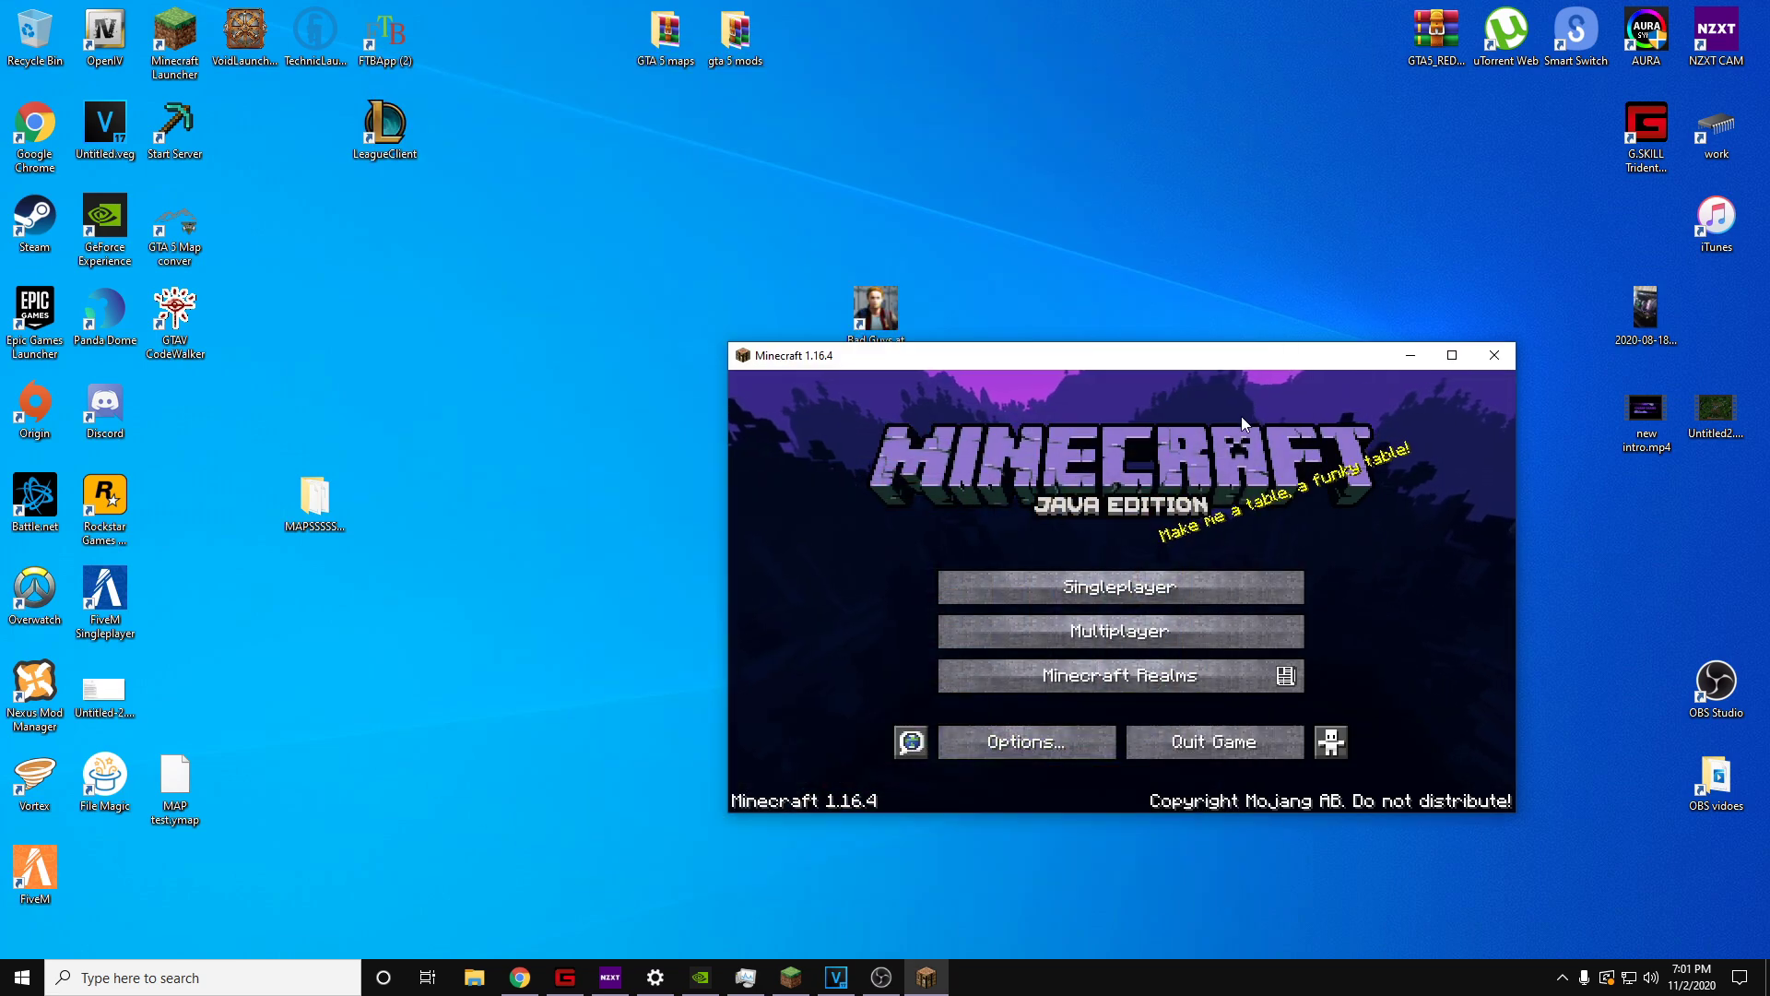
Switch Minecraft to fullscreen and load the 'how to fix a corrupted world' world
click(1119, 587)
key(F11)
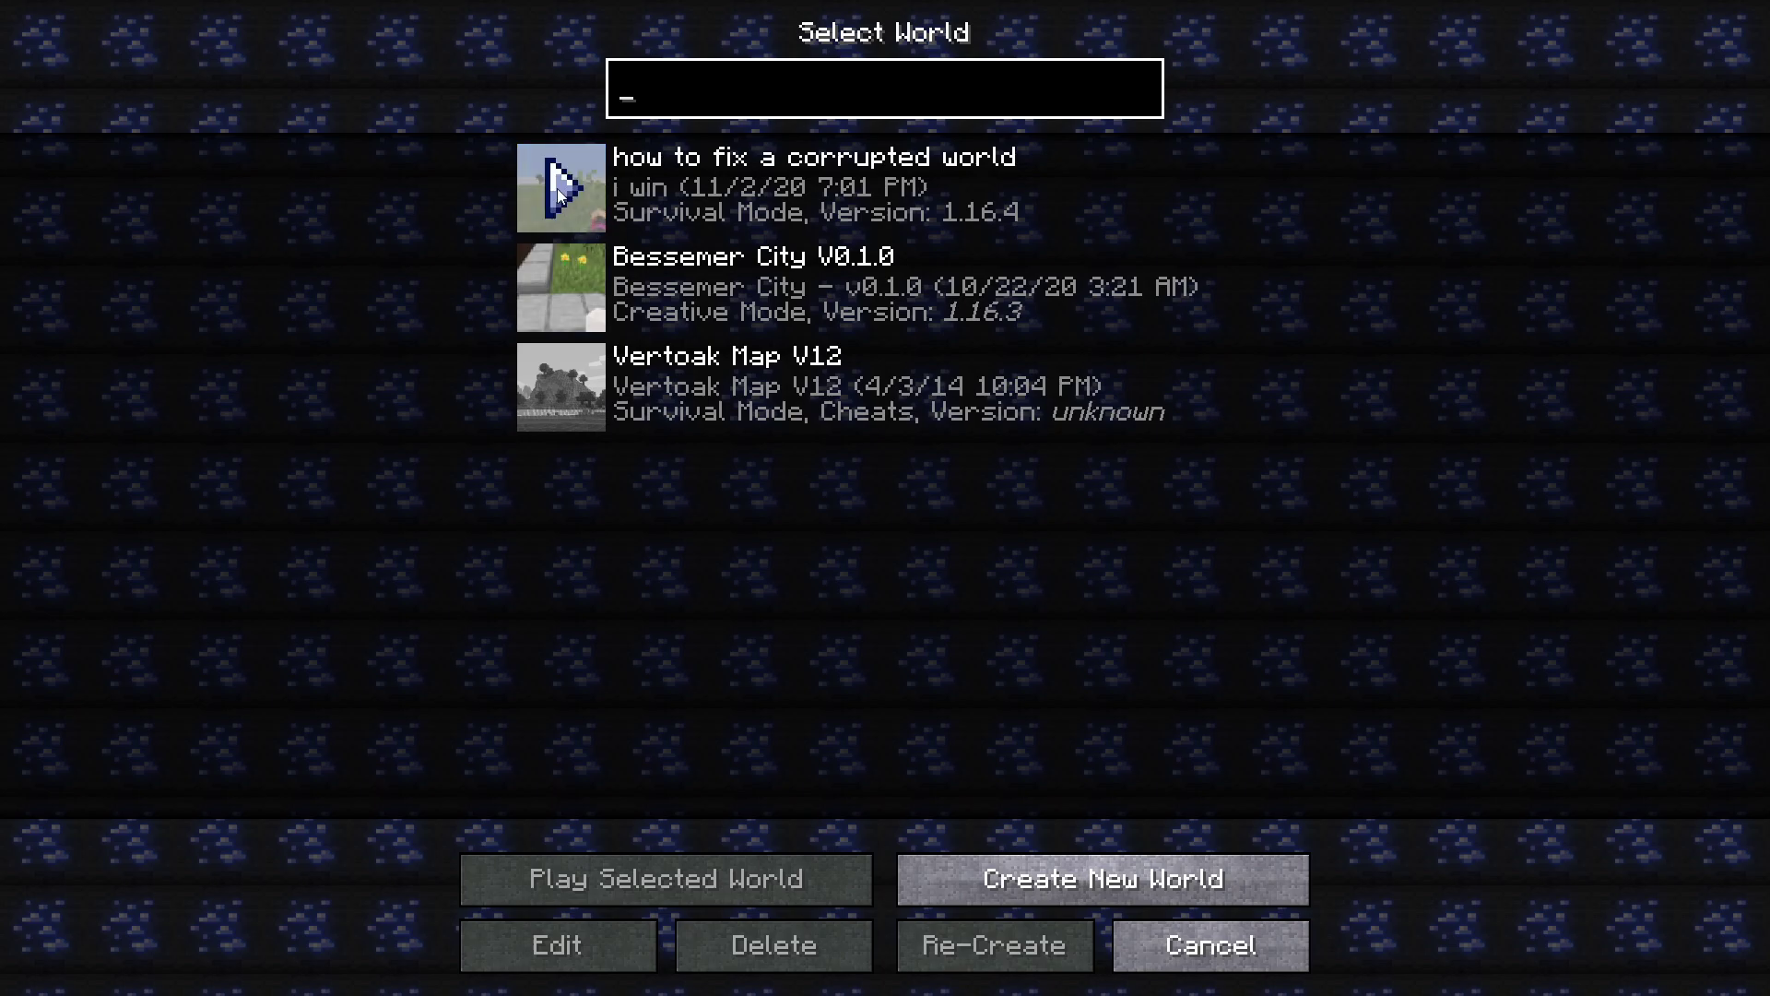
click(553, 189)
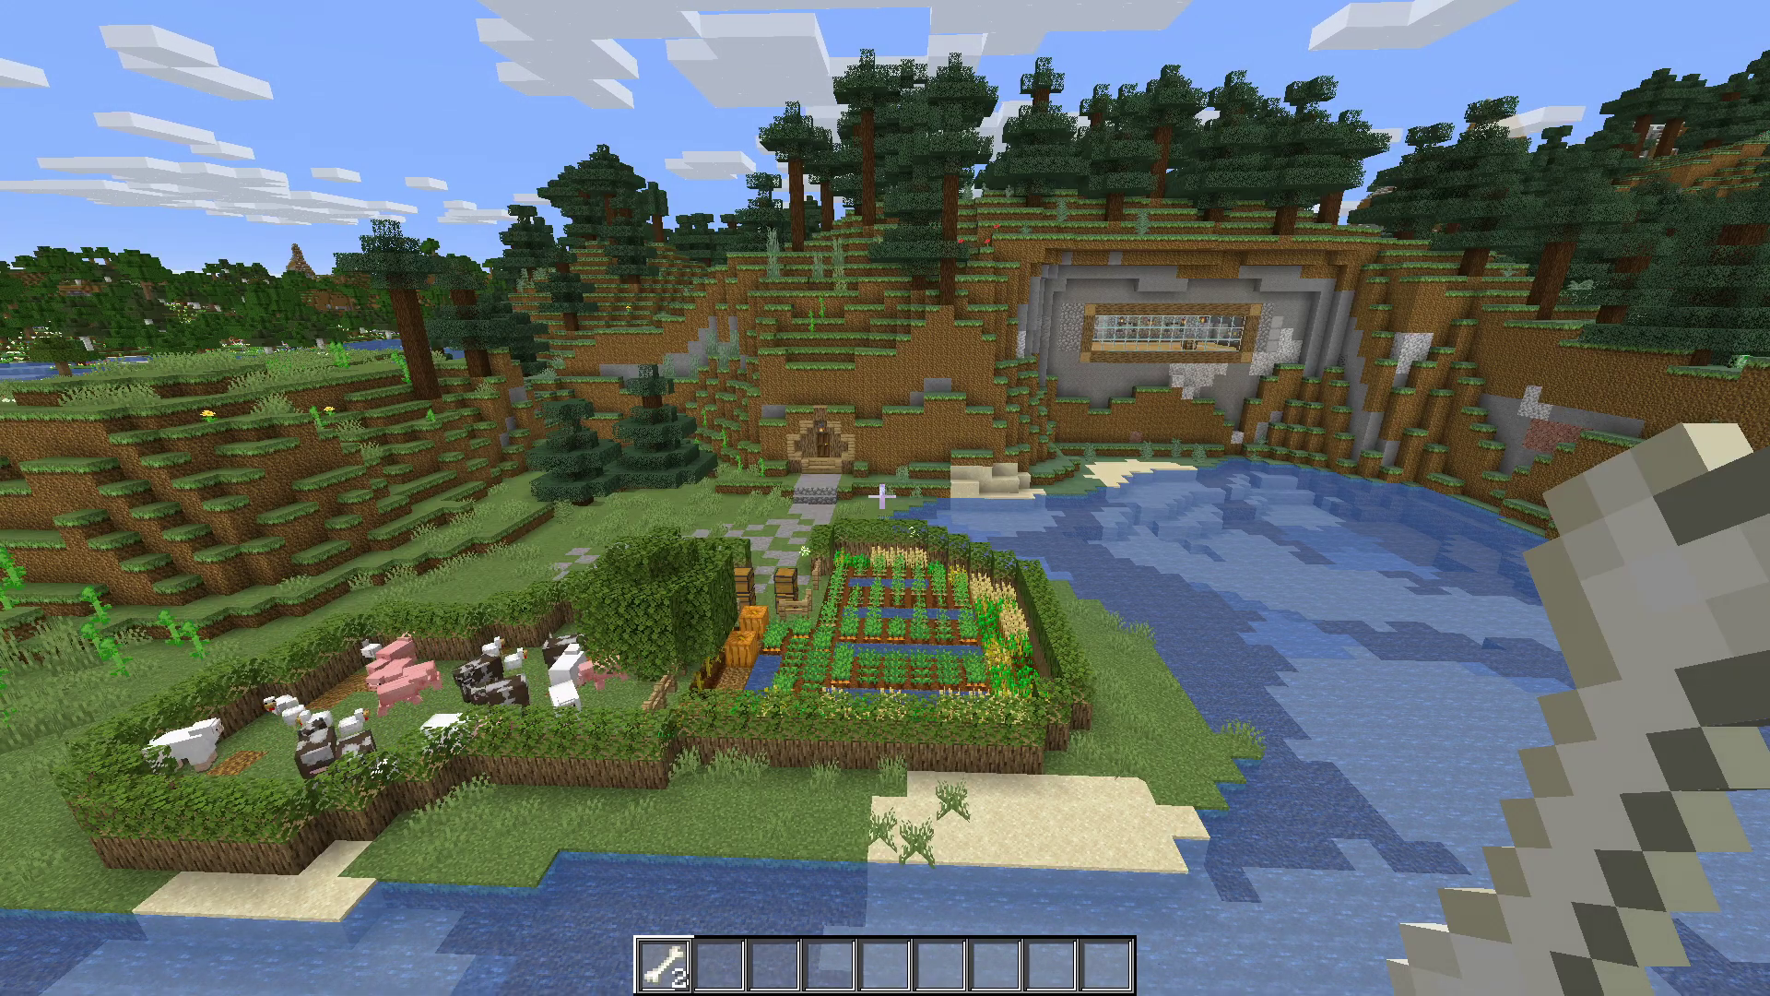
Walk past the farm, river and cliff house, then save and quit to title
key(w)
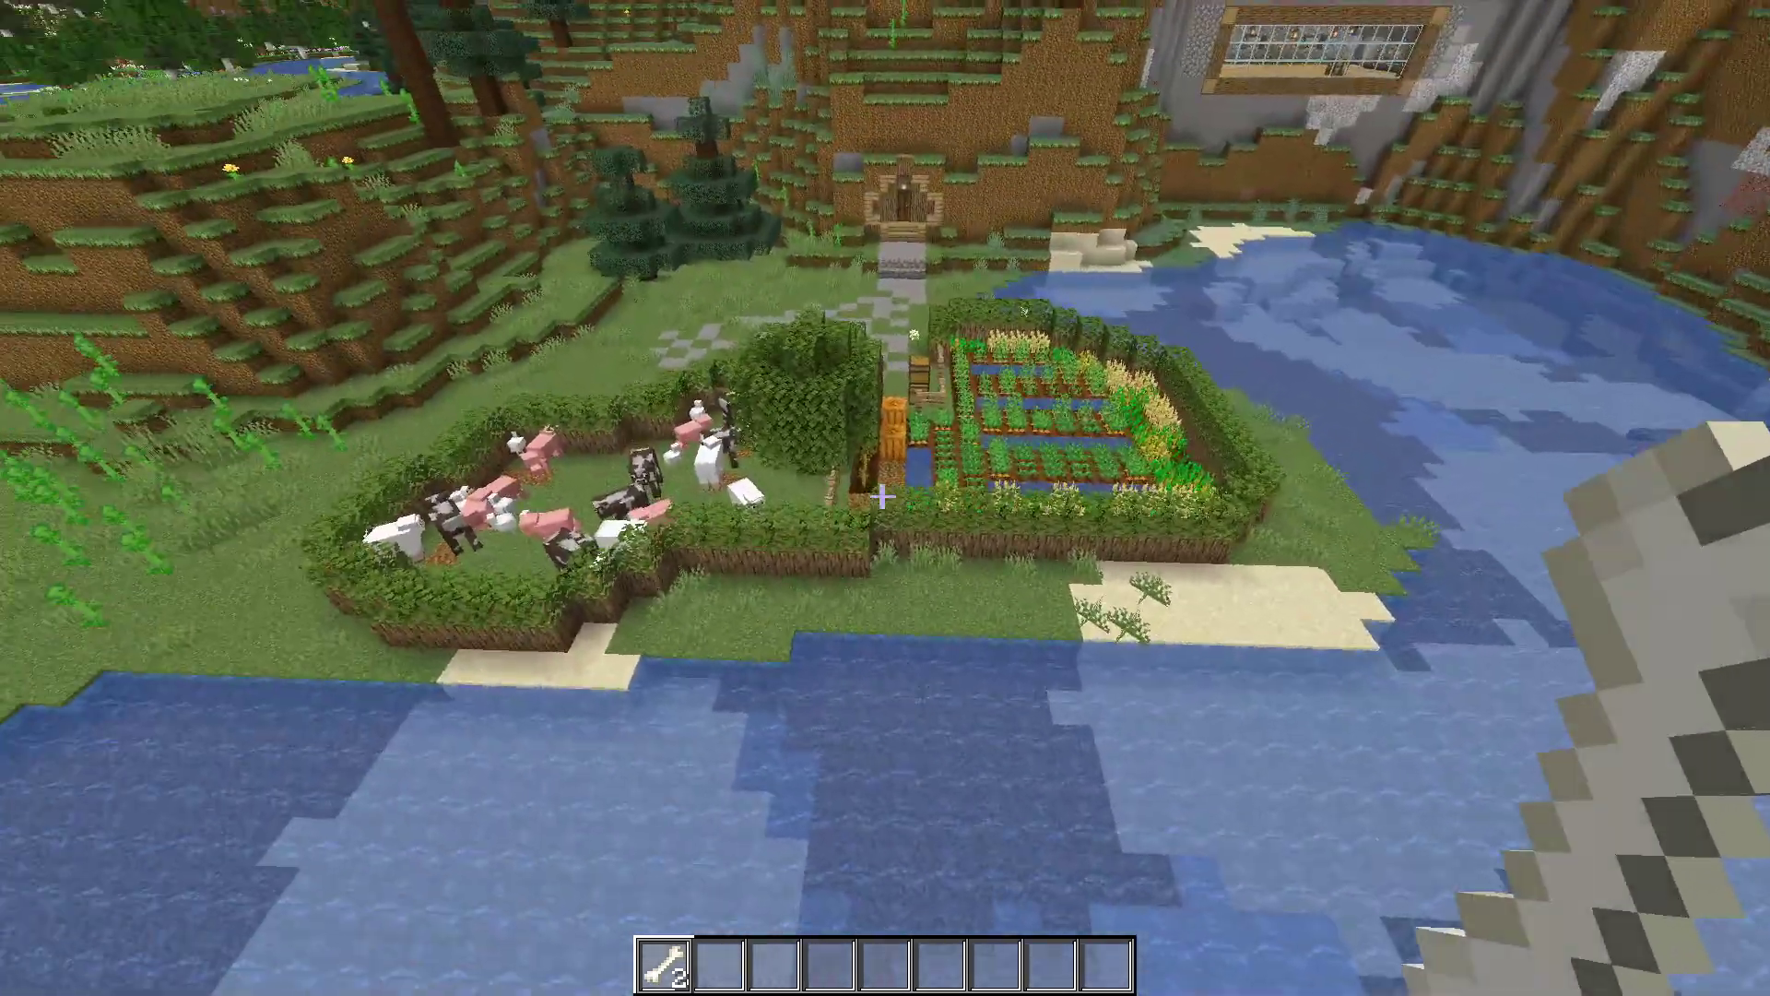
key(w)
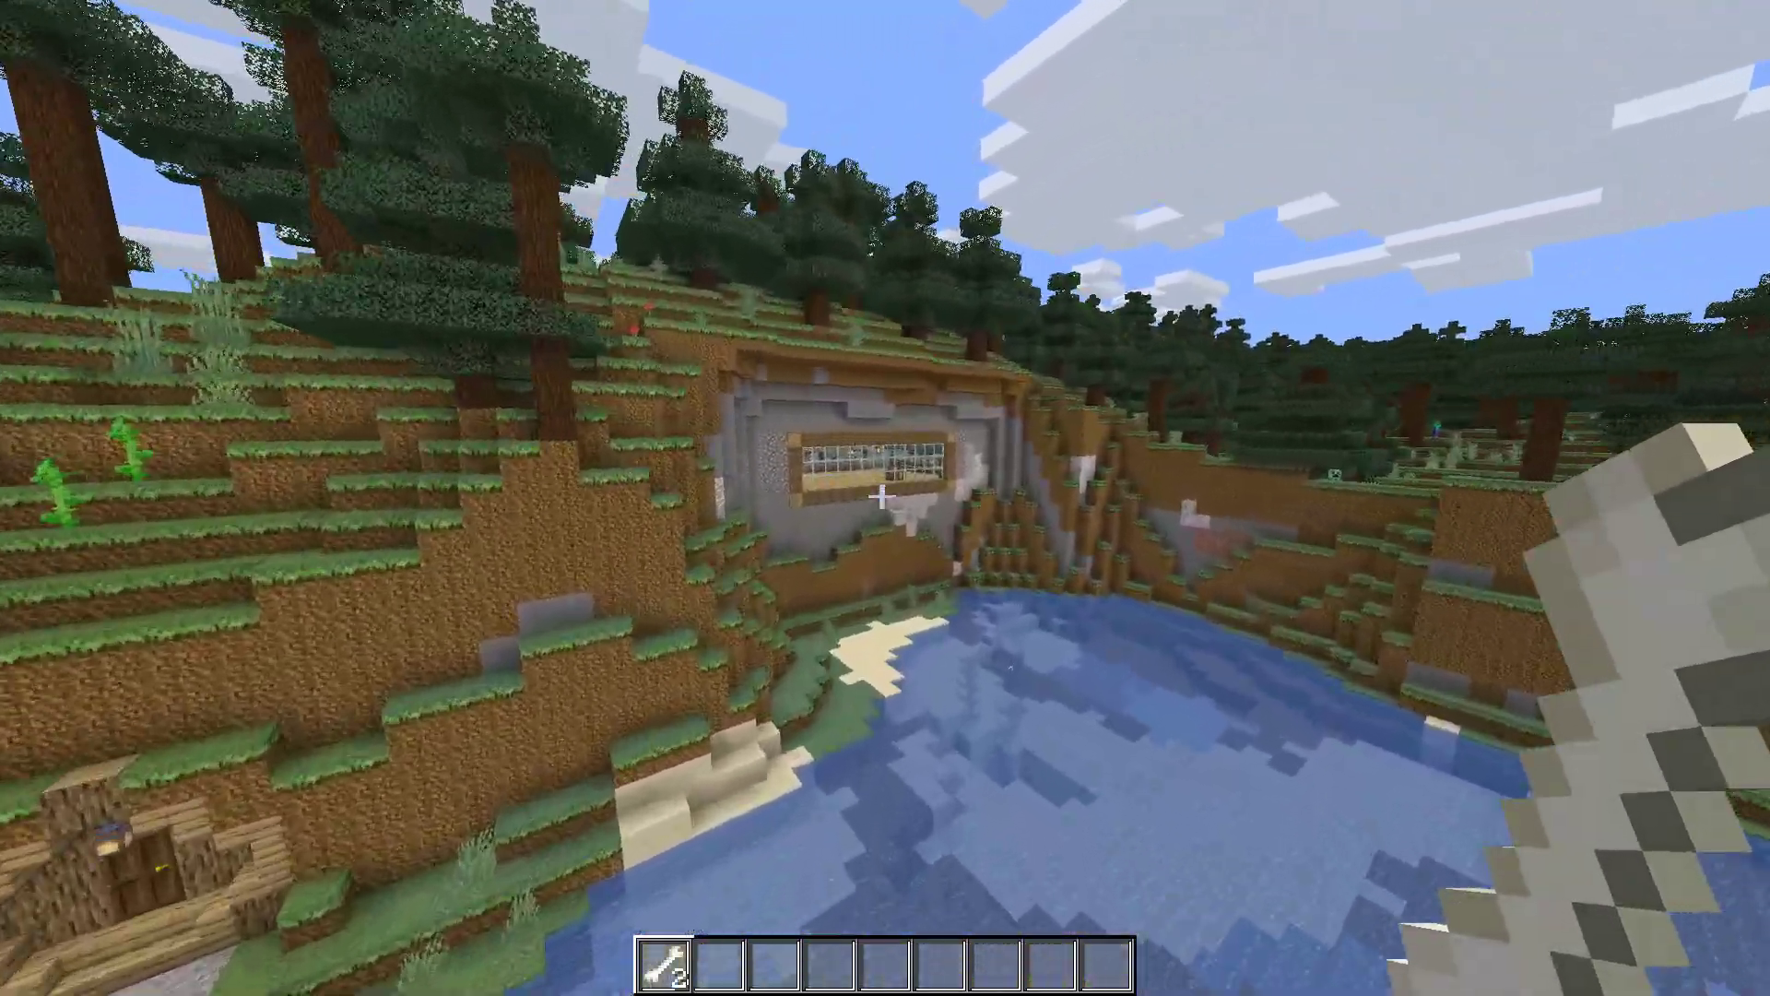
key(w)
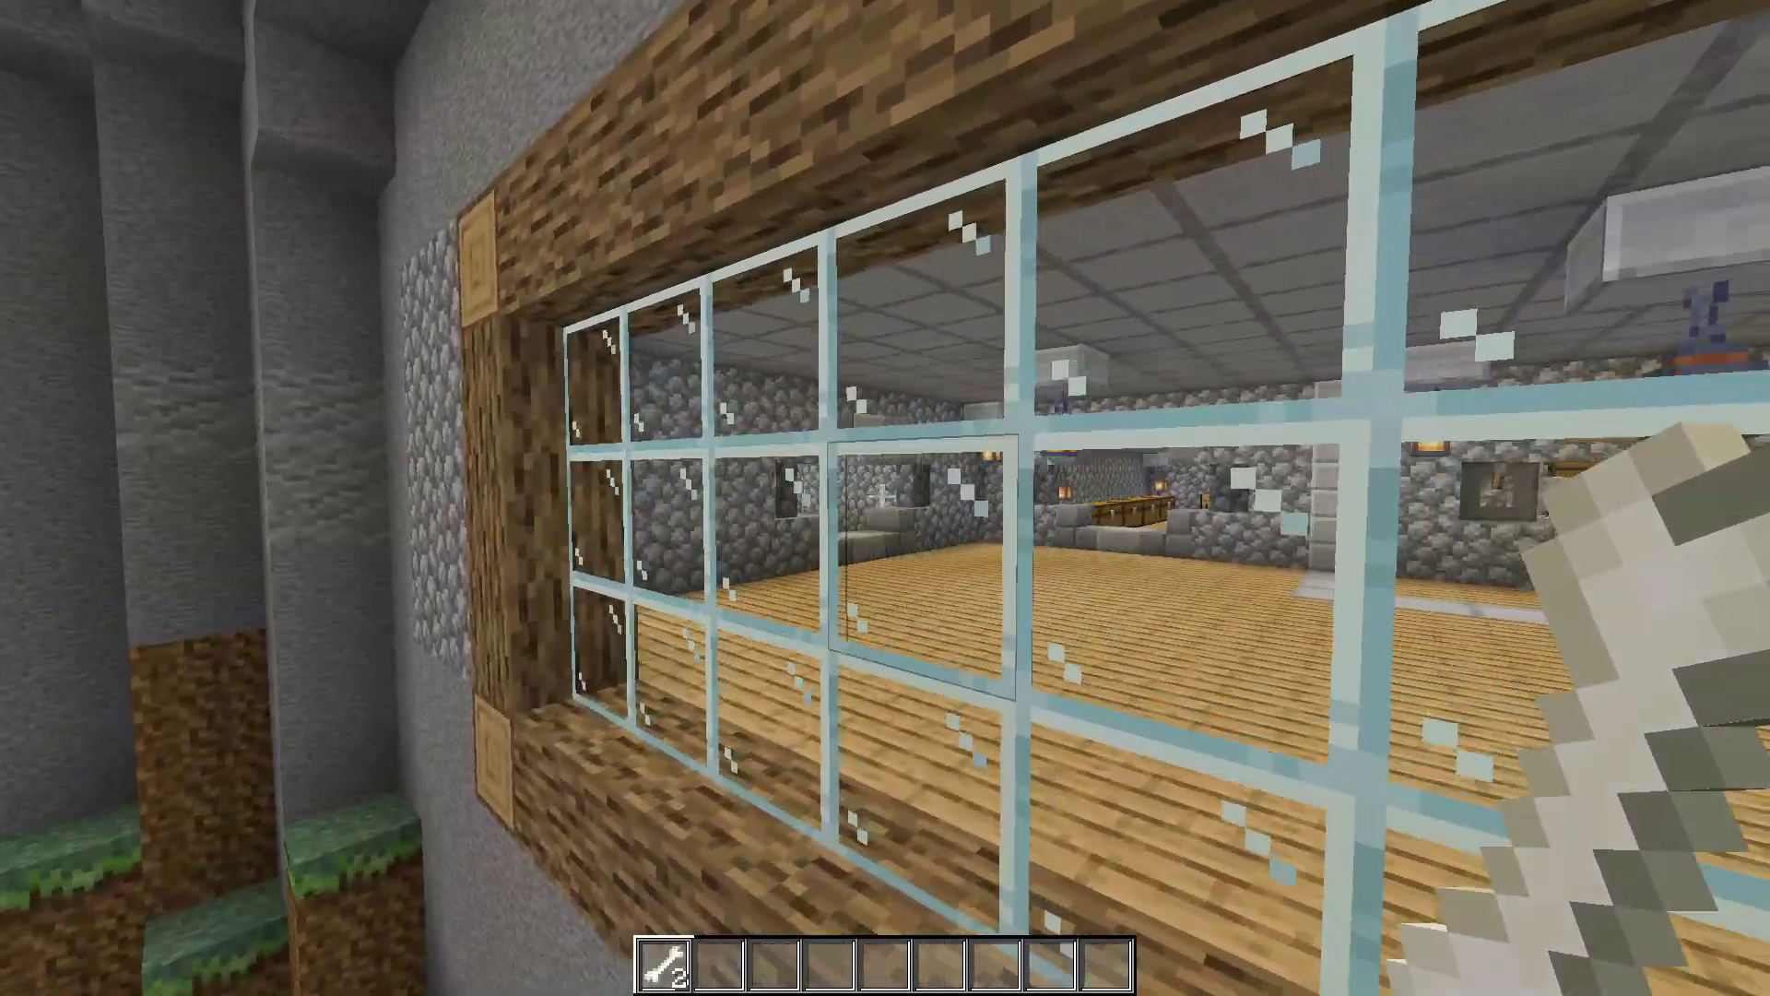
key(w)
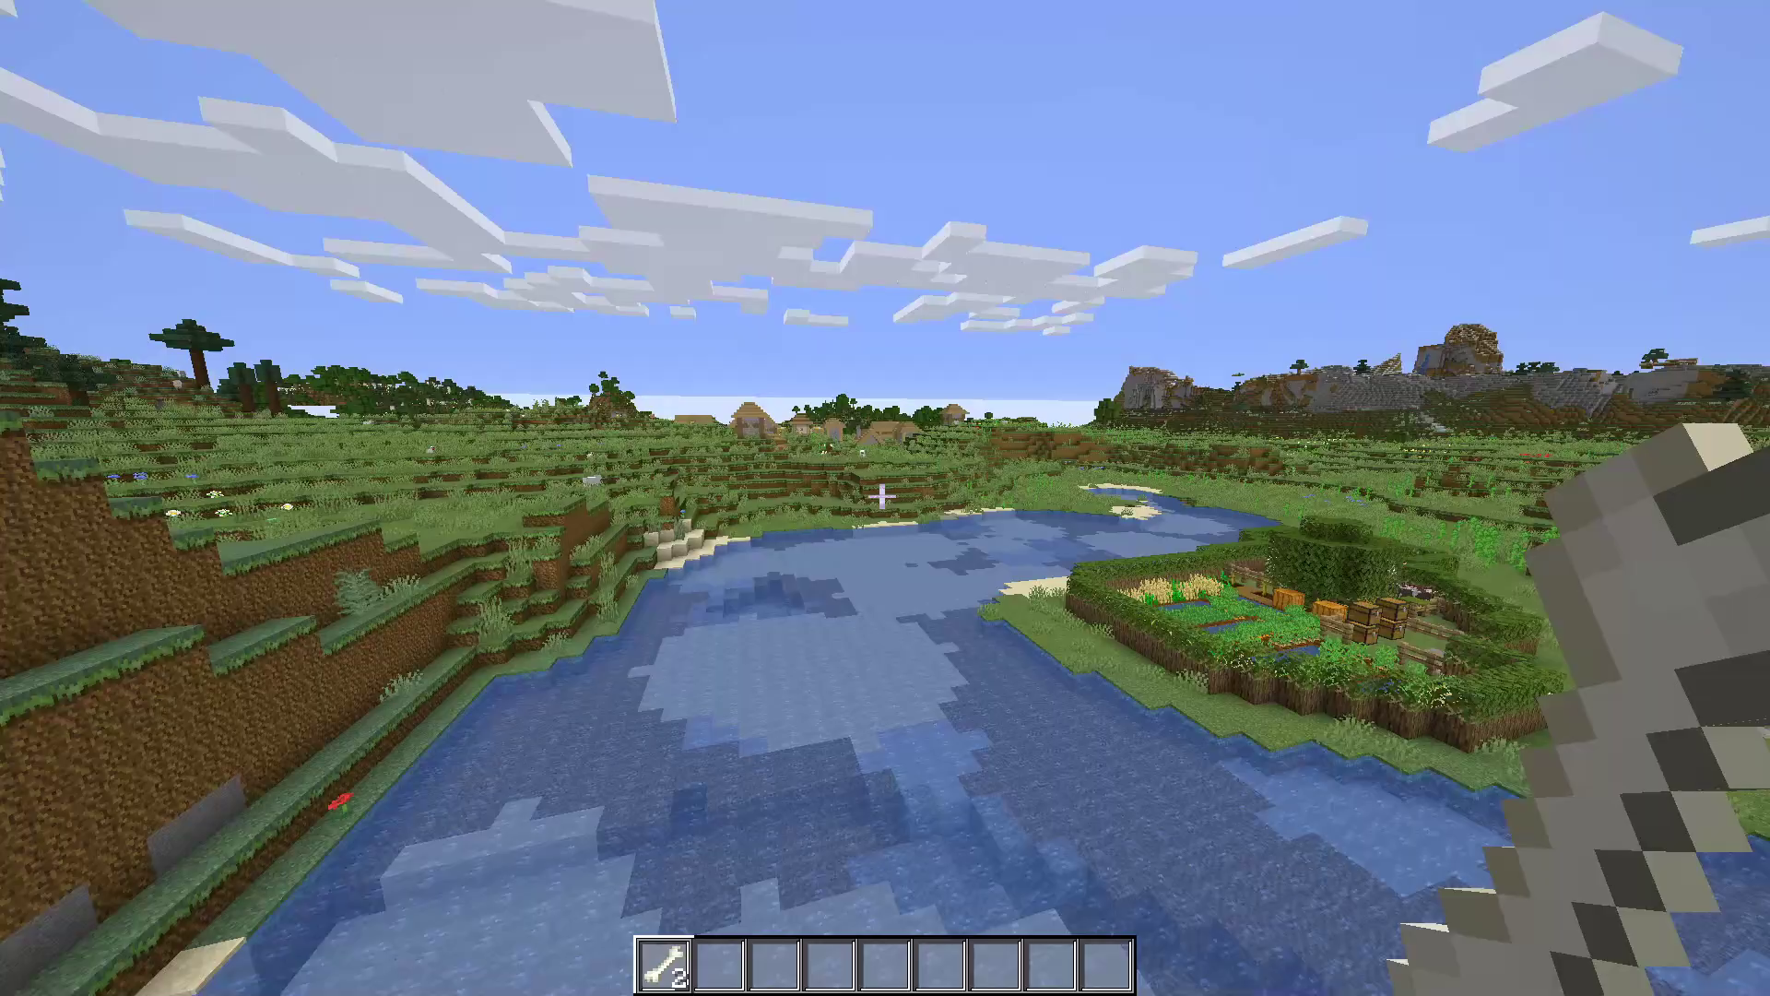
key(w)
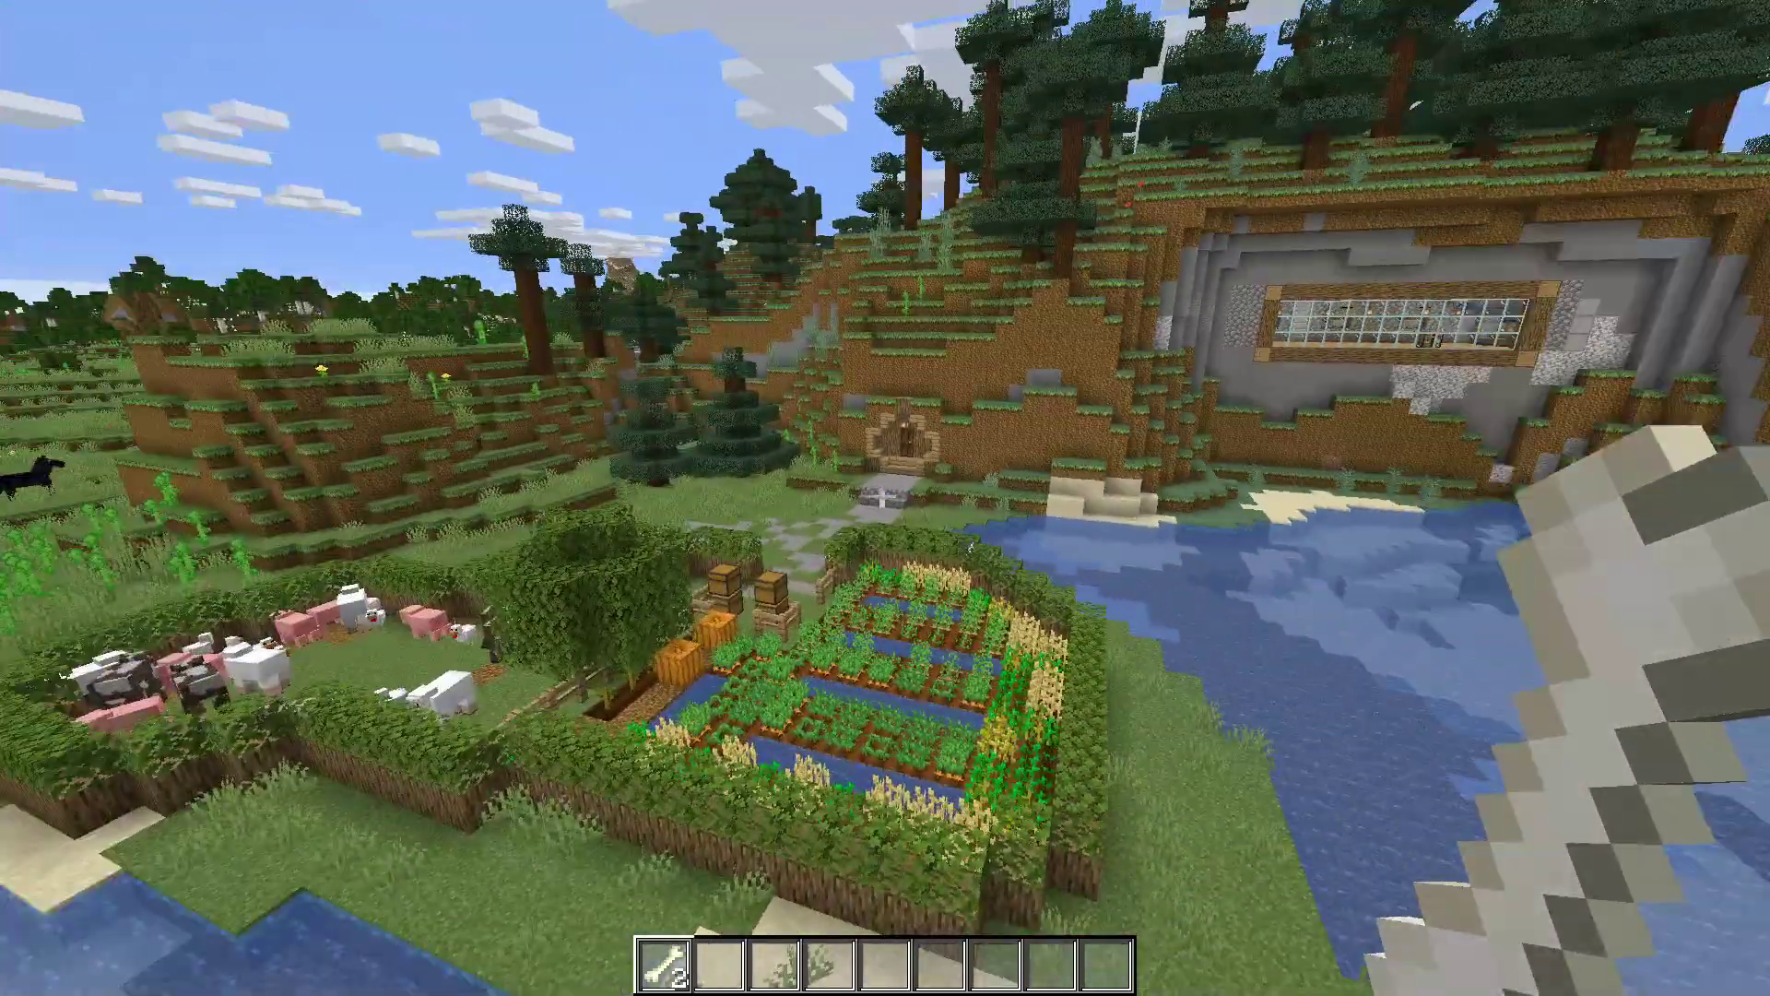
key(a)
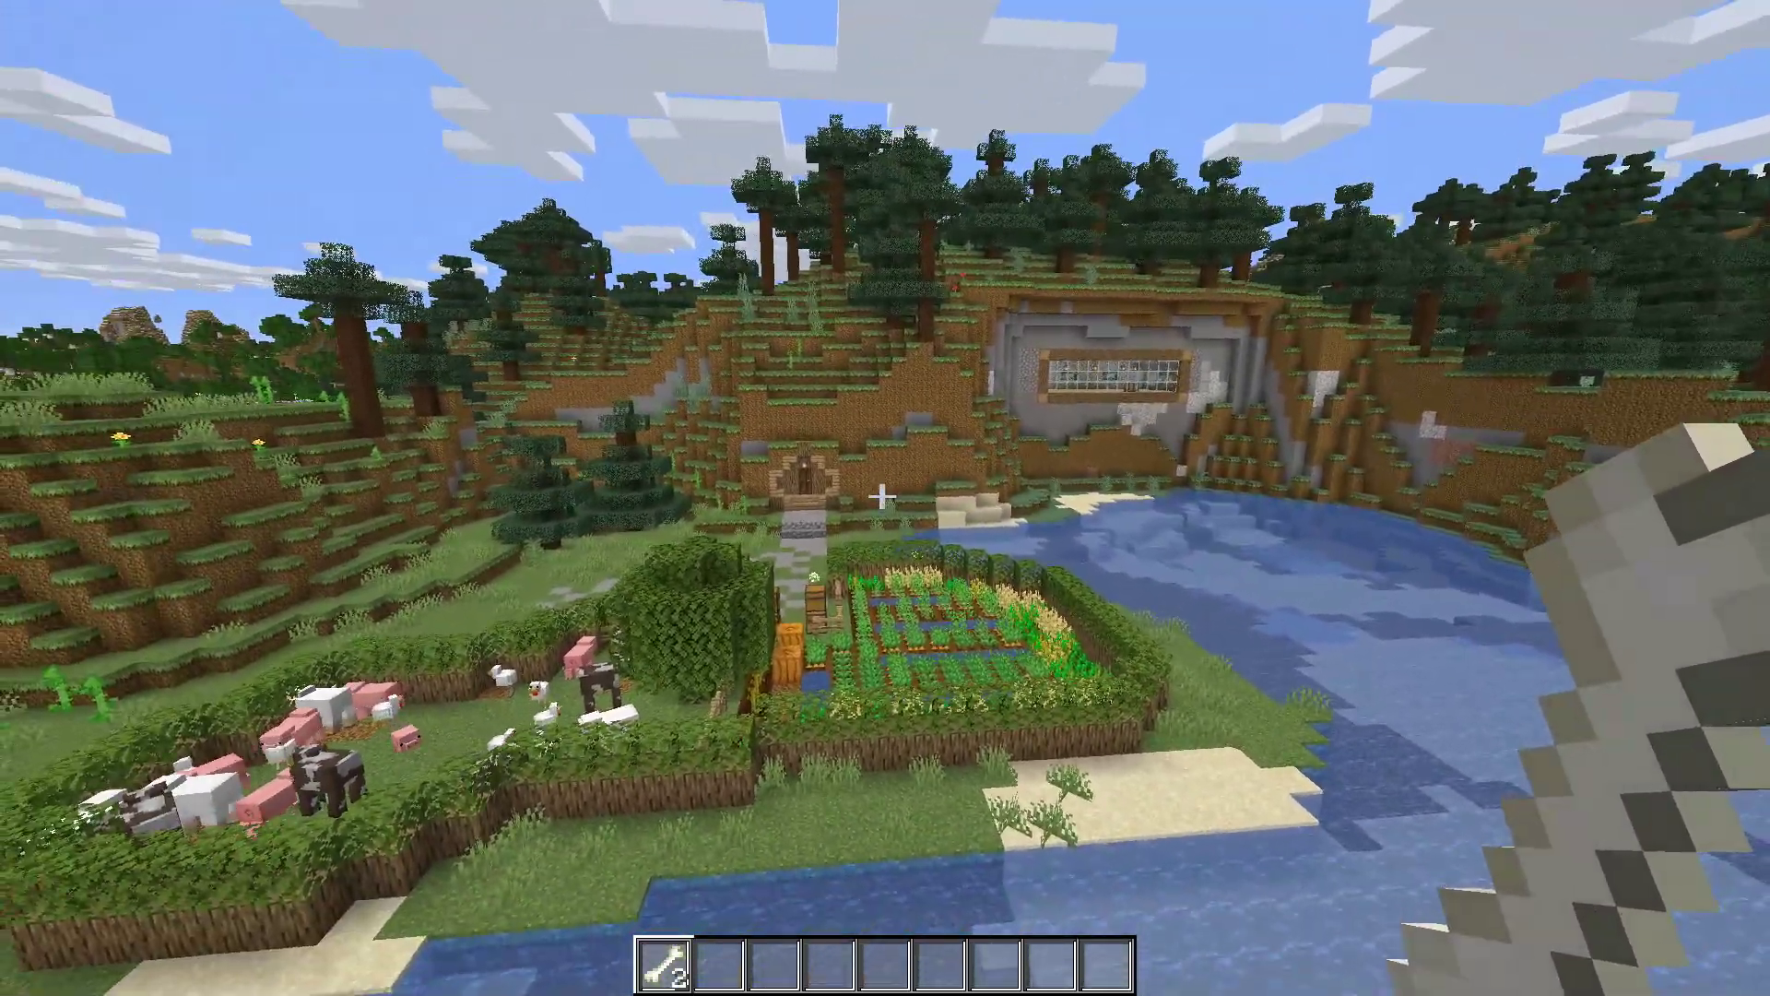
key(Escape)
click(879, 572)
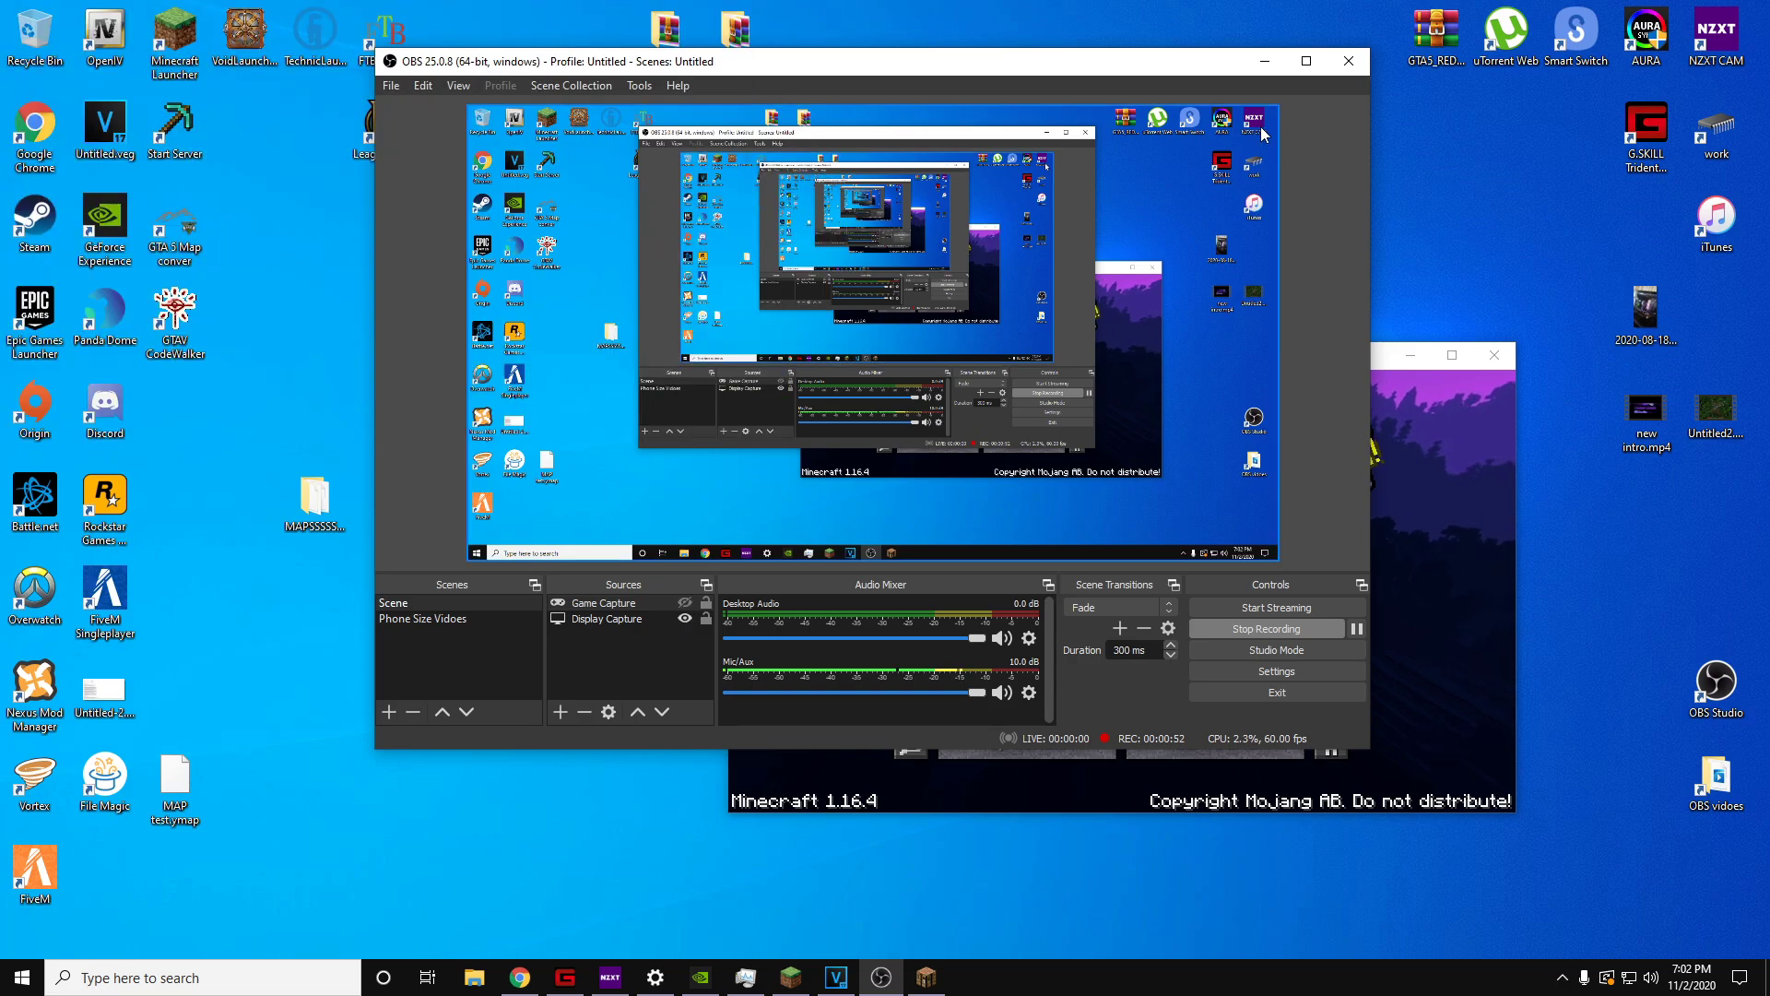
Minimize OBS and drag the Minecraft window to the upper left
click(1264, 60)
drag(1088, 358, 543, 163)
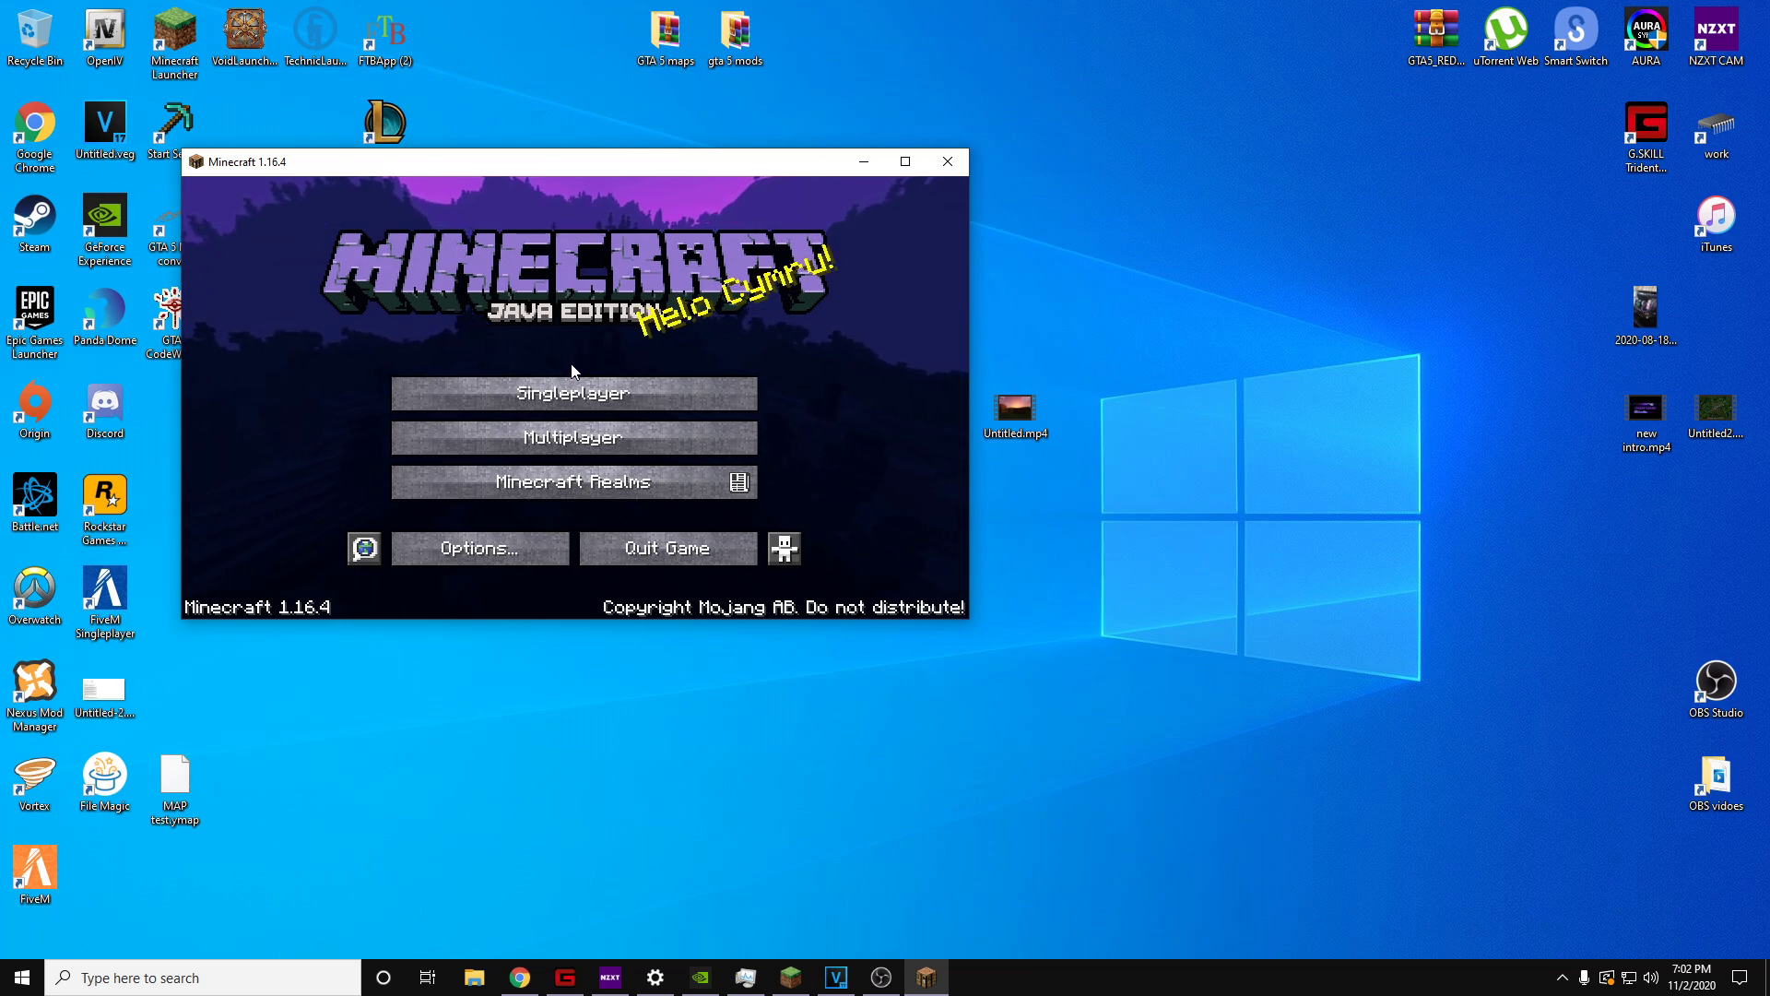
Run %appdata% from the Win+R dialog to open the Roaming folder
key(super+r)
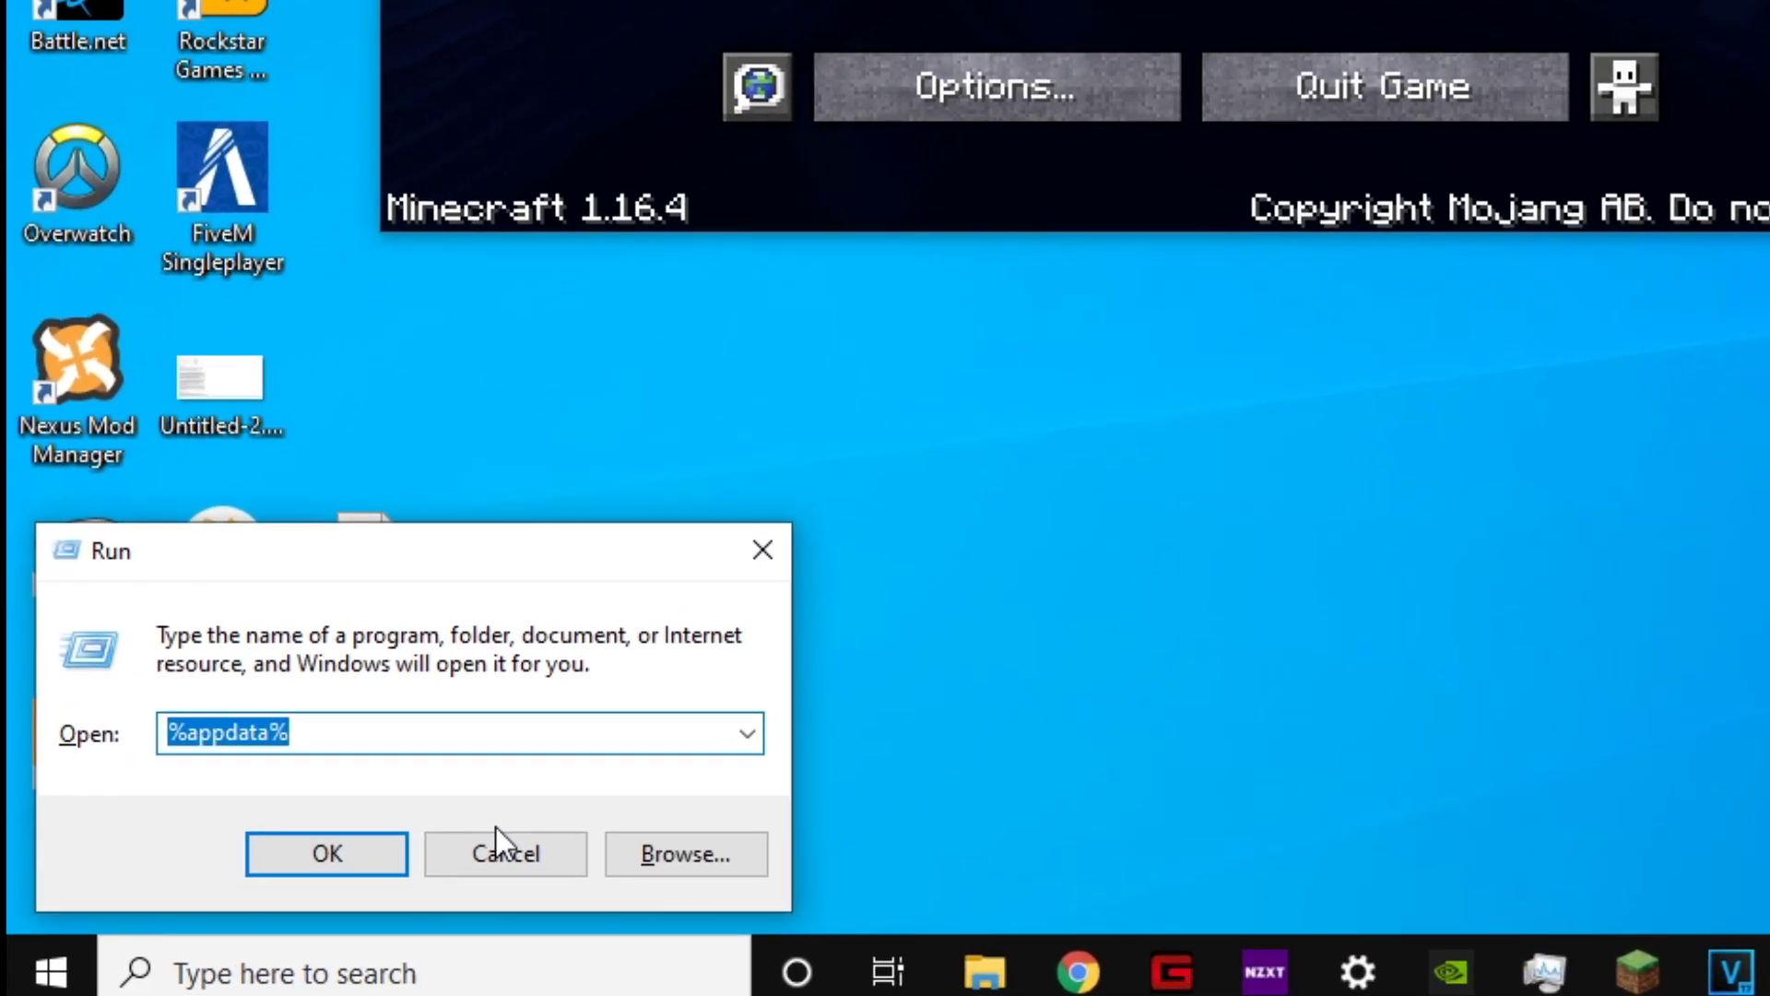
text(%)
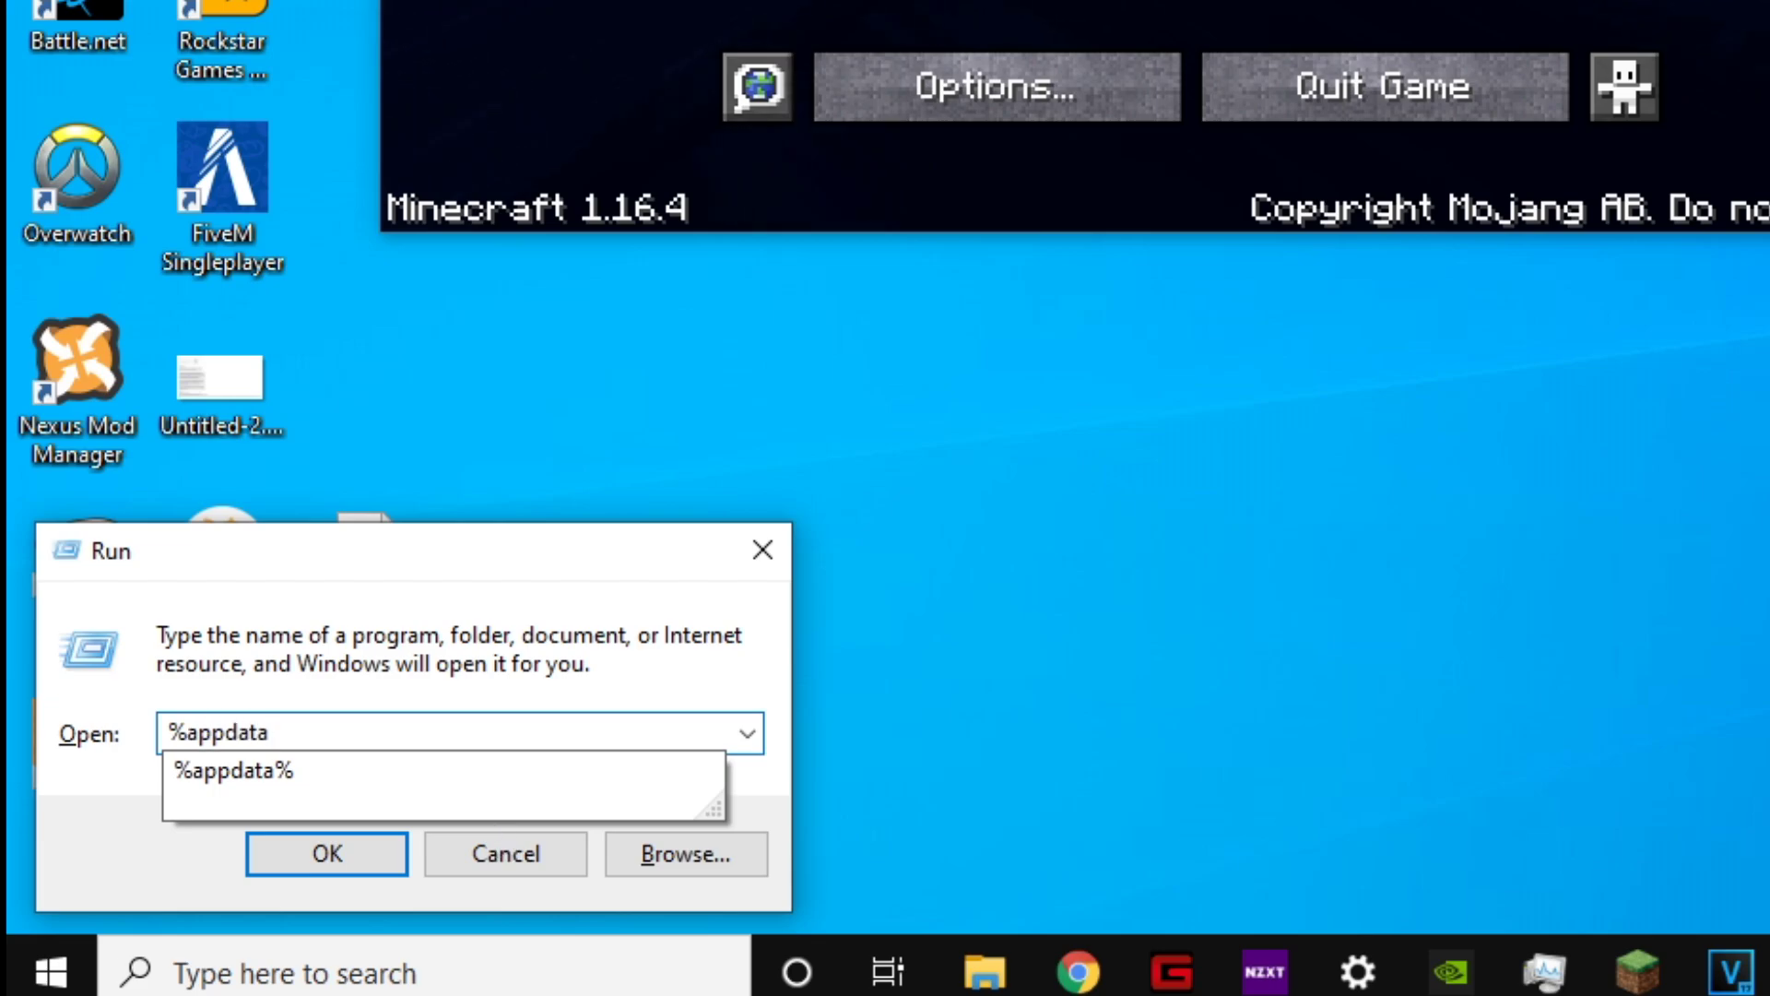
text(%)
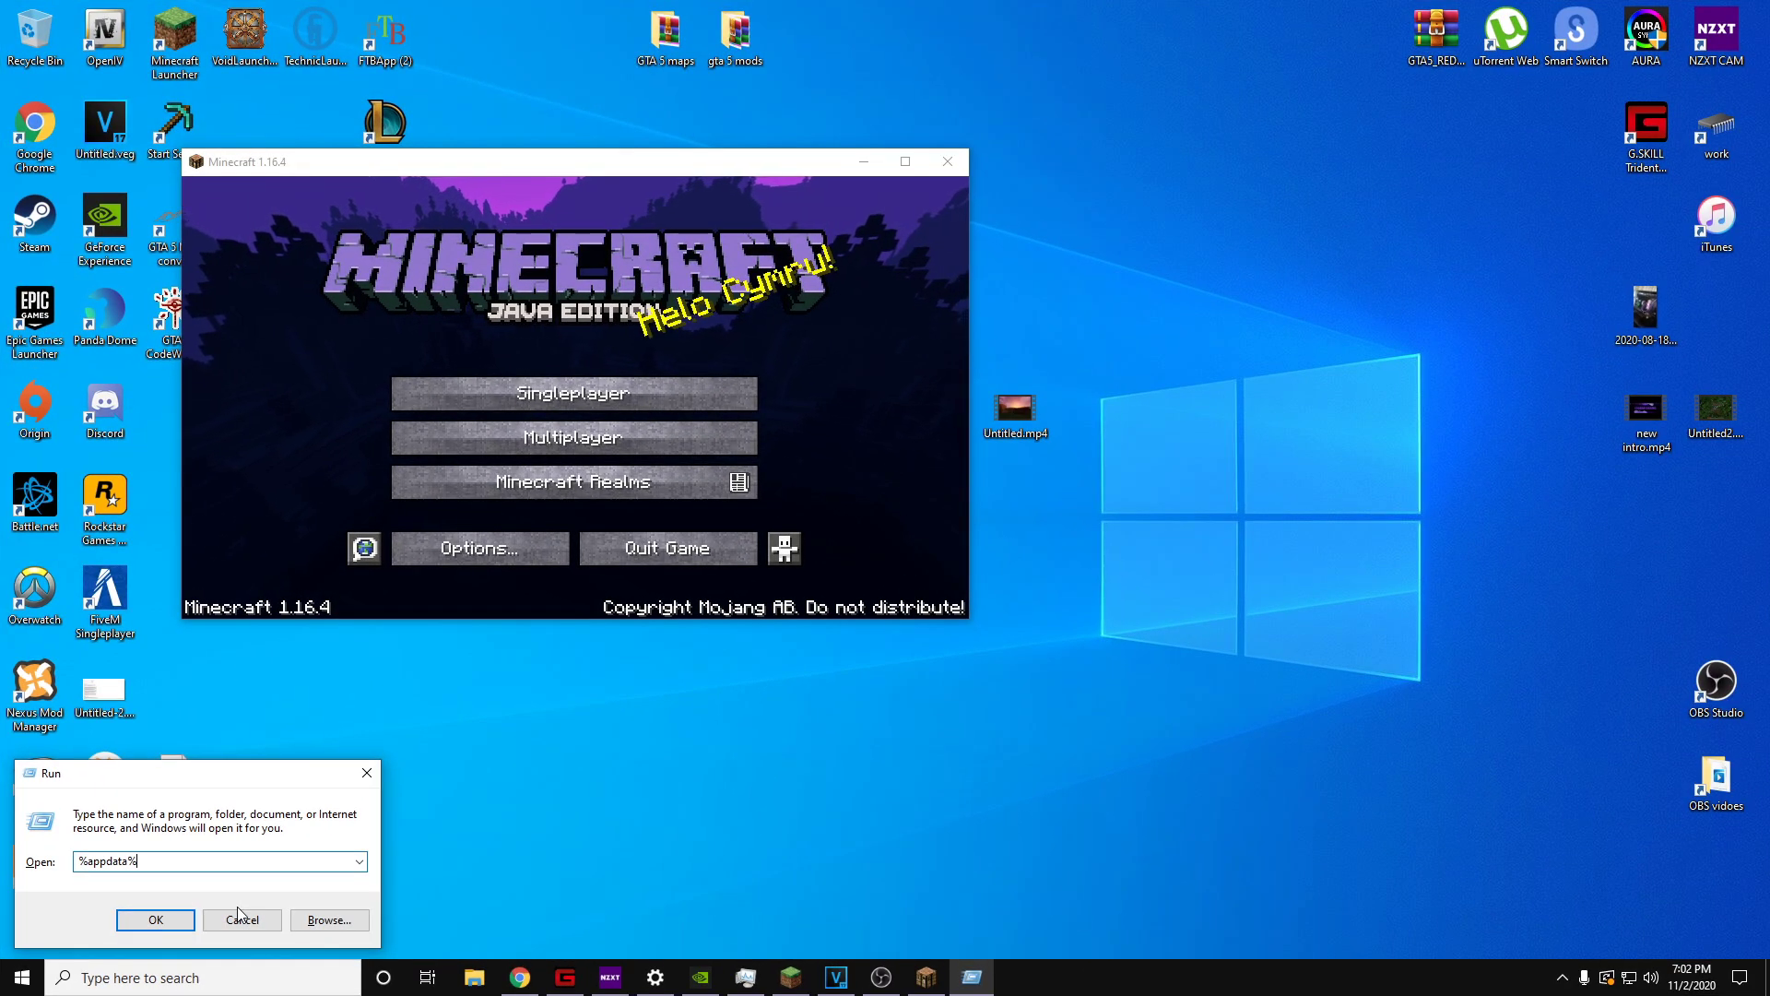
key(Return)
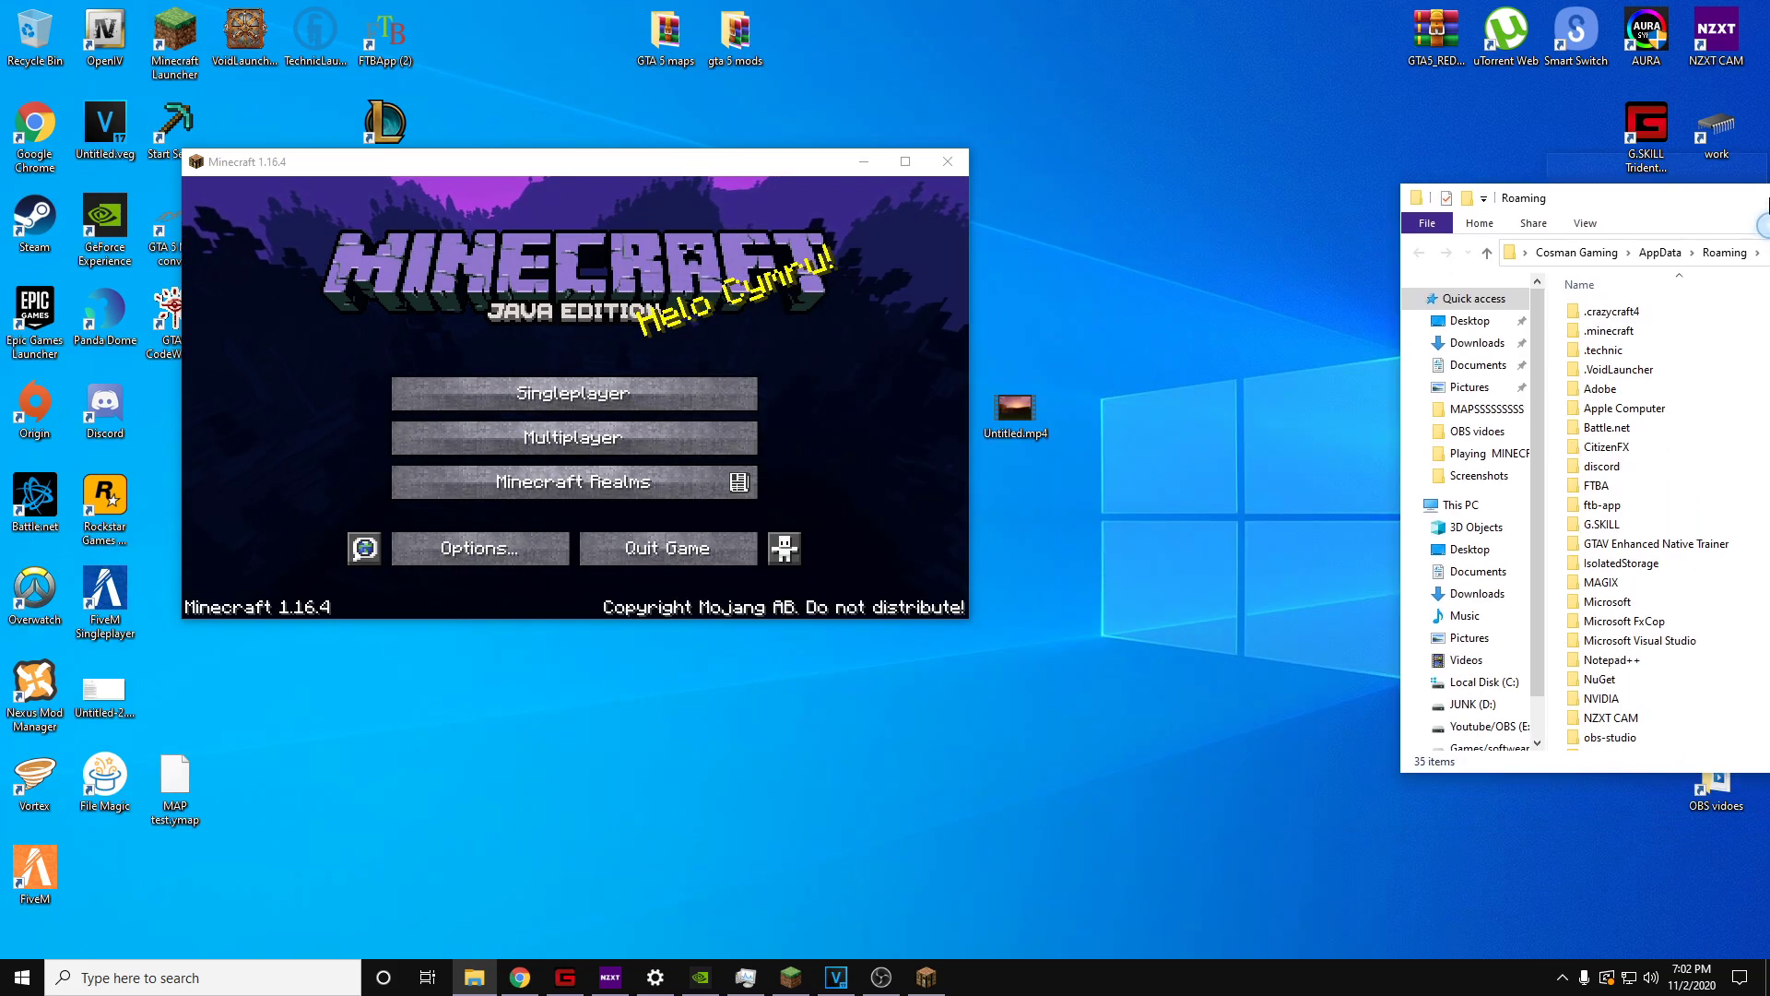
Snap Explorer right and Minecraft left, showing the singleplayer world list
drag(755, 390, 1769, 416)
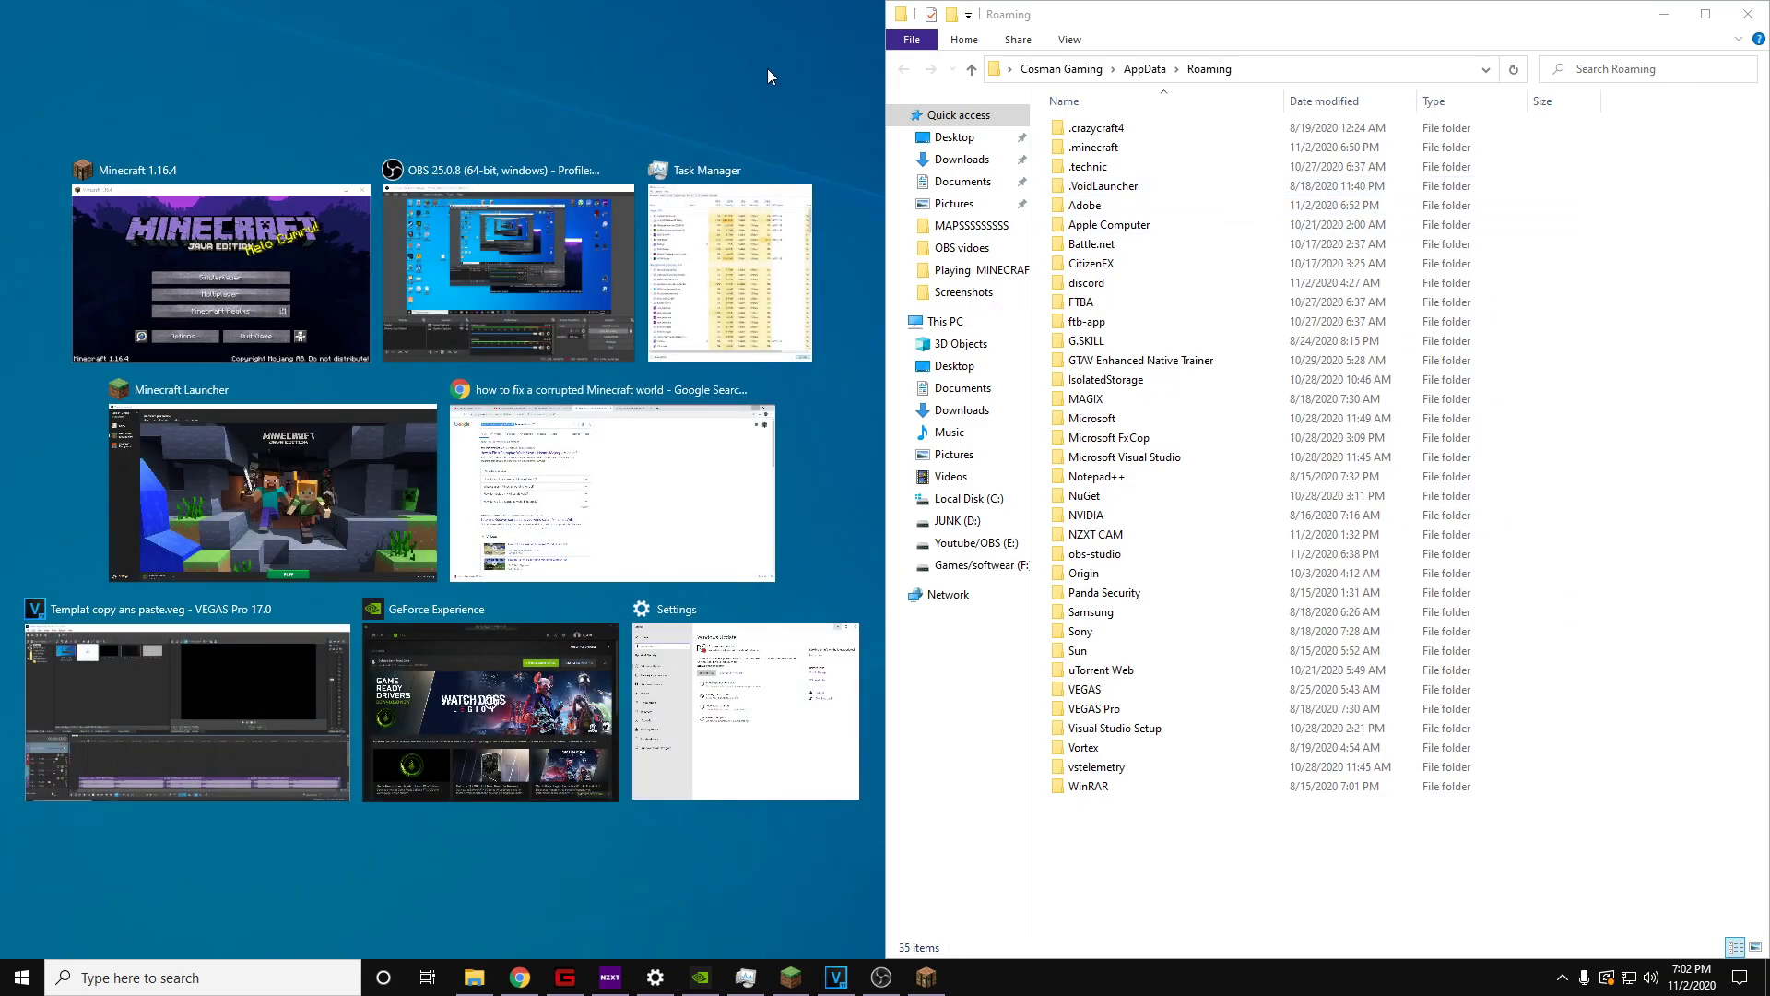
click(769, 75)
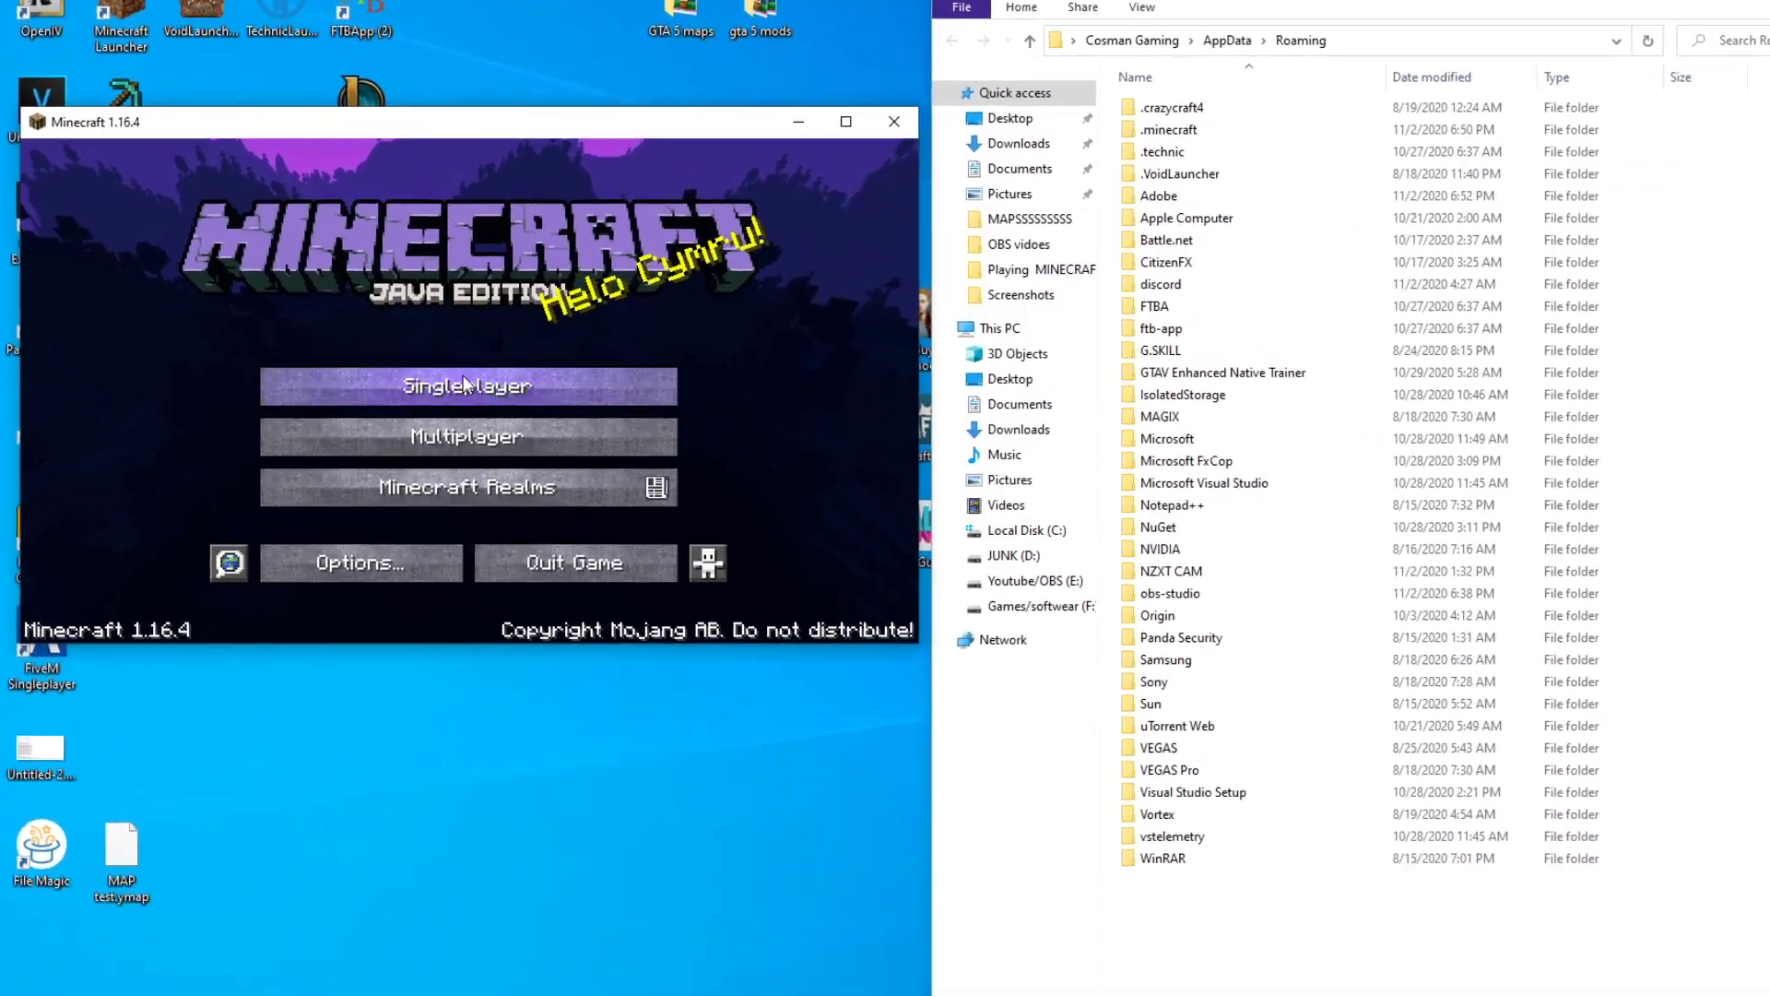
click(466, 386)
click(287, 294)
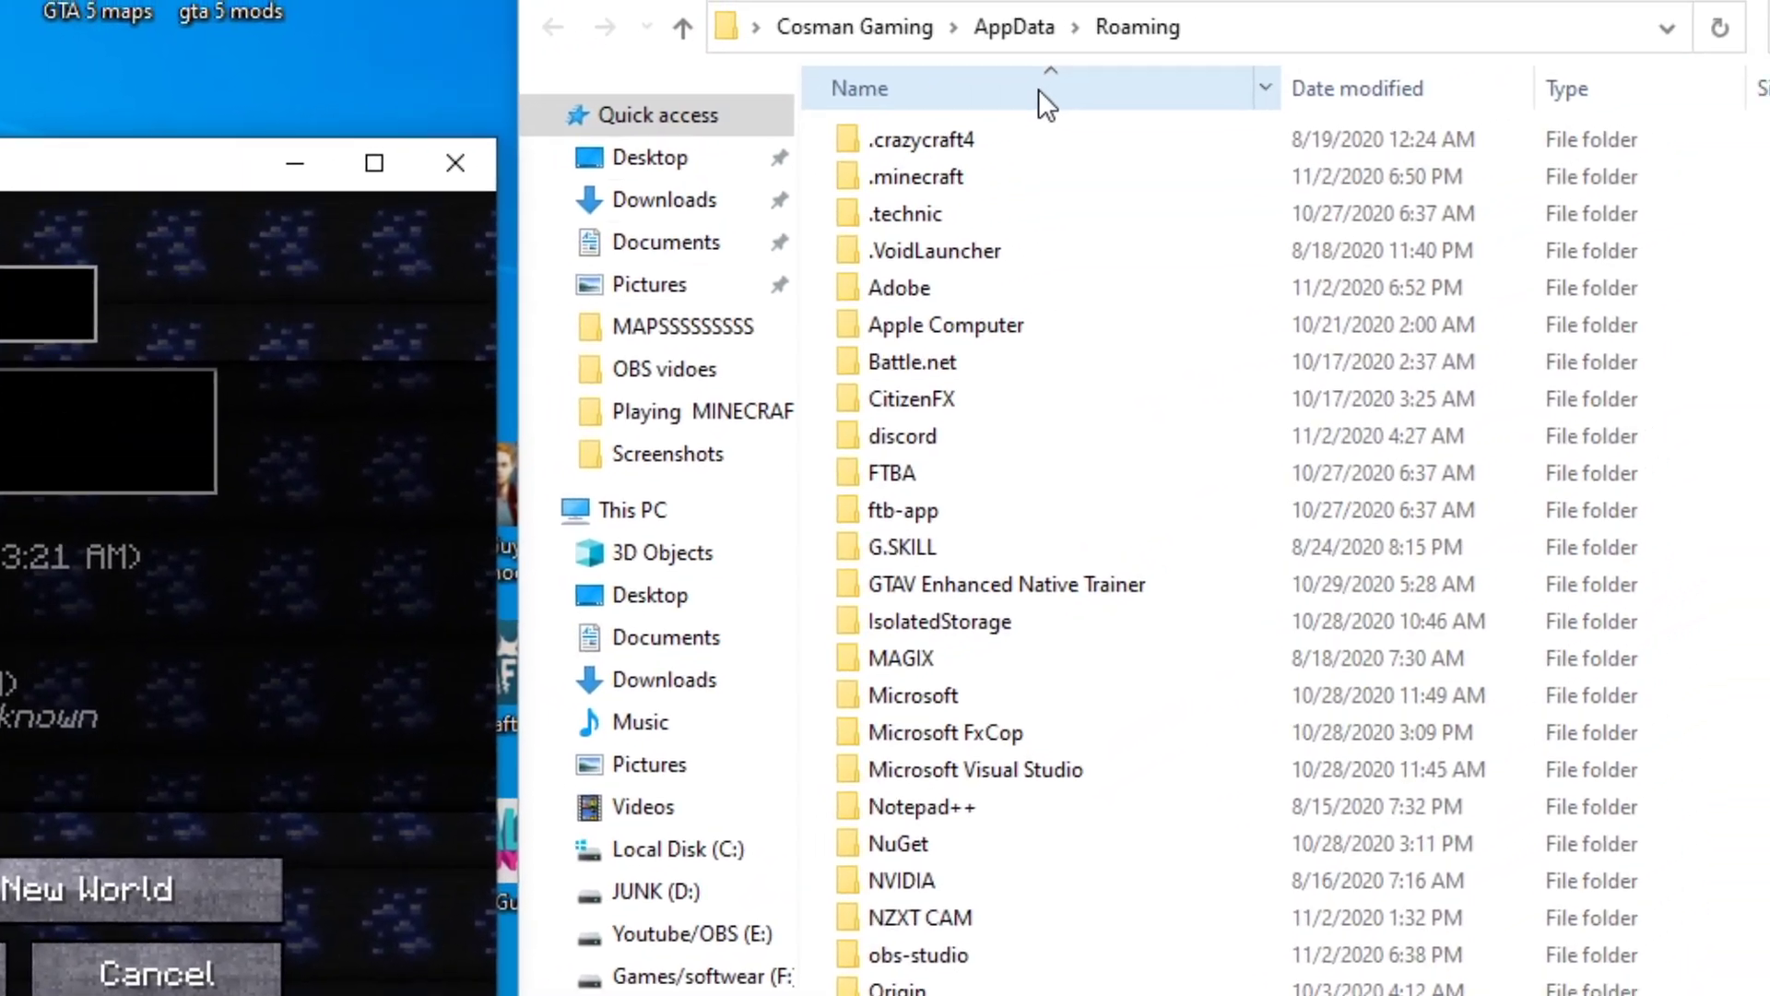
Open the .minecraft folder and select its saves folder
click(690, 224)
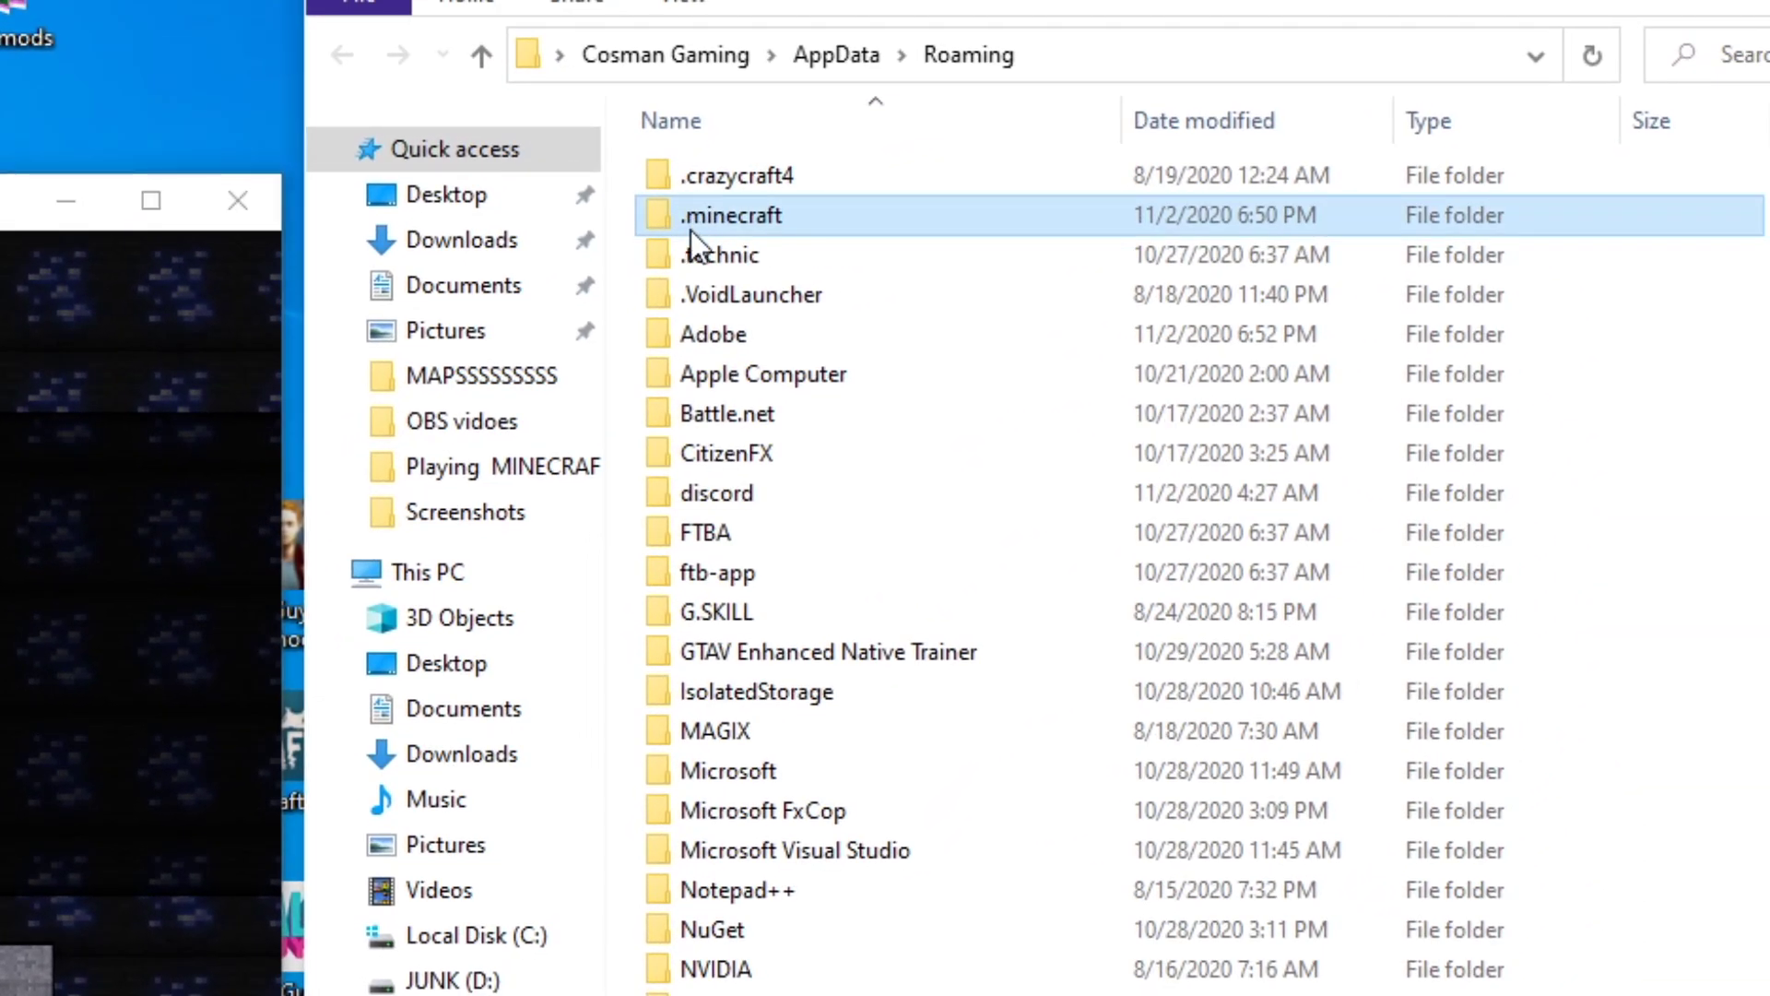
double_click(777, 231)
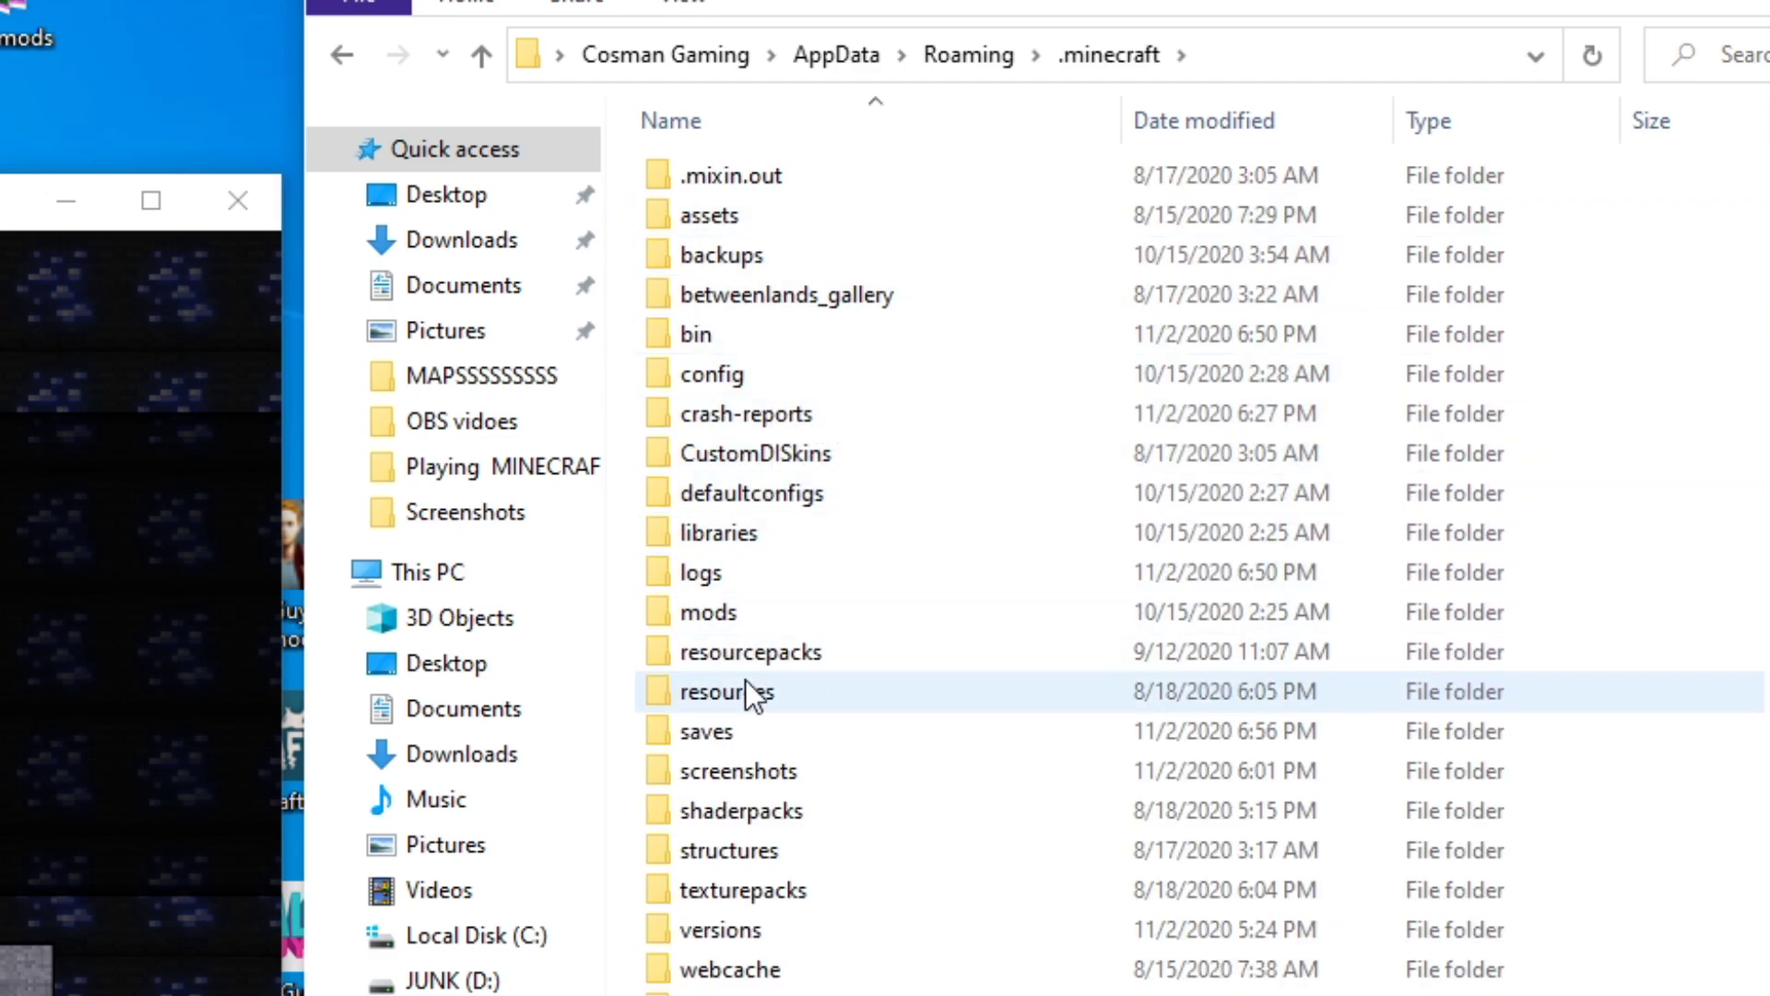
click(737, 736)
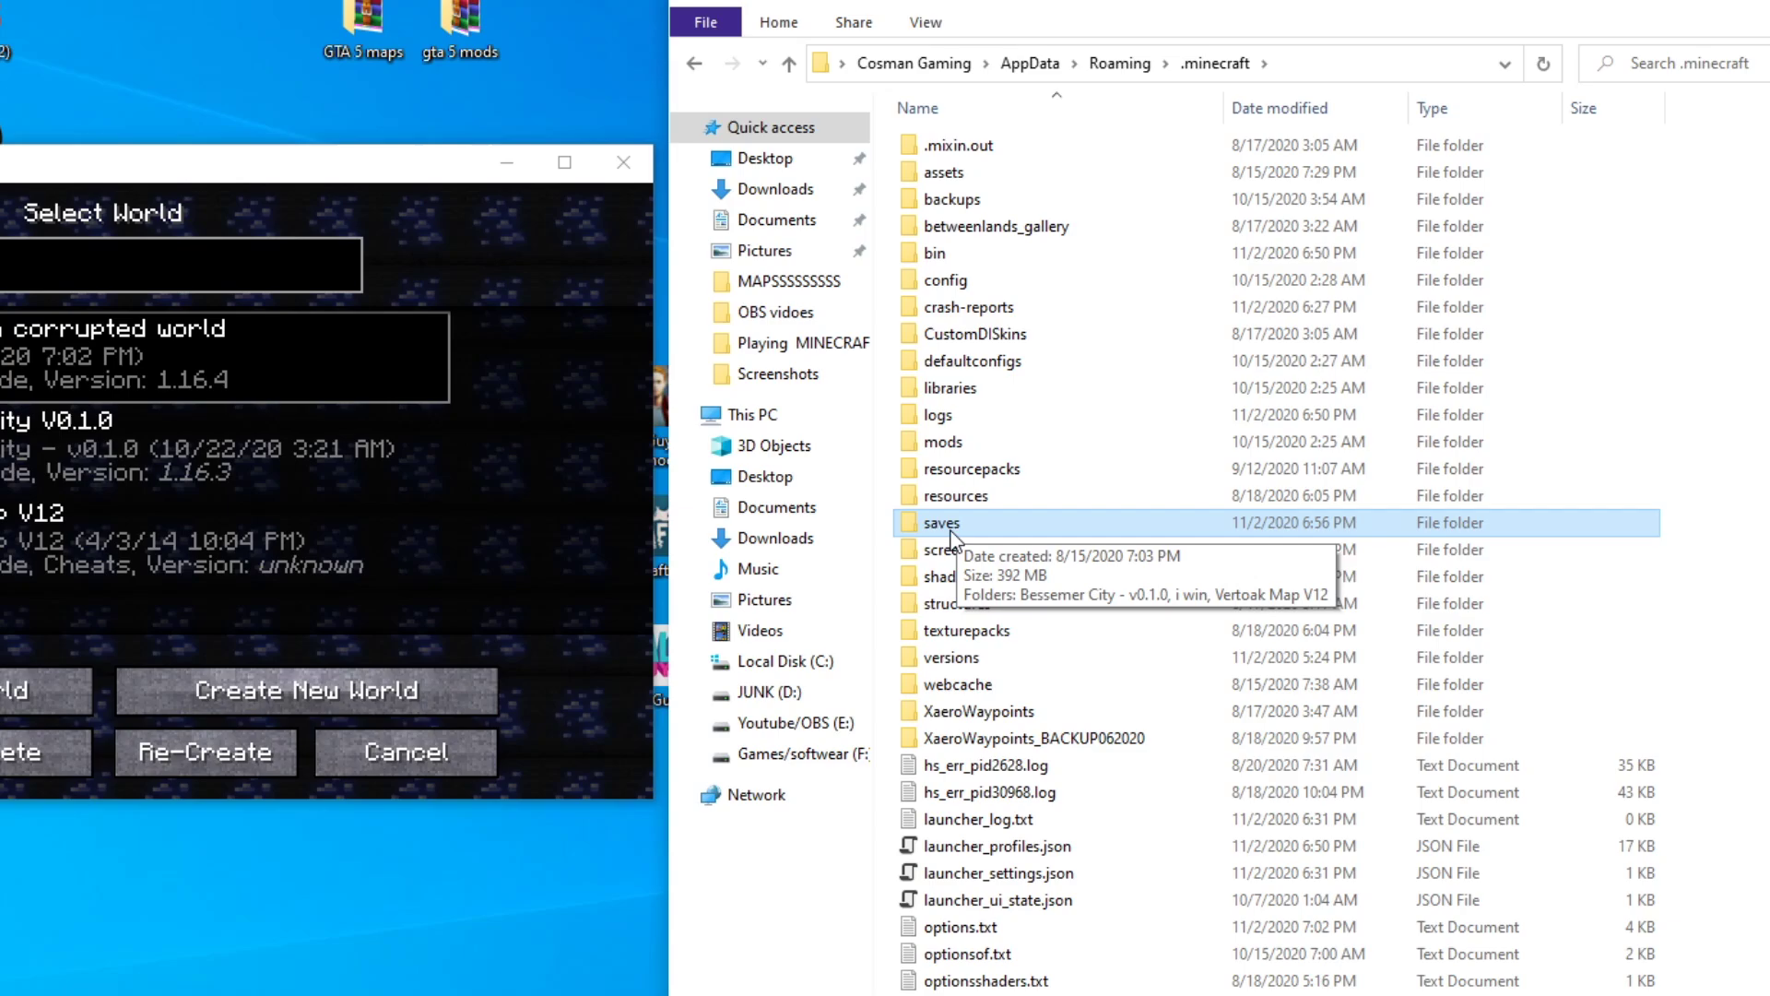
Open saves and check the i win, Vertoak Map V12 and Bessemer City folders
double_click(864, 606)
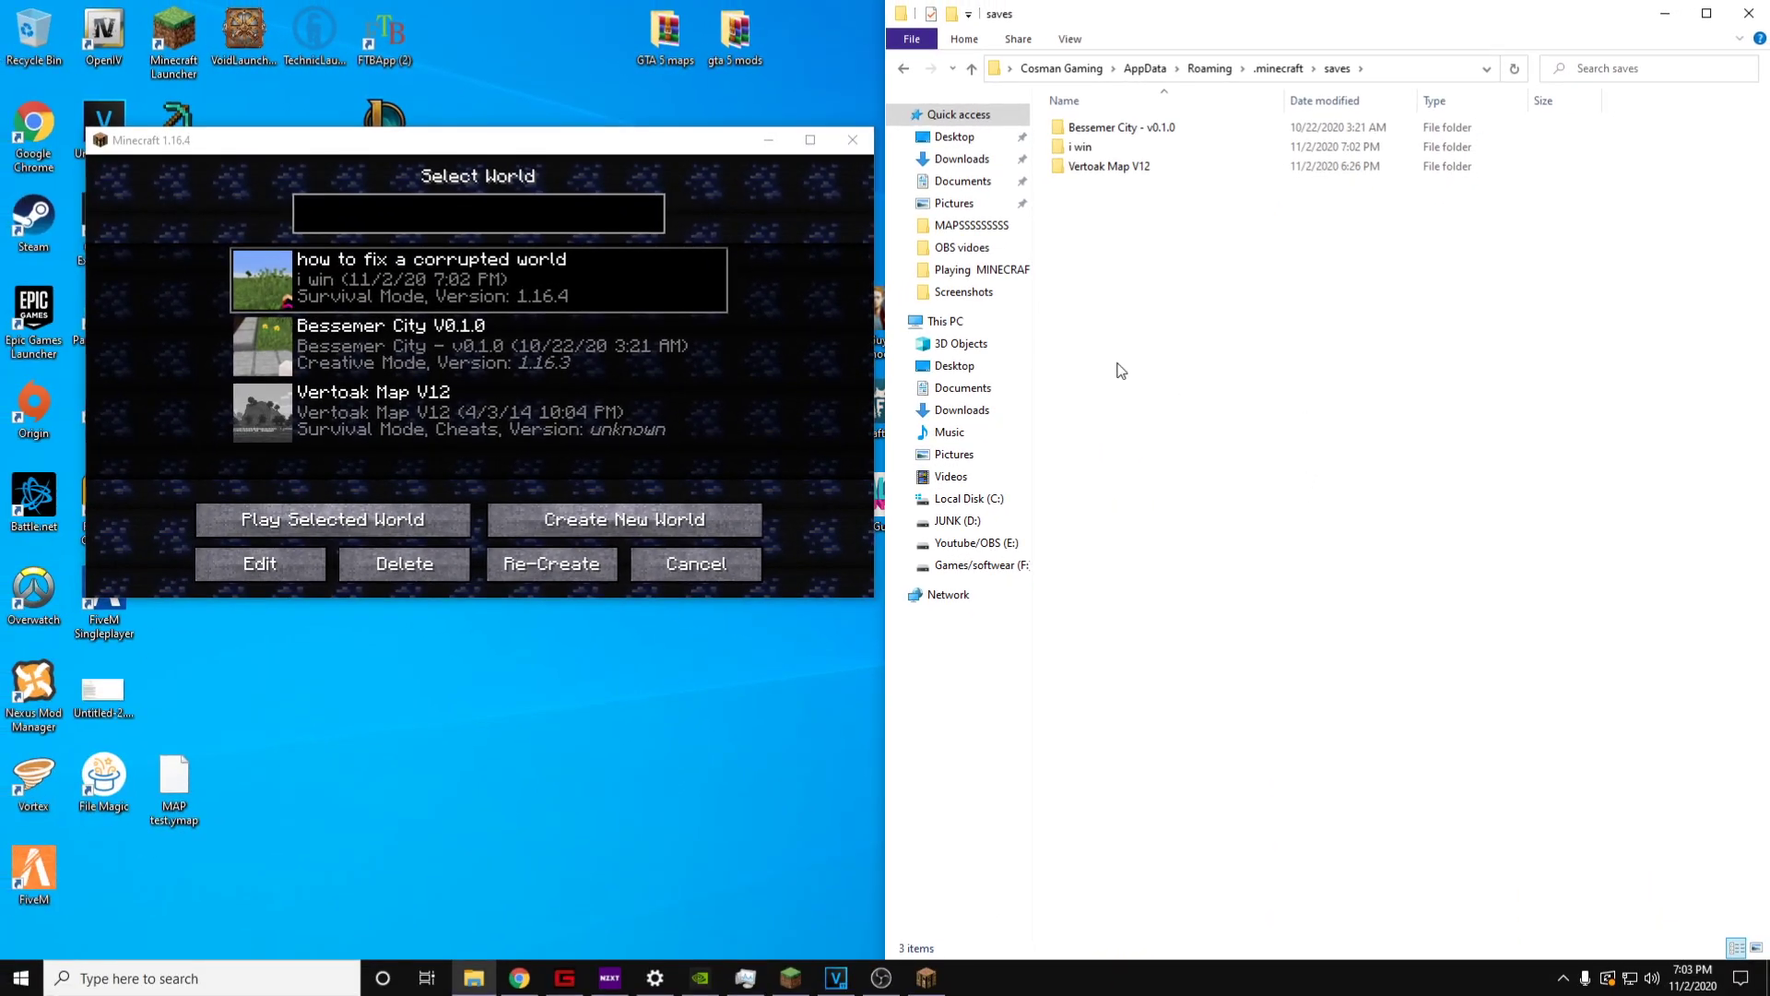
click(1081, 152)
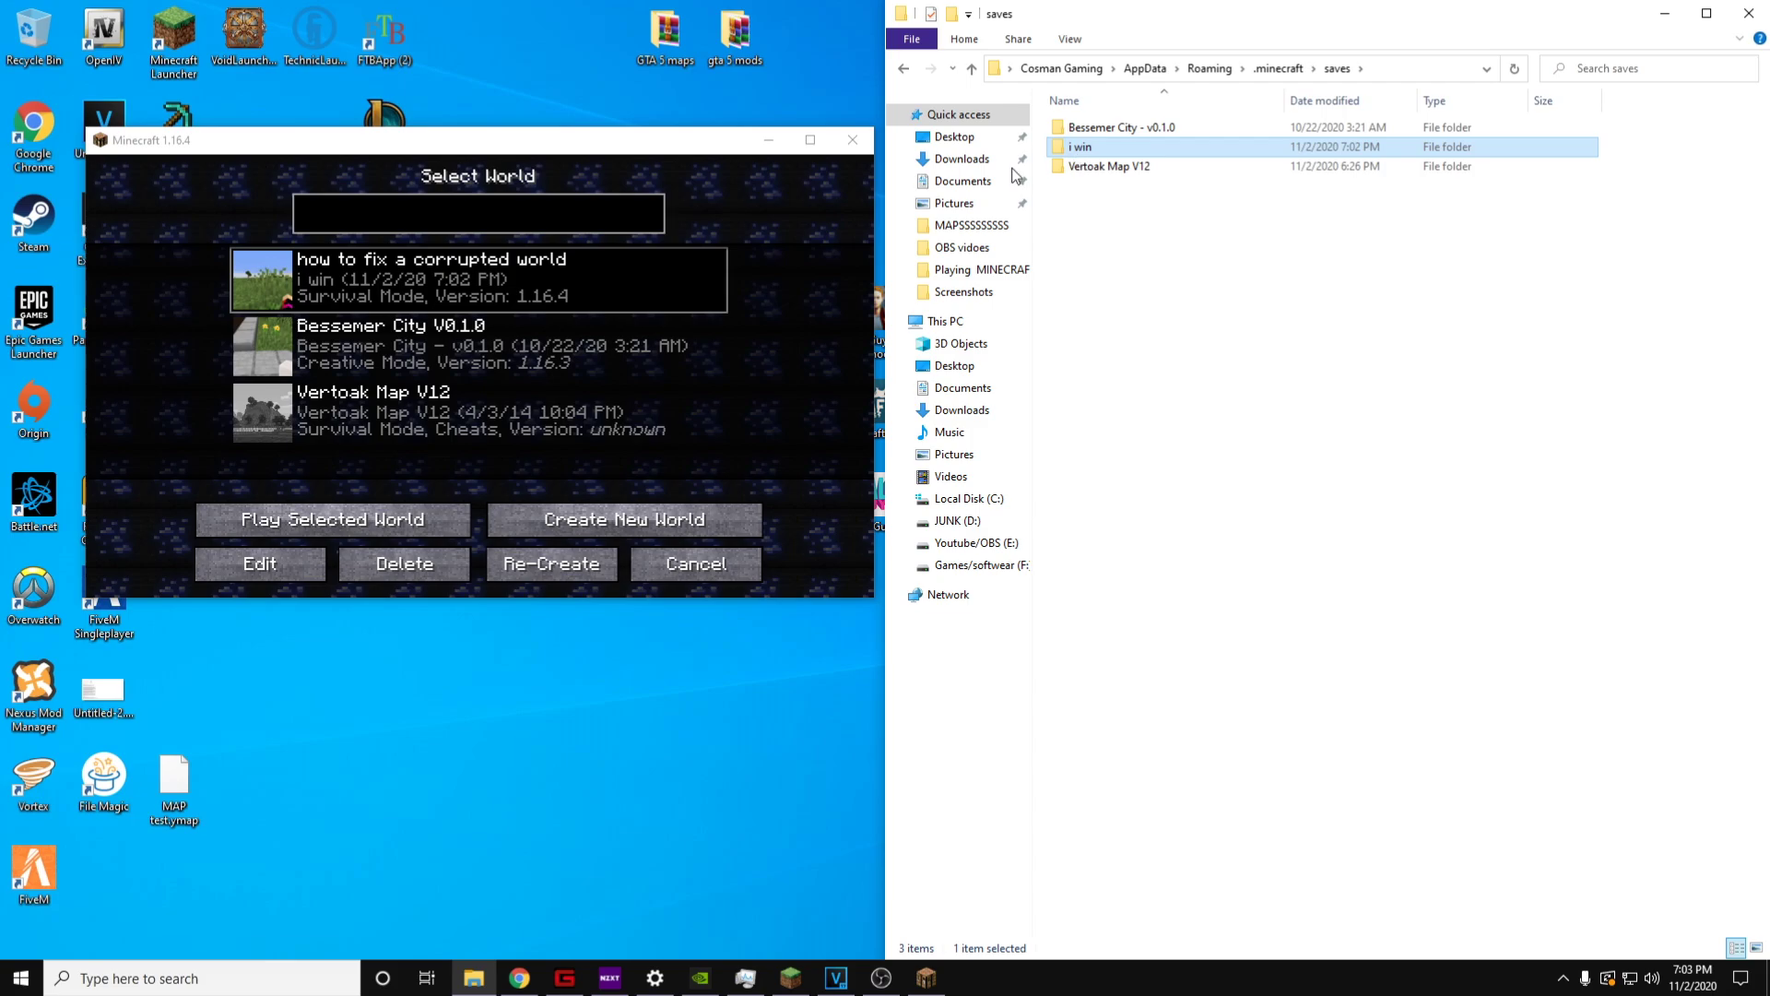
click(561, 264)
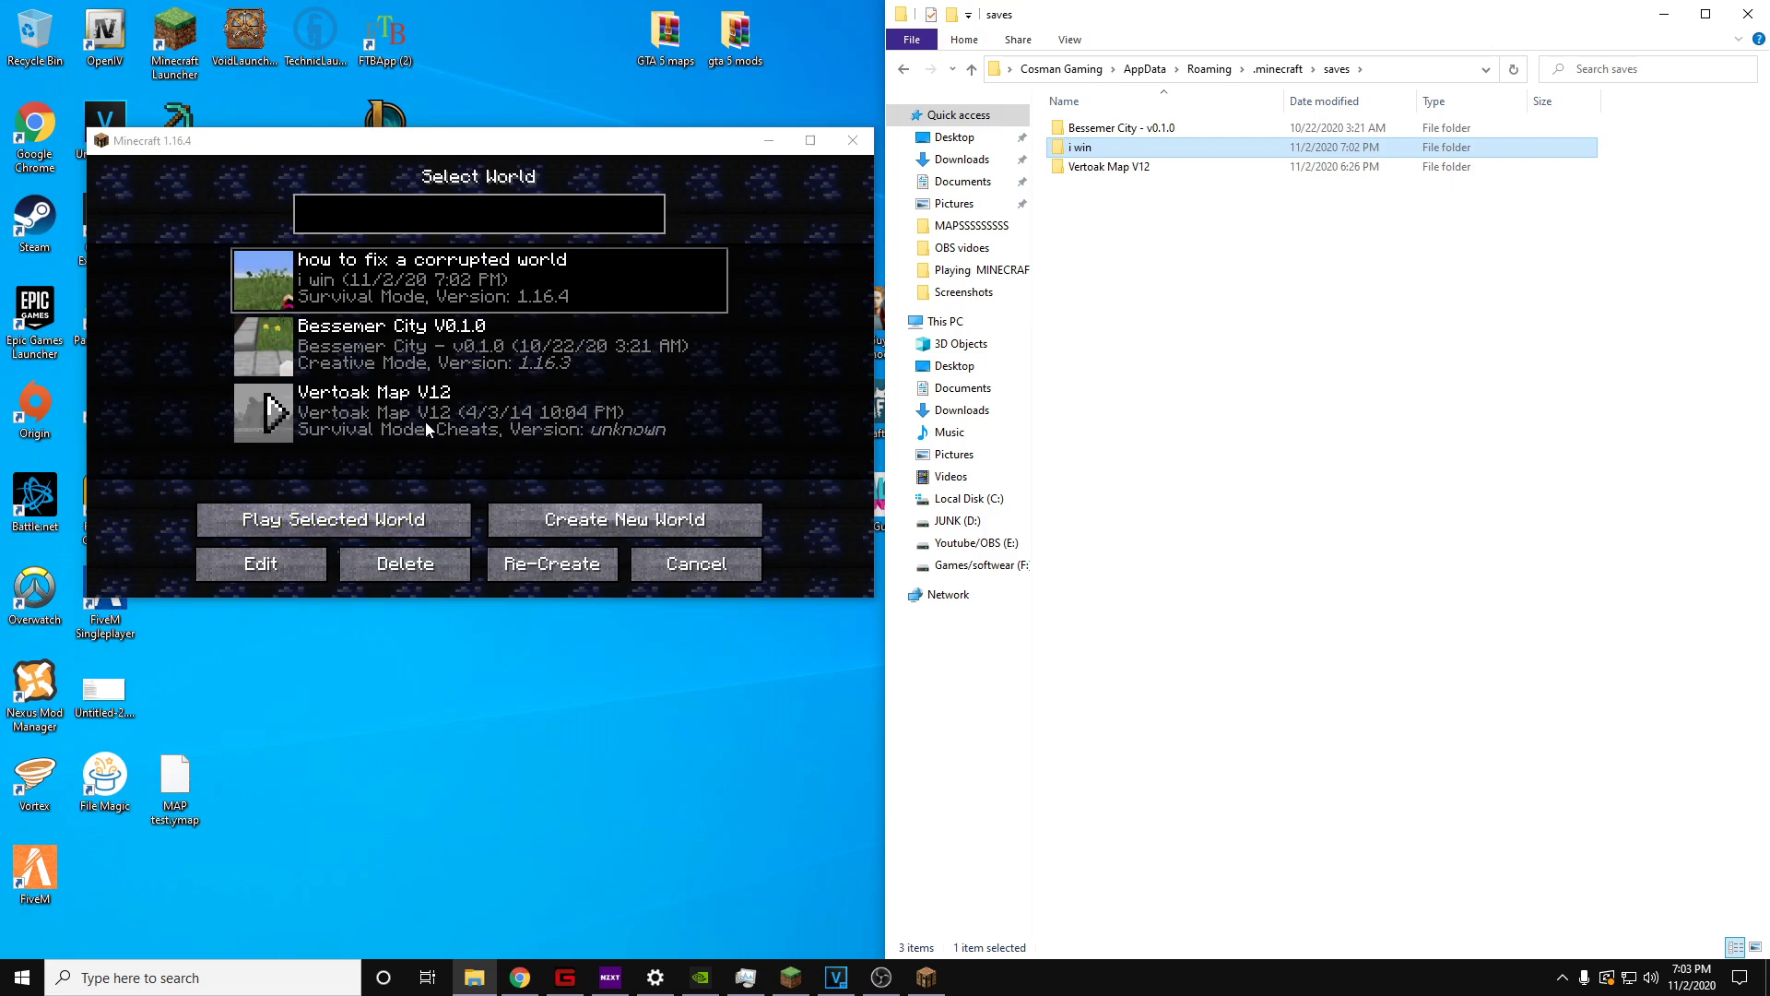
click(1124, 167)
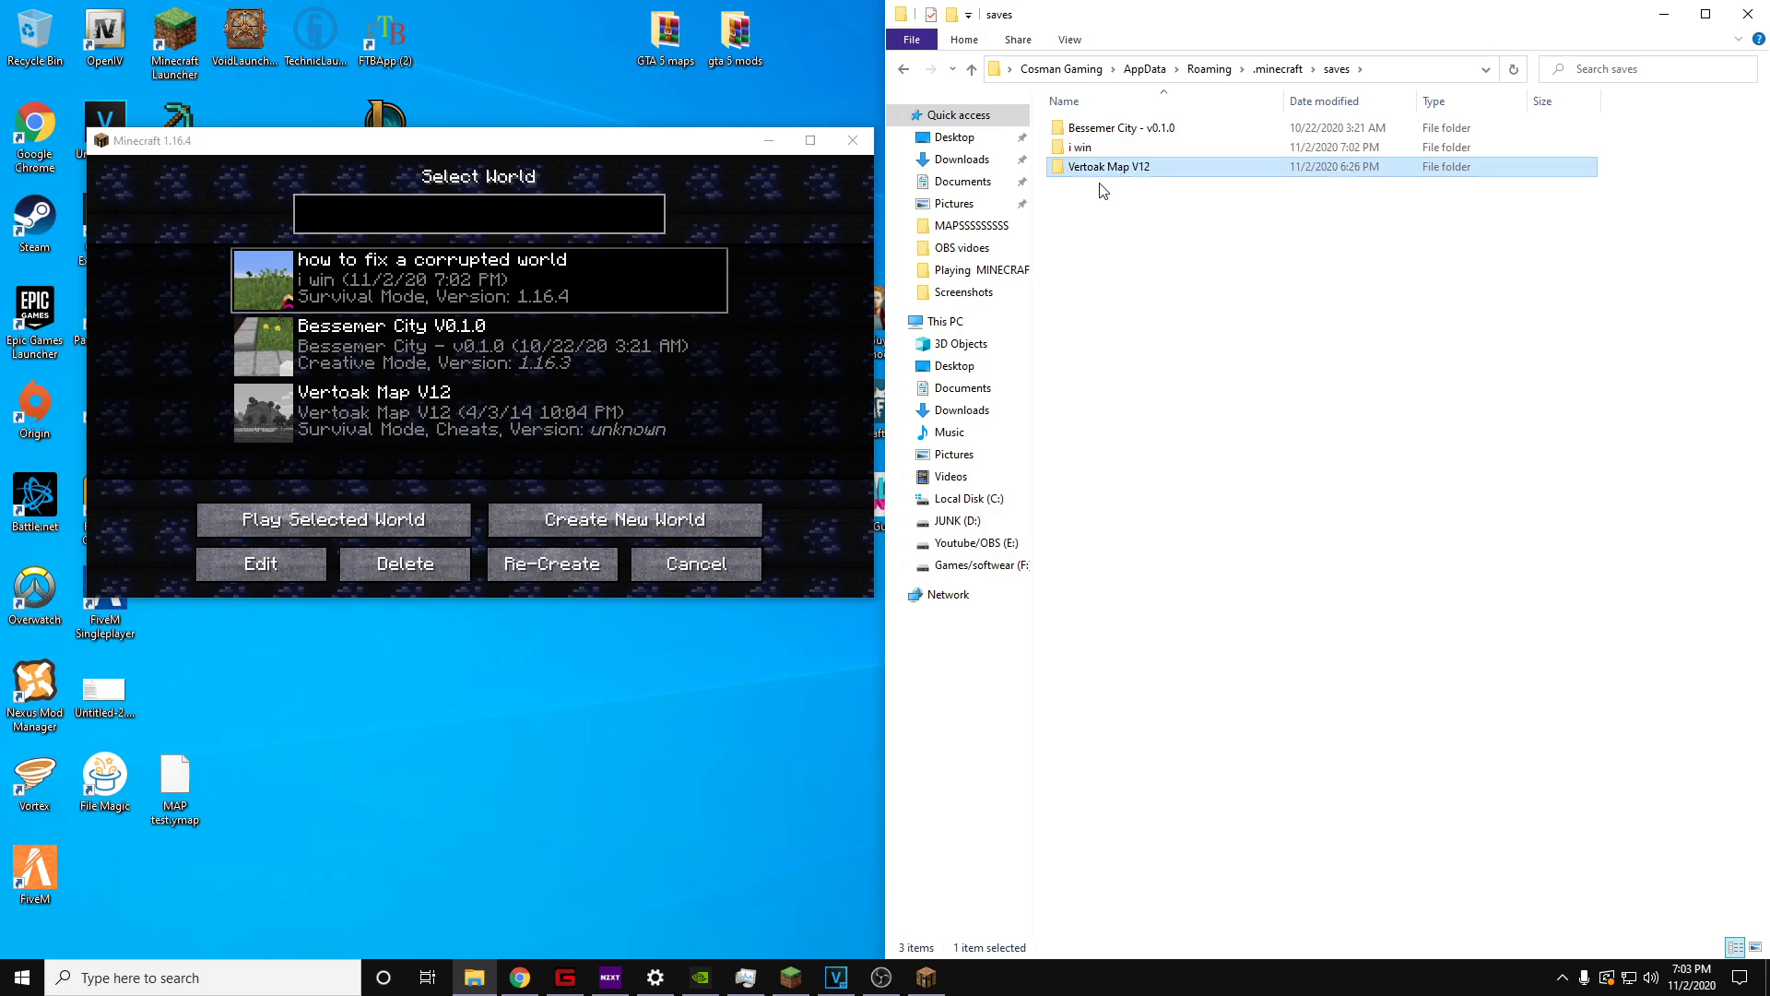
click(1147, 130)
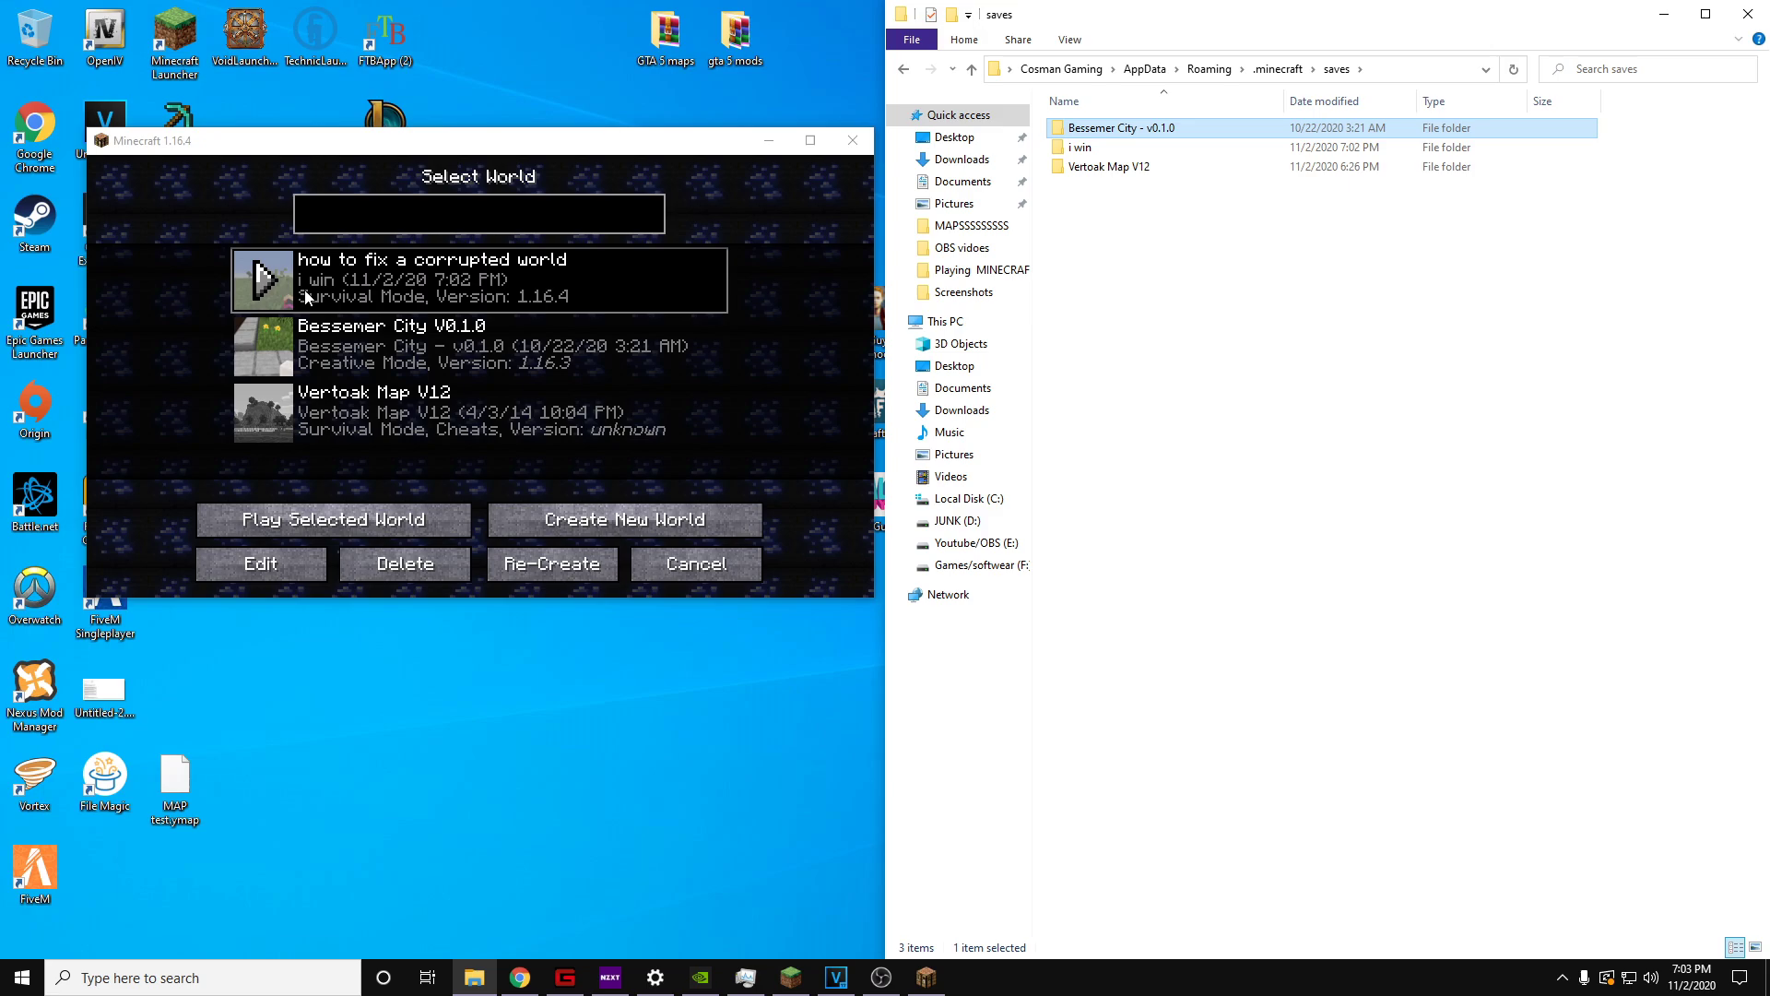
click(1102, 149)
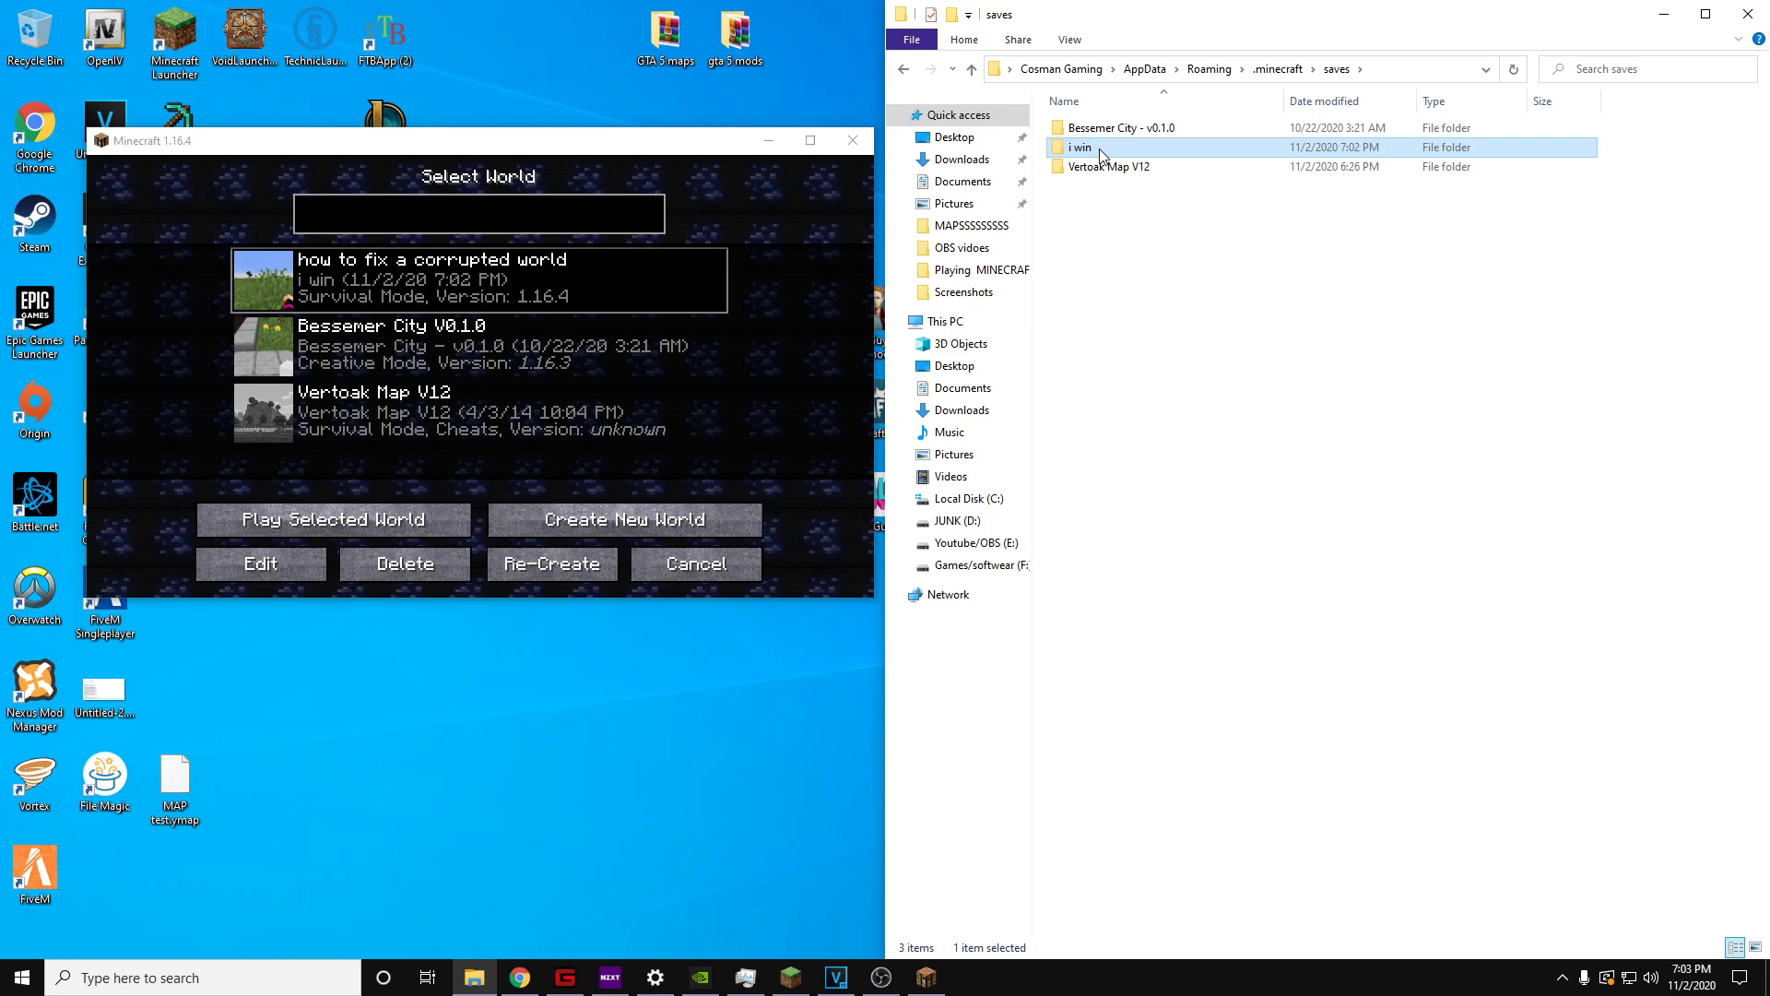
Open the i win save and browse its region files, such as r.-1.-2.mca
double_click(1079, 147)
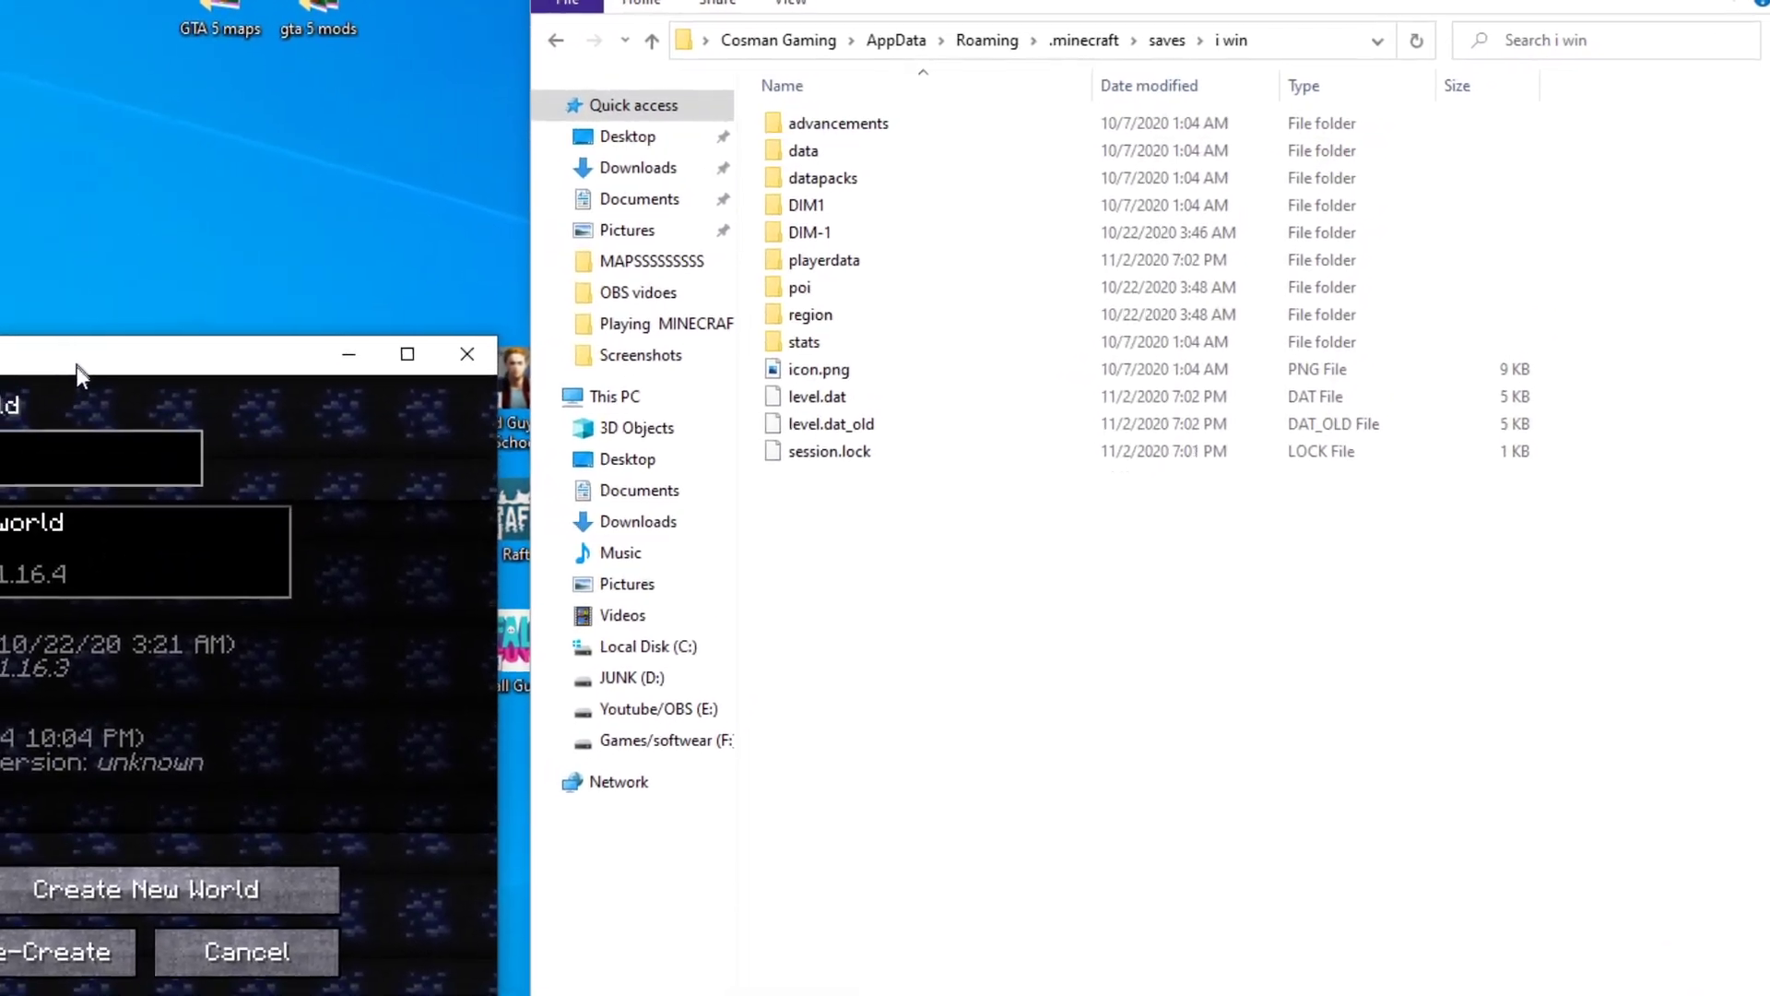
click(801, 318)
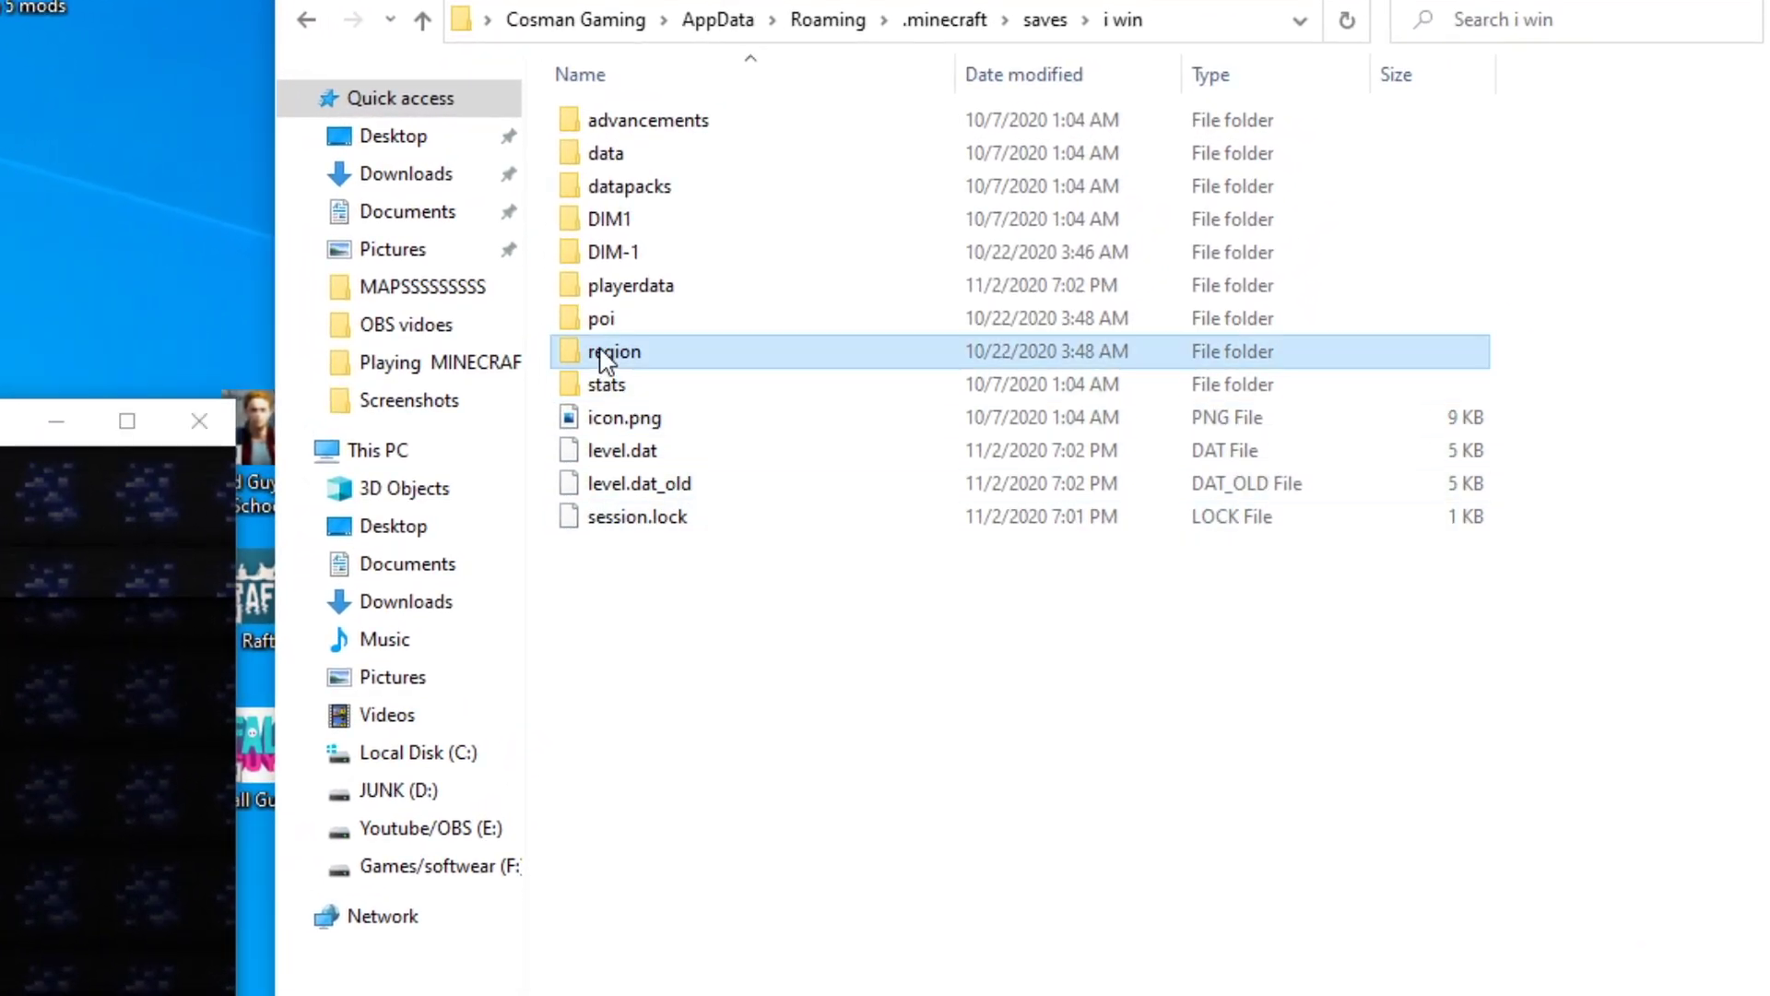
double_click(604, 362)
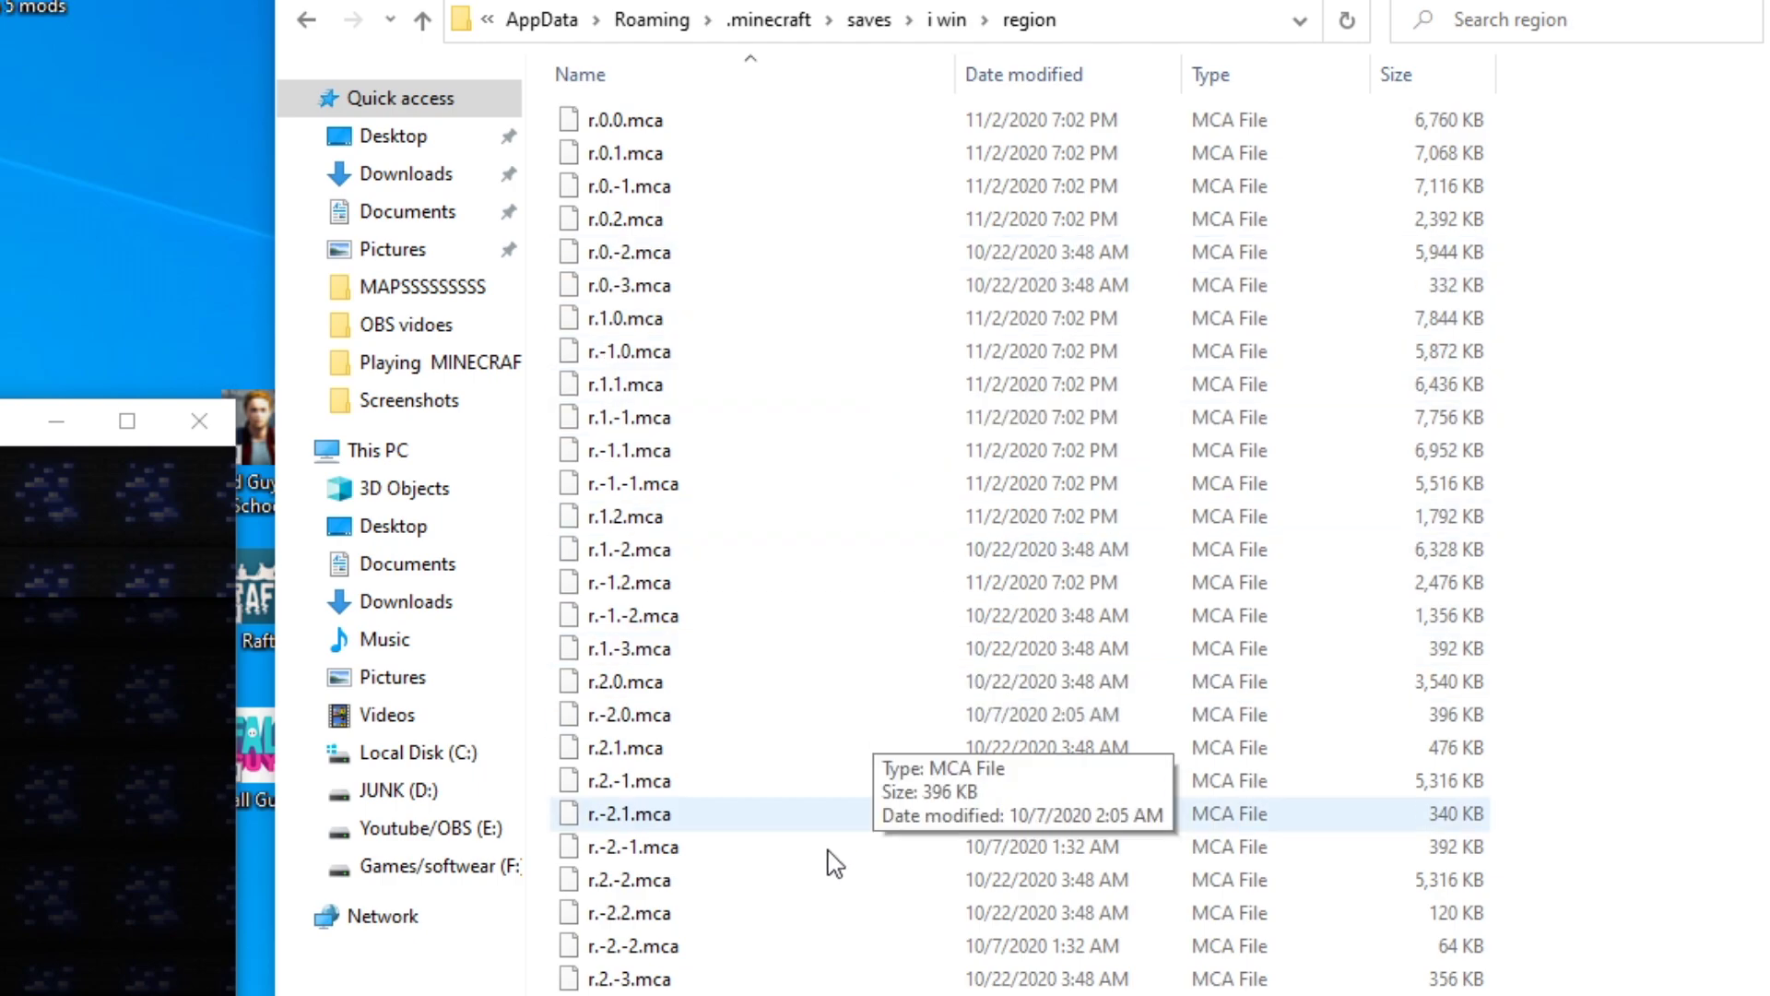
drag(746, 918, 725, 733)
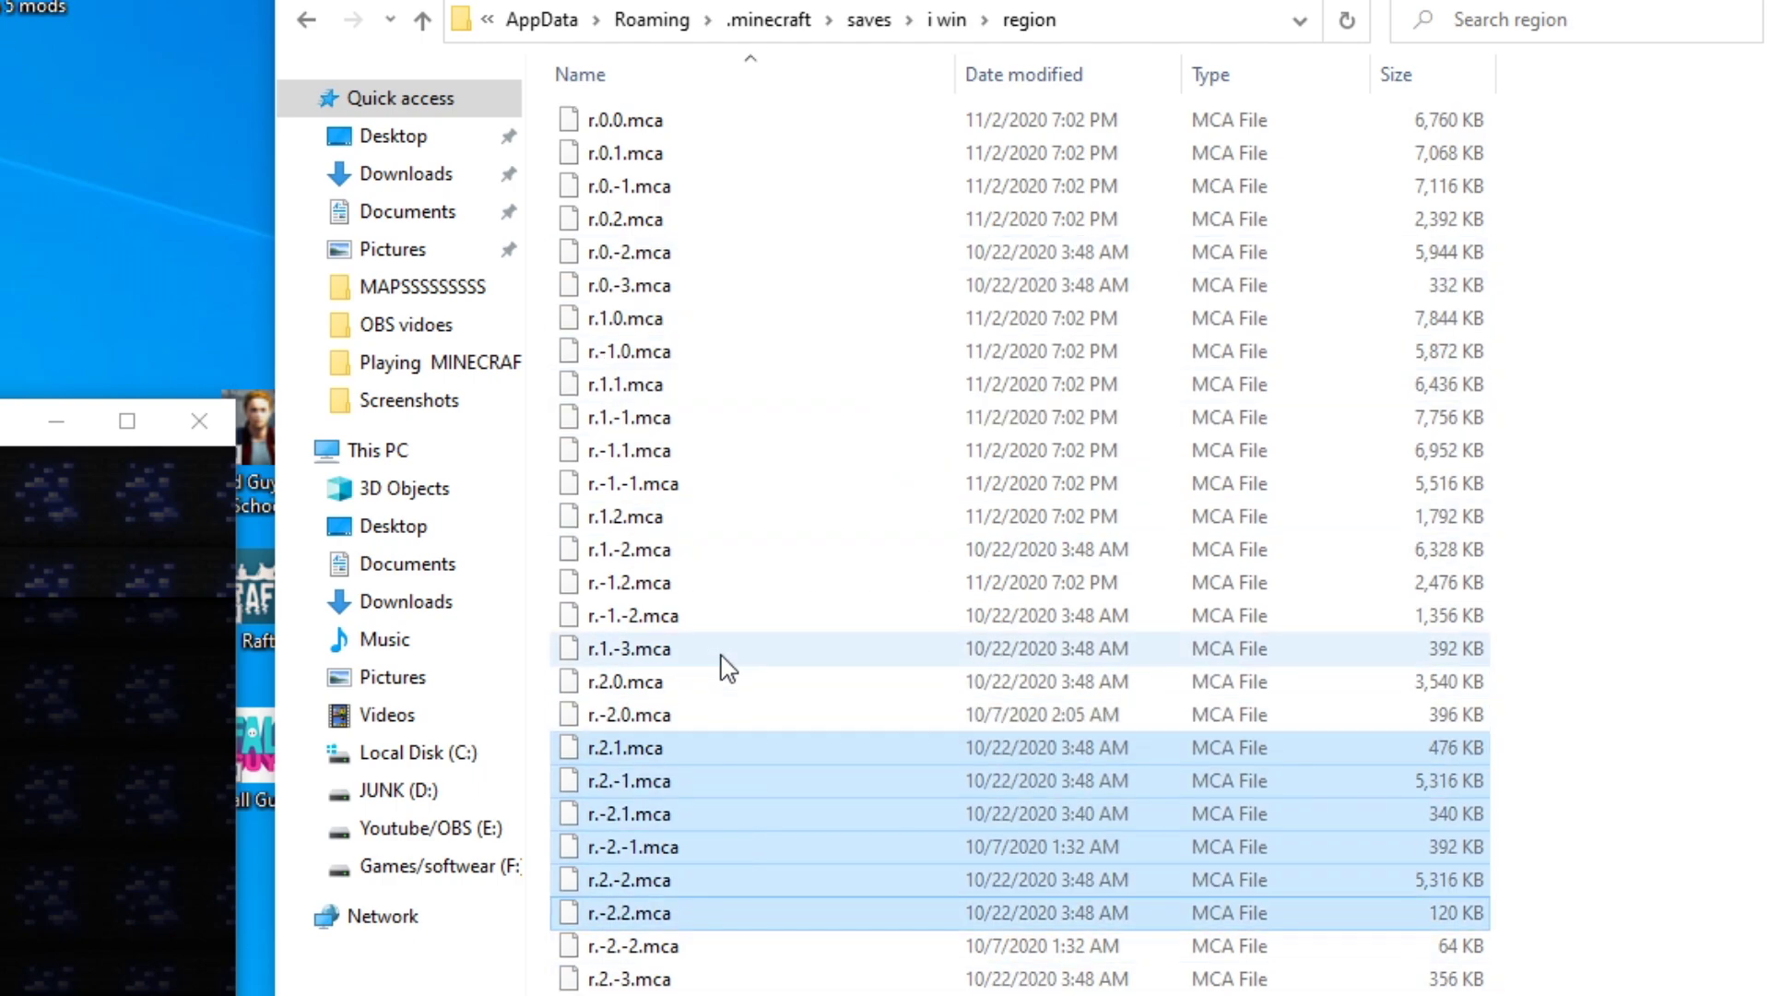
click(728, 354)
click(837, 618)
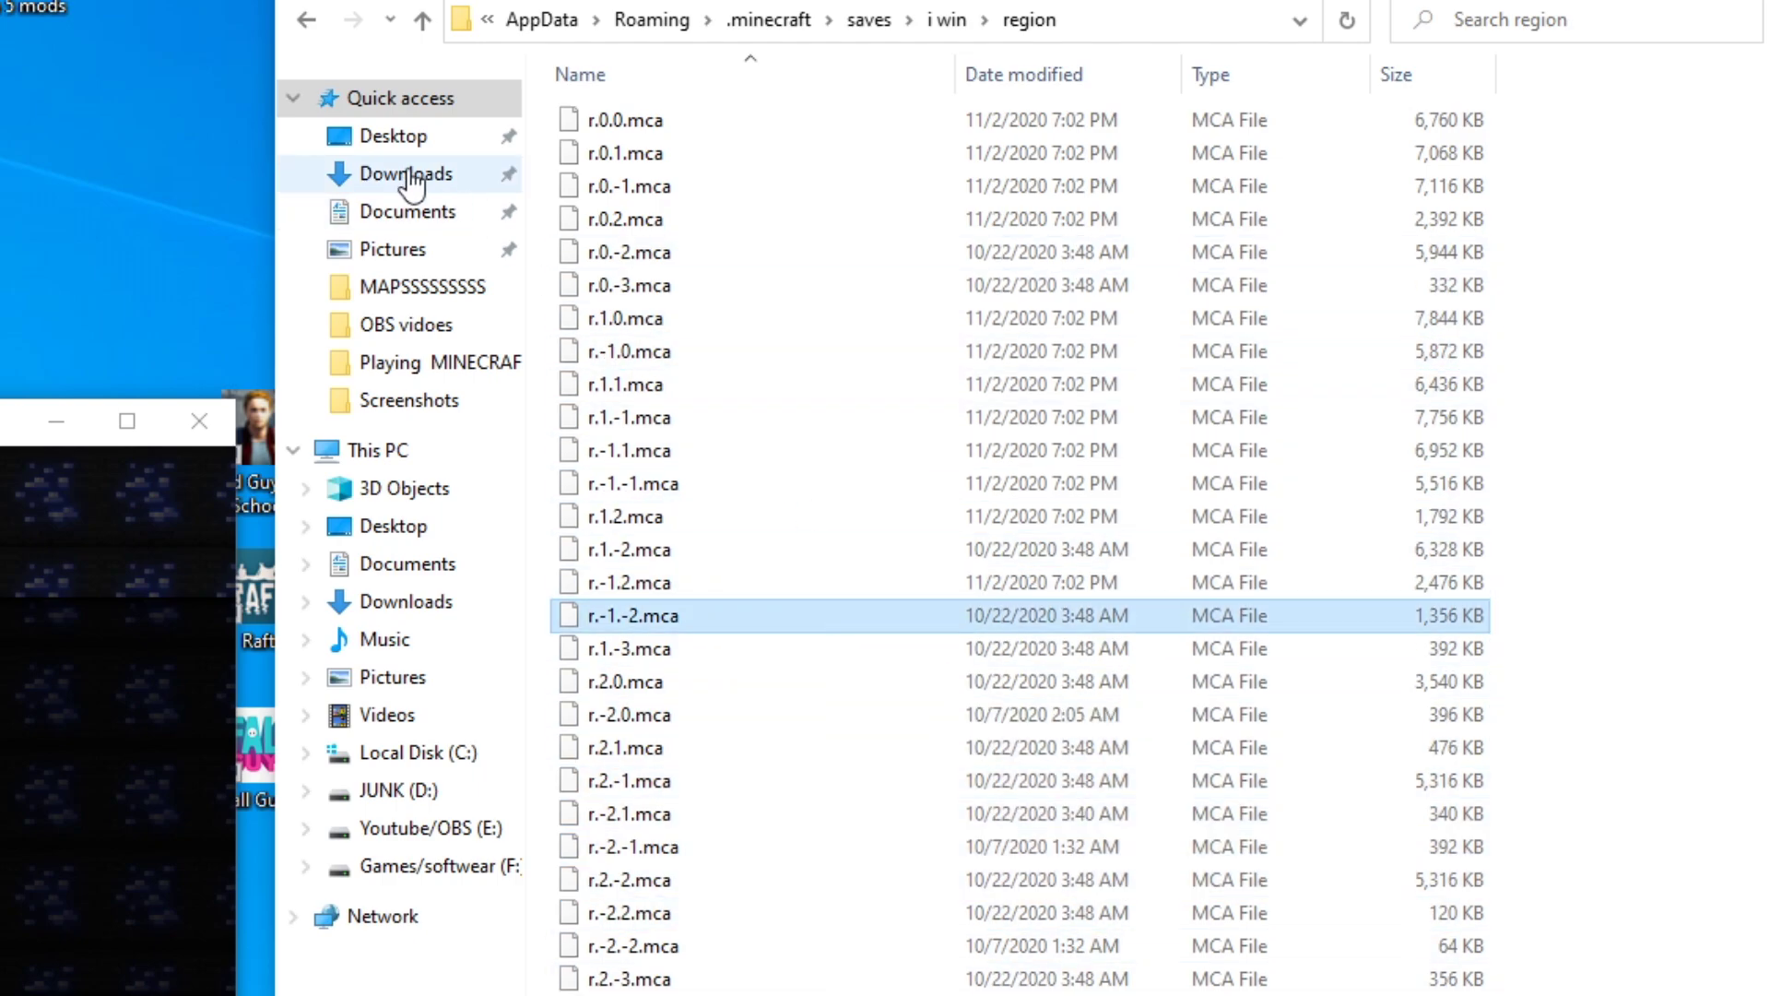
click(308, 27)
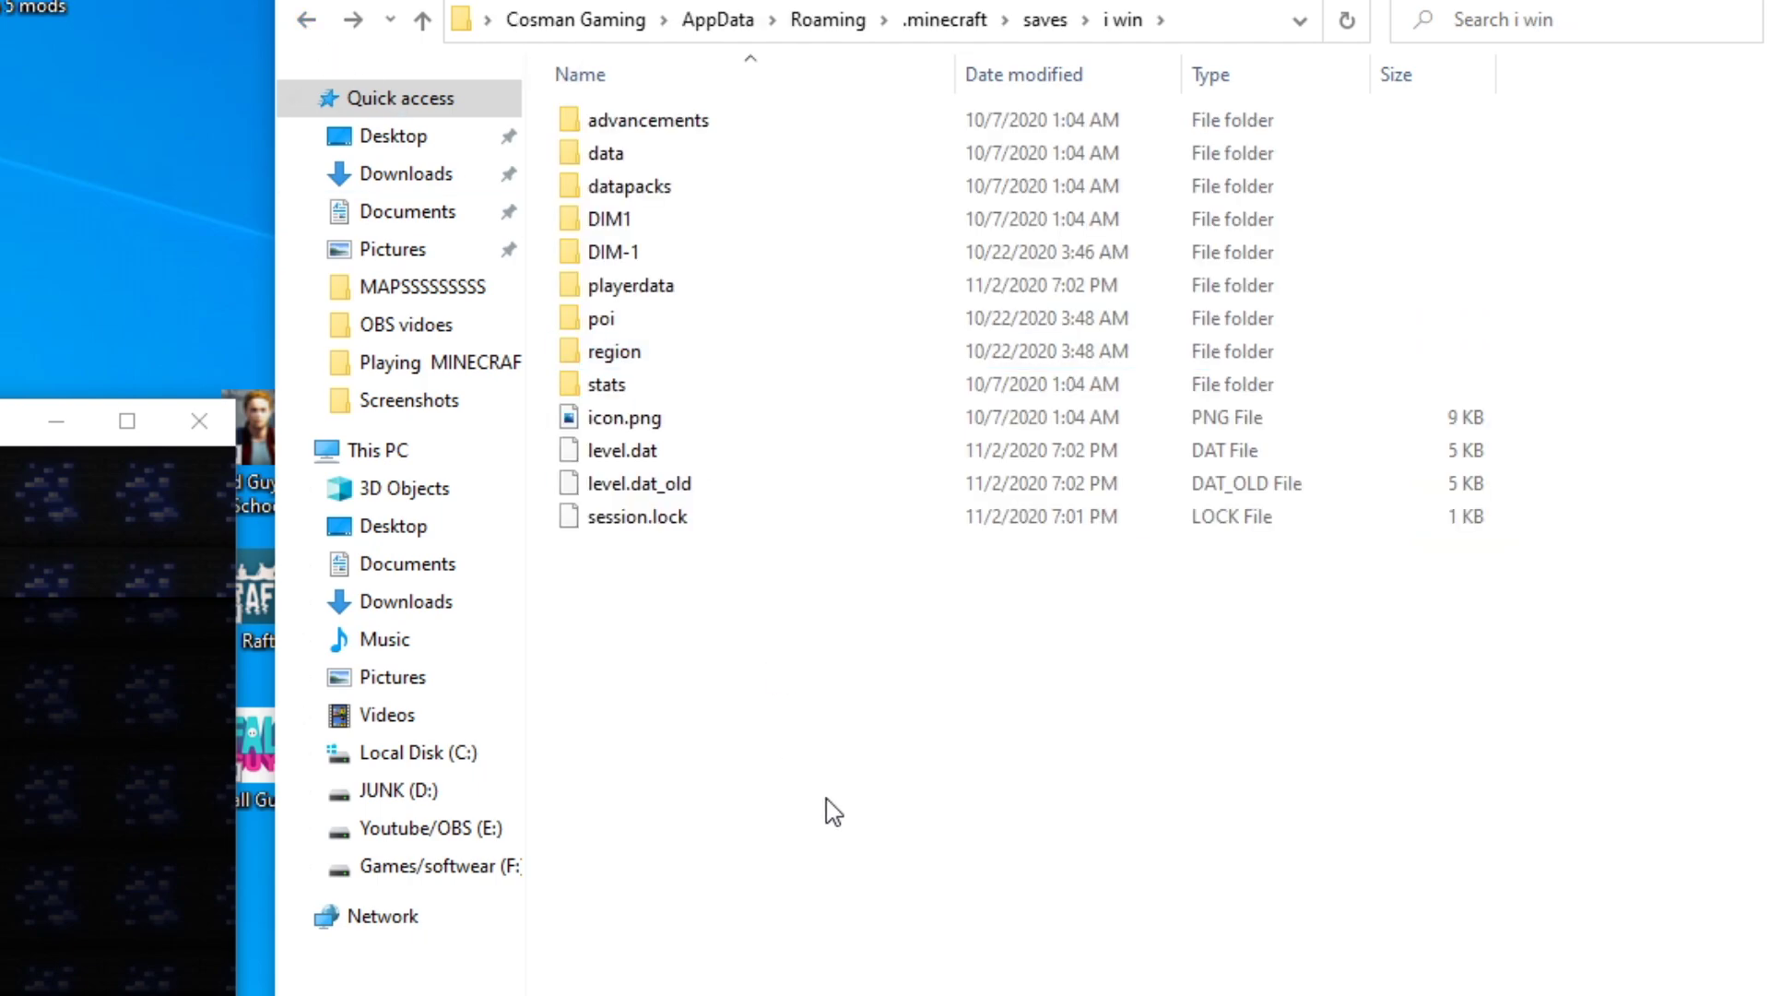
Copy the region folder and paste it onto the desktop
right_click(744, 366)
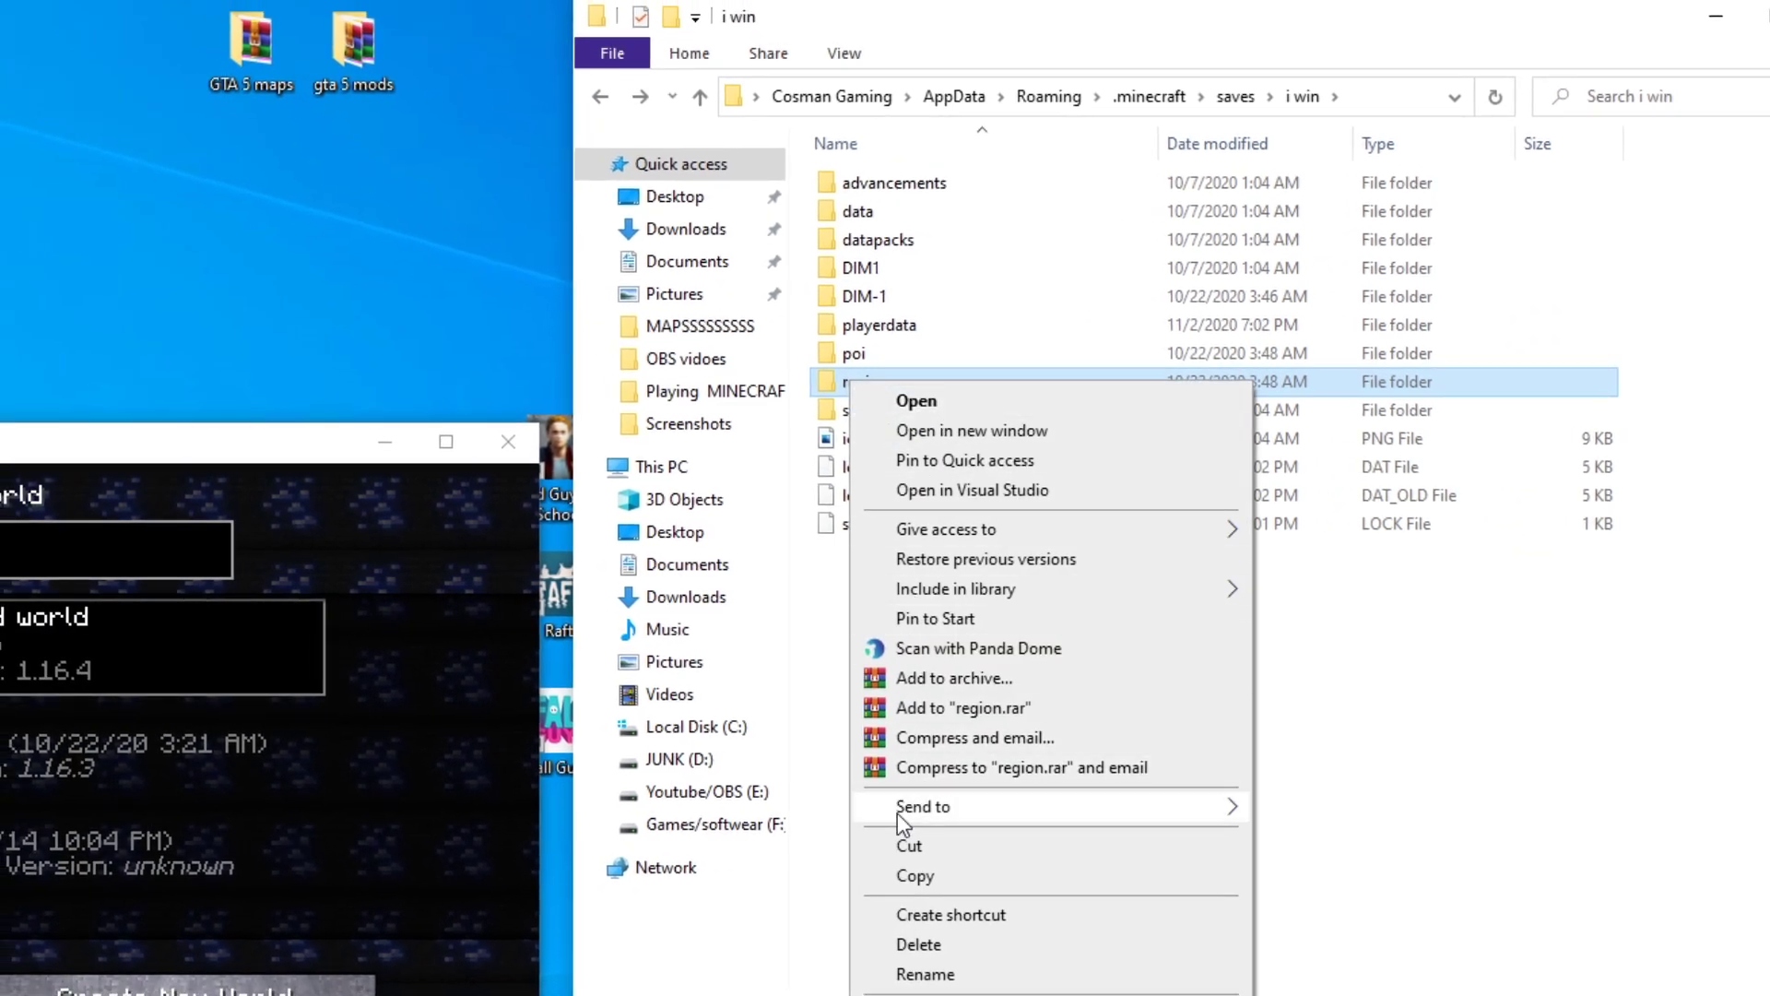
click(895, 878)
right_click(41, 64)
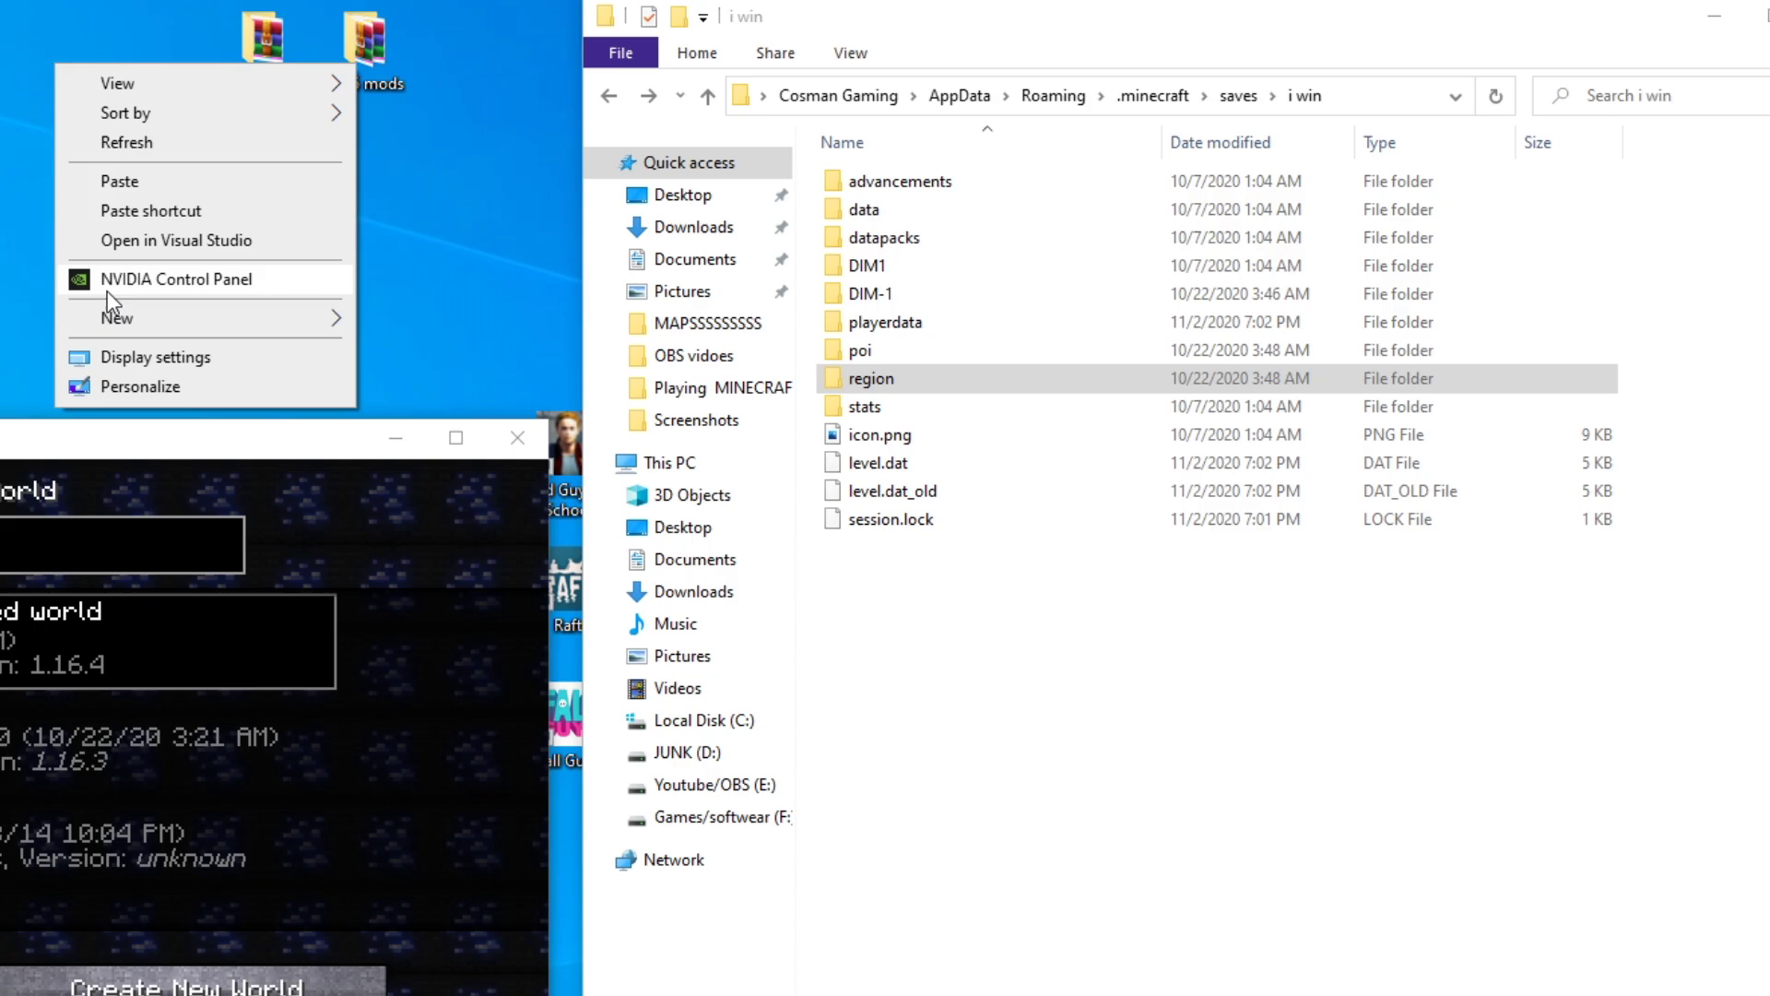
click(282, 163)
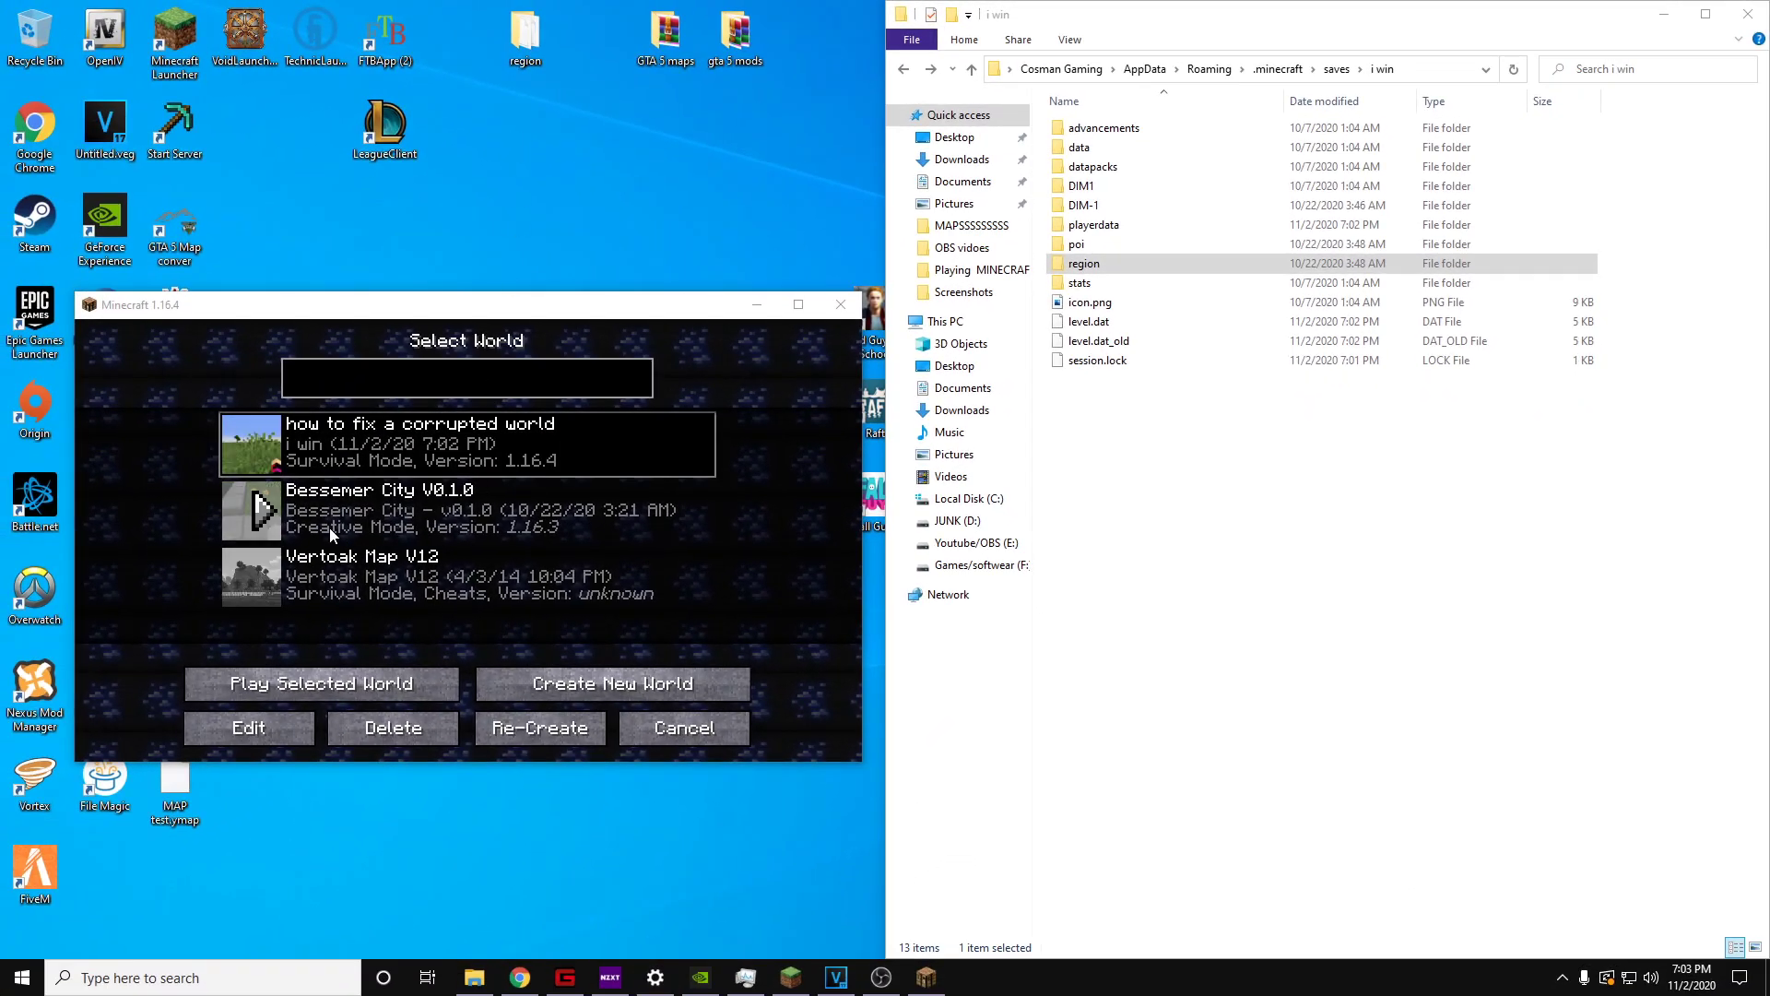
Re-create 'how to fix a corrupted world' with seed -69 and start generating it
drag(380, 315, 691, 194)
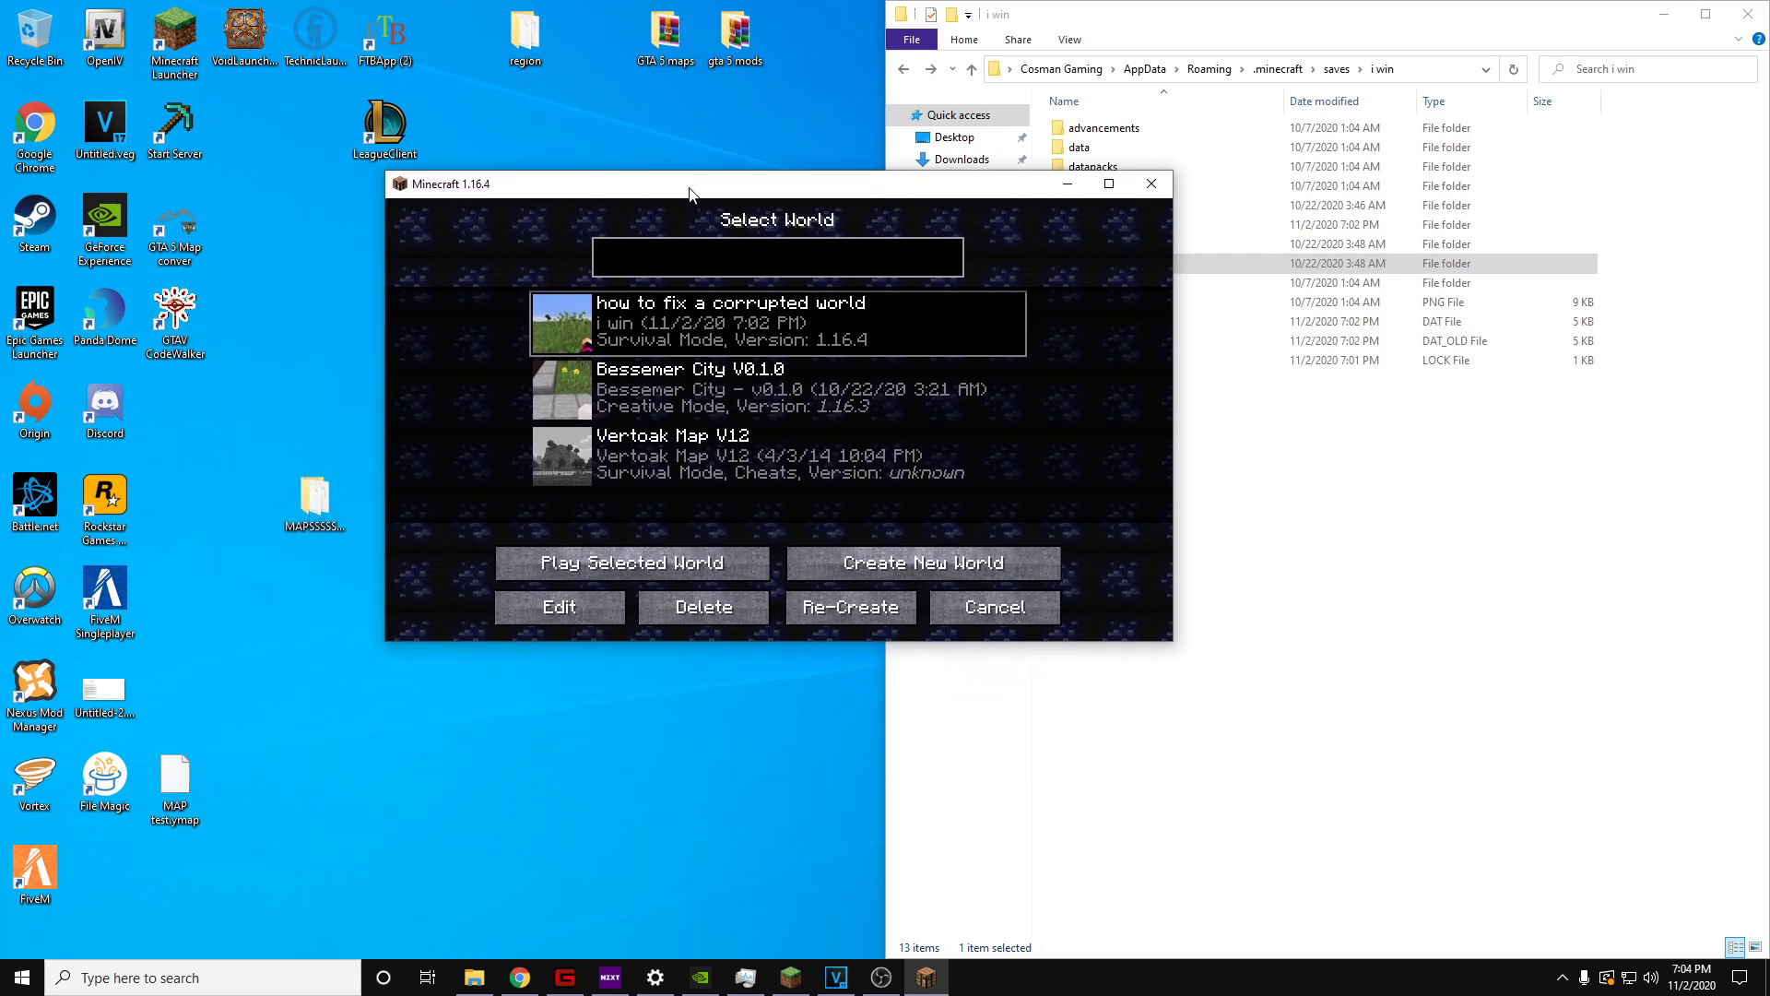
click(806, 618)
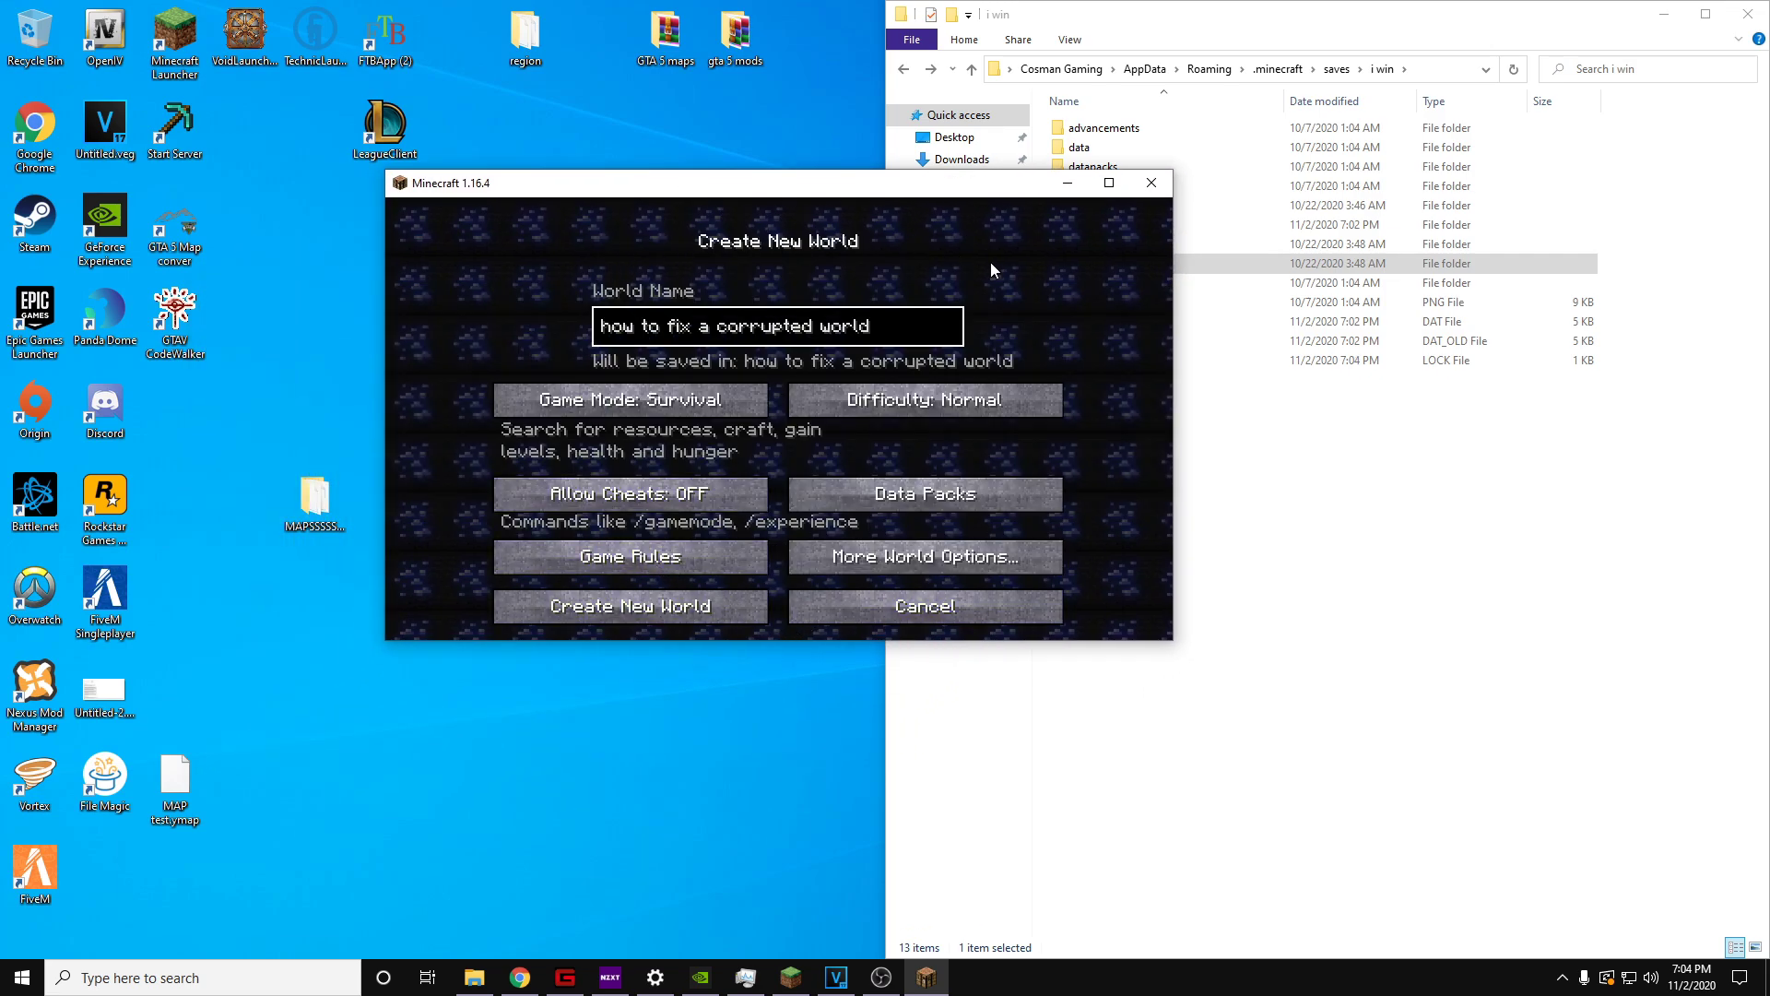
click(812, 555)
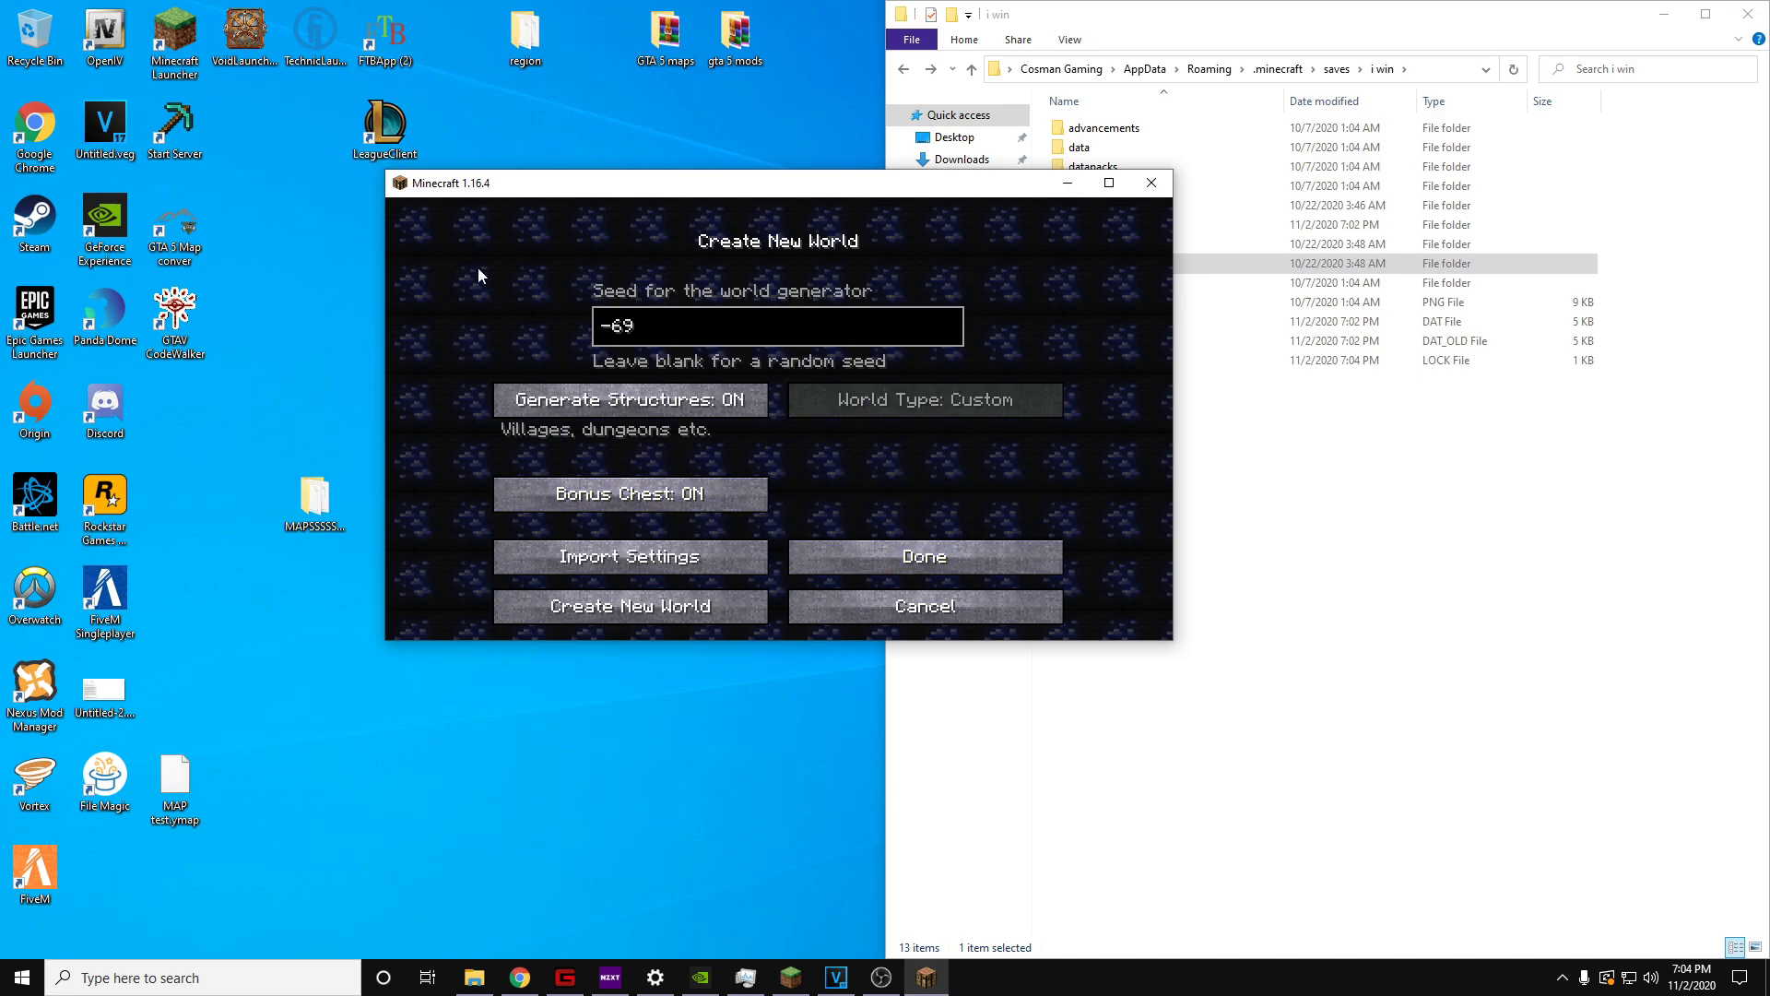
click(844, 564)
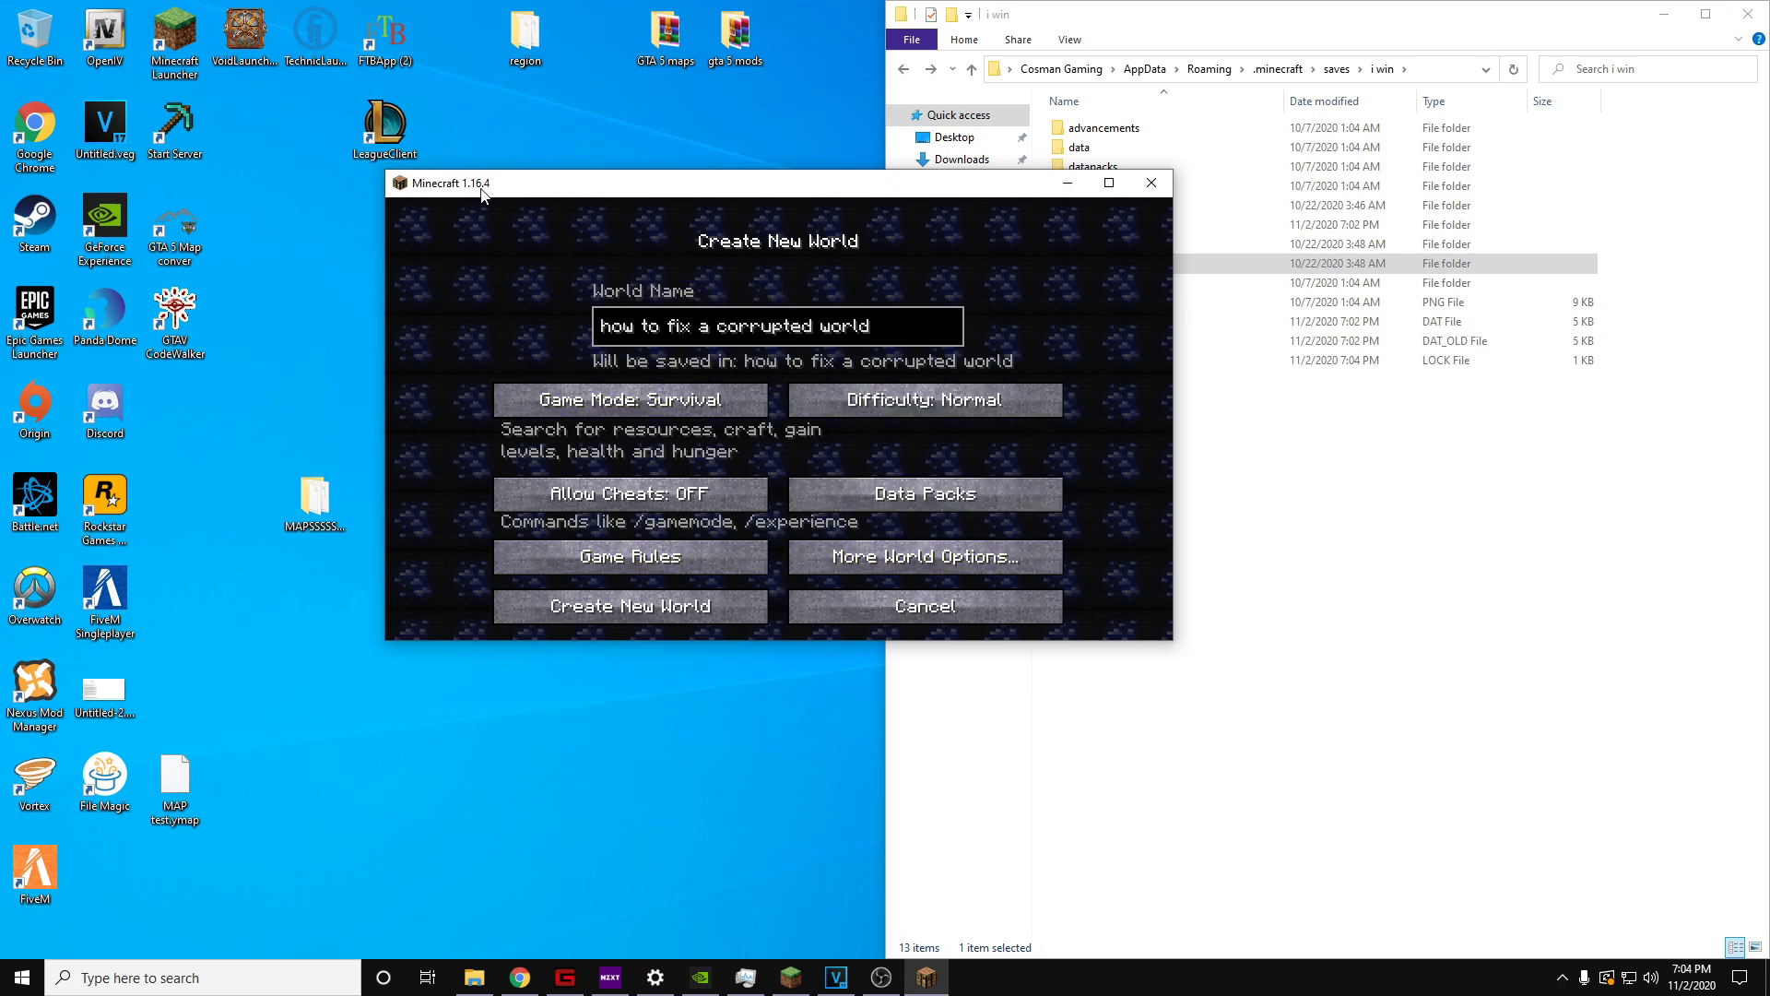
drag(483, 196, 337, 241)
click(449, 655)
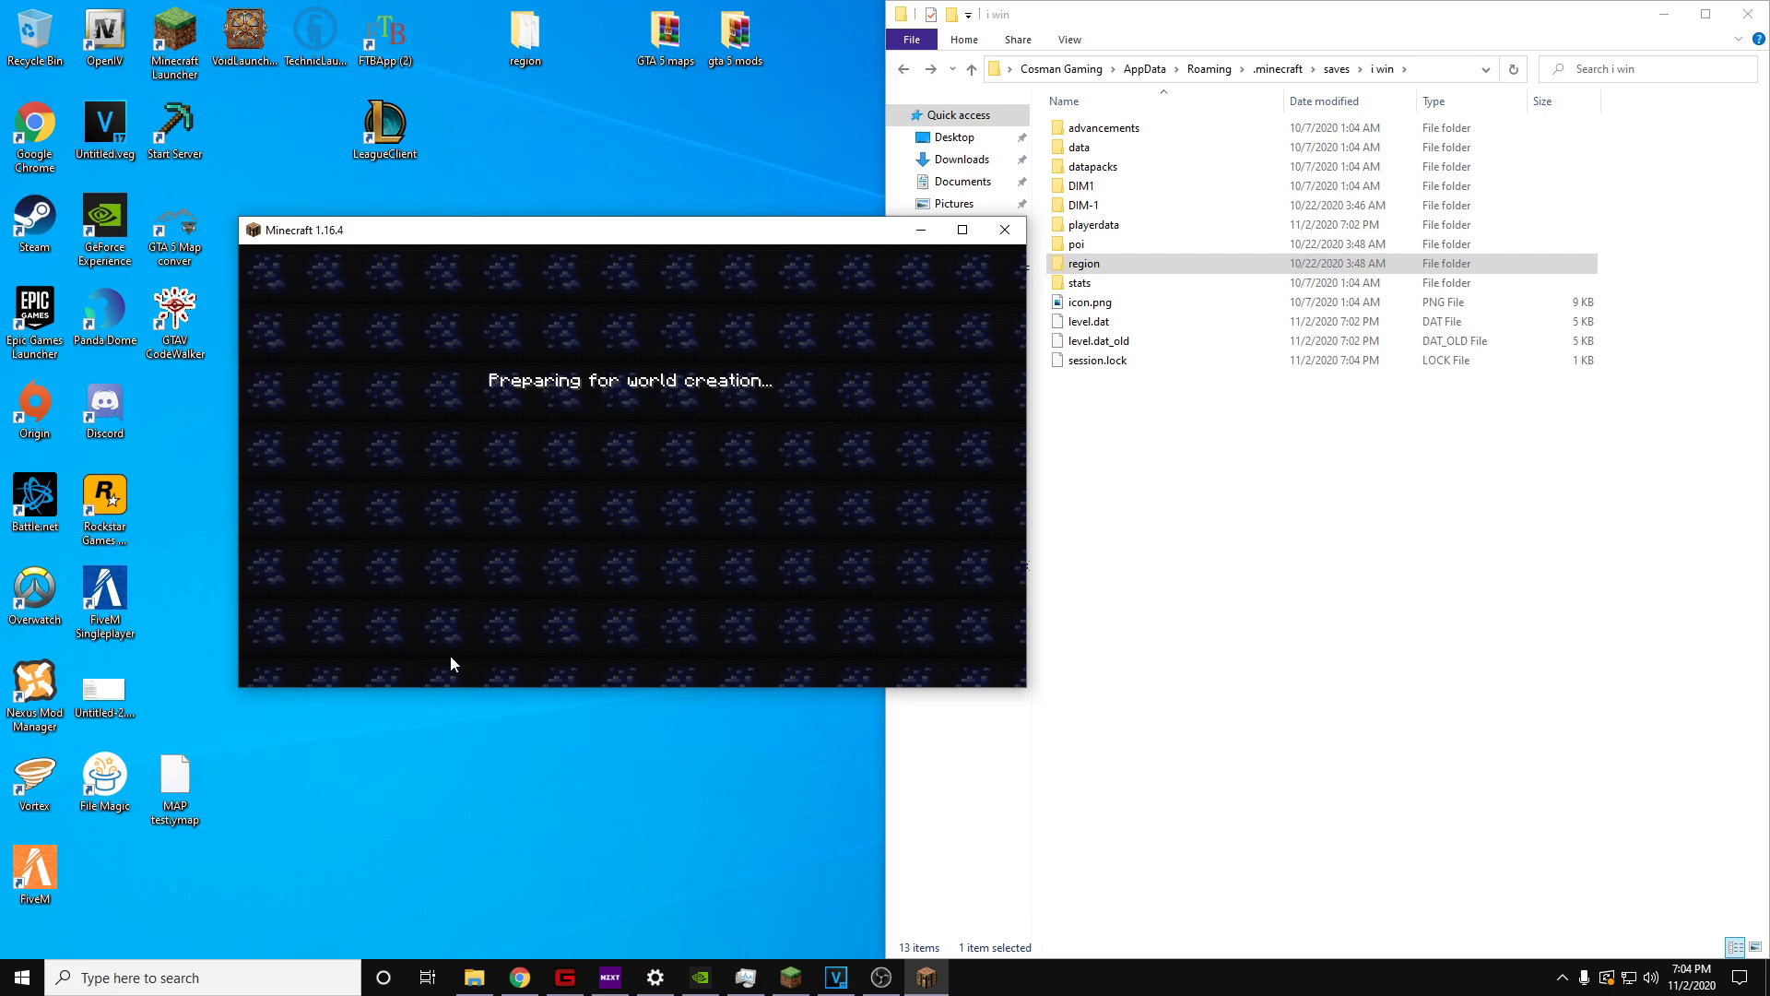
click(904, 70)
Move the windows and bring Minecraft to the front while the world loads
drag(707, 237, 579, 244)
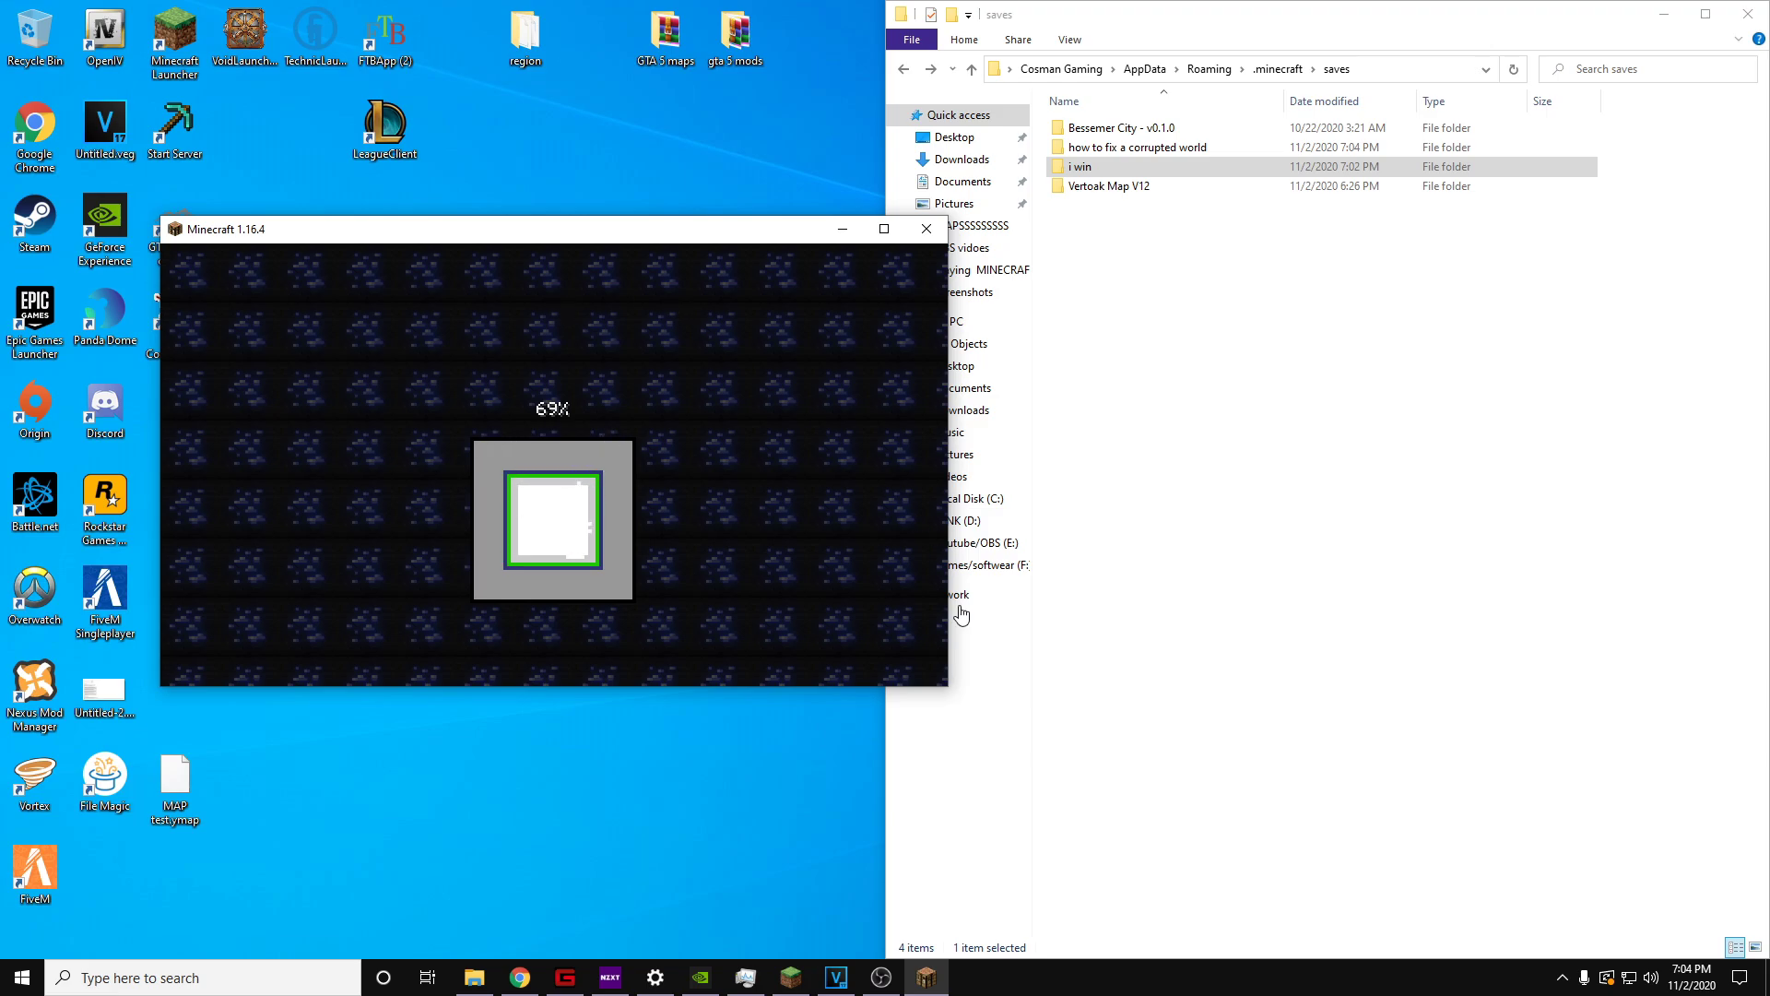
click(880, 978)
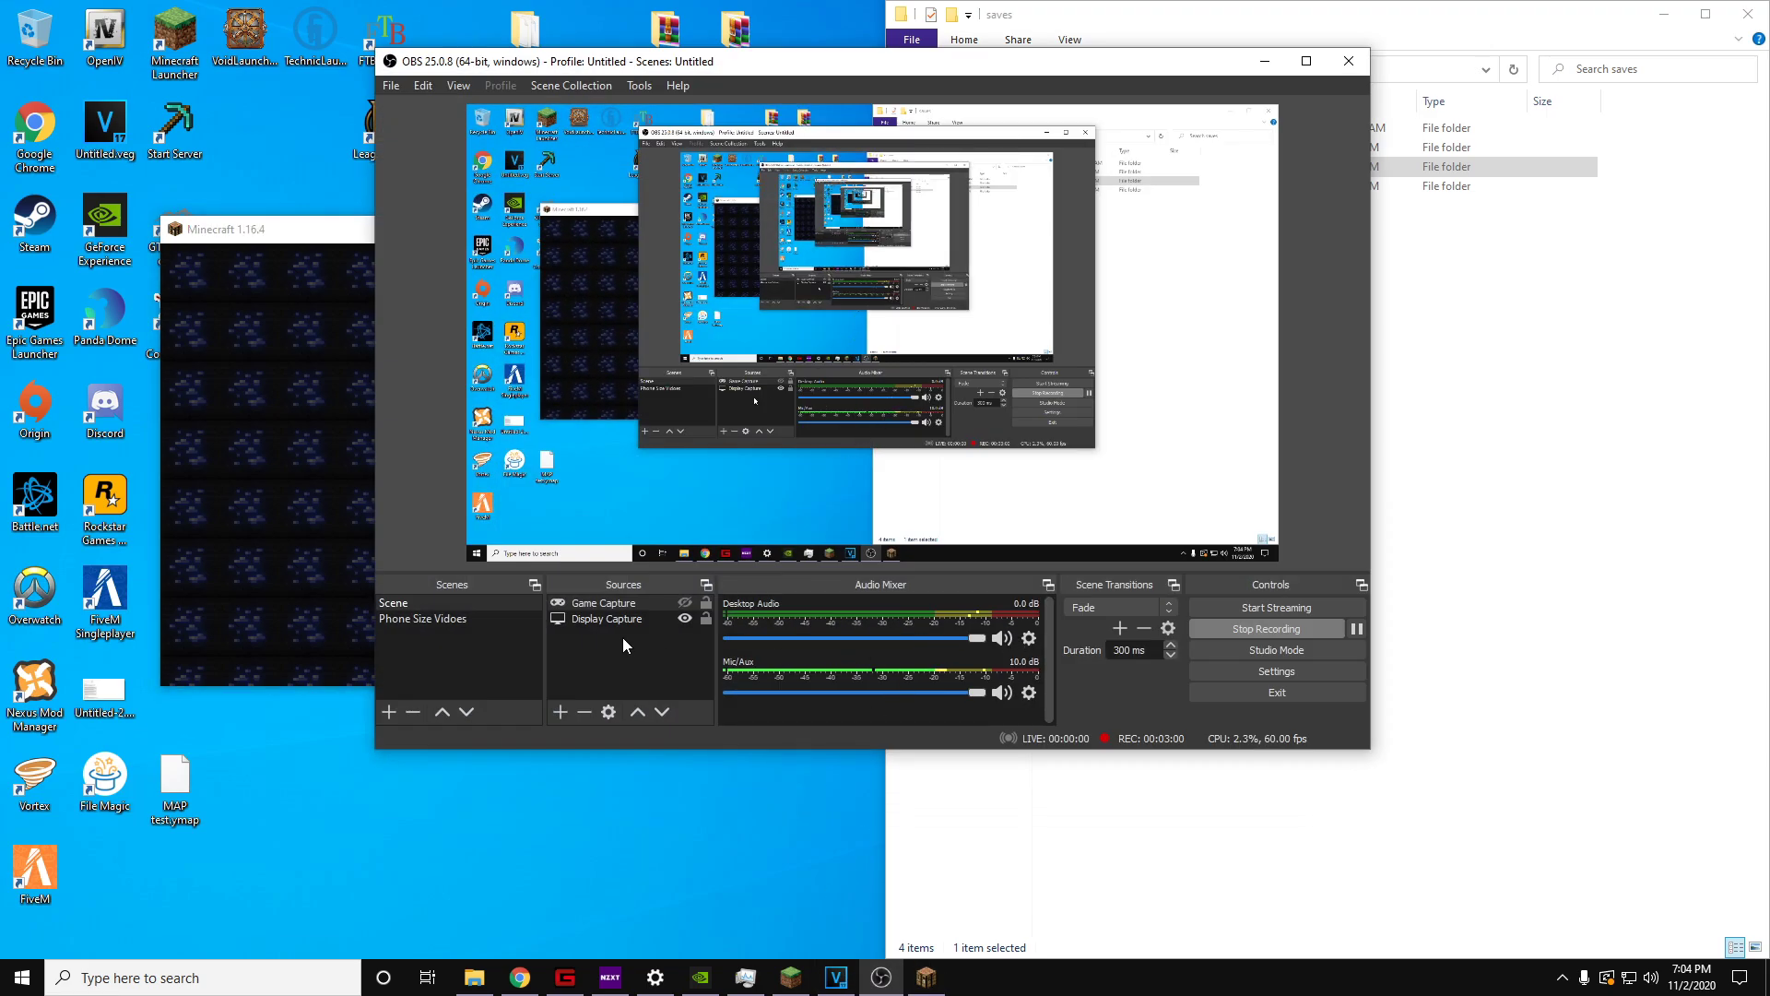
click(233, 457)
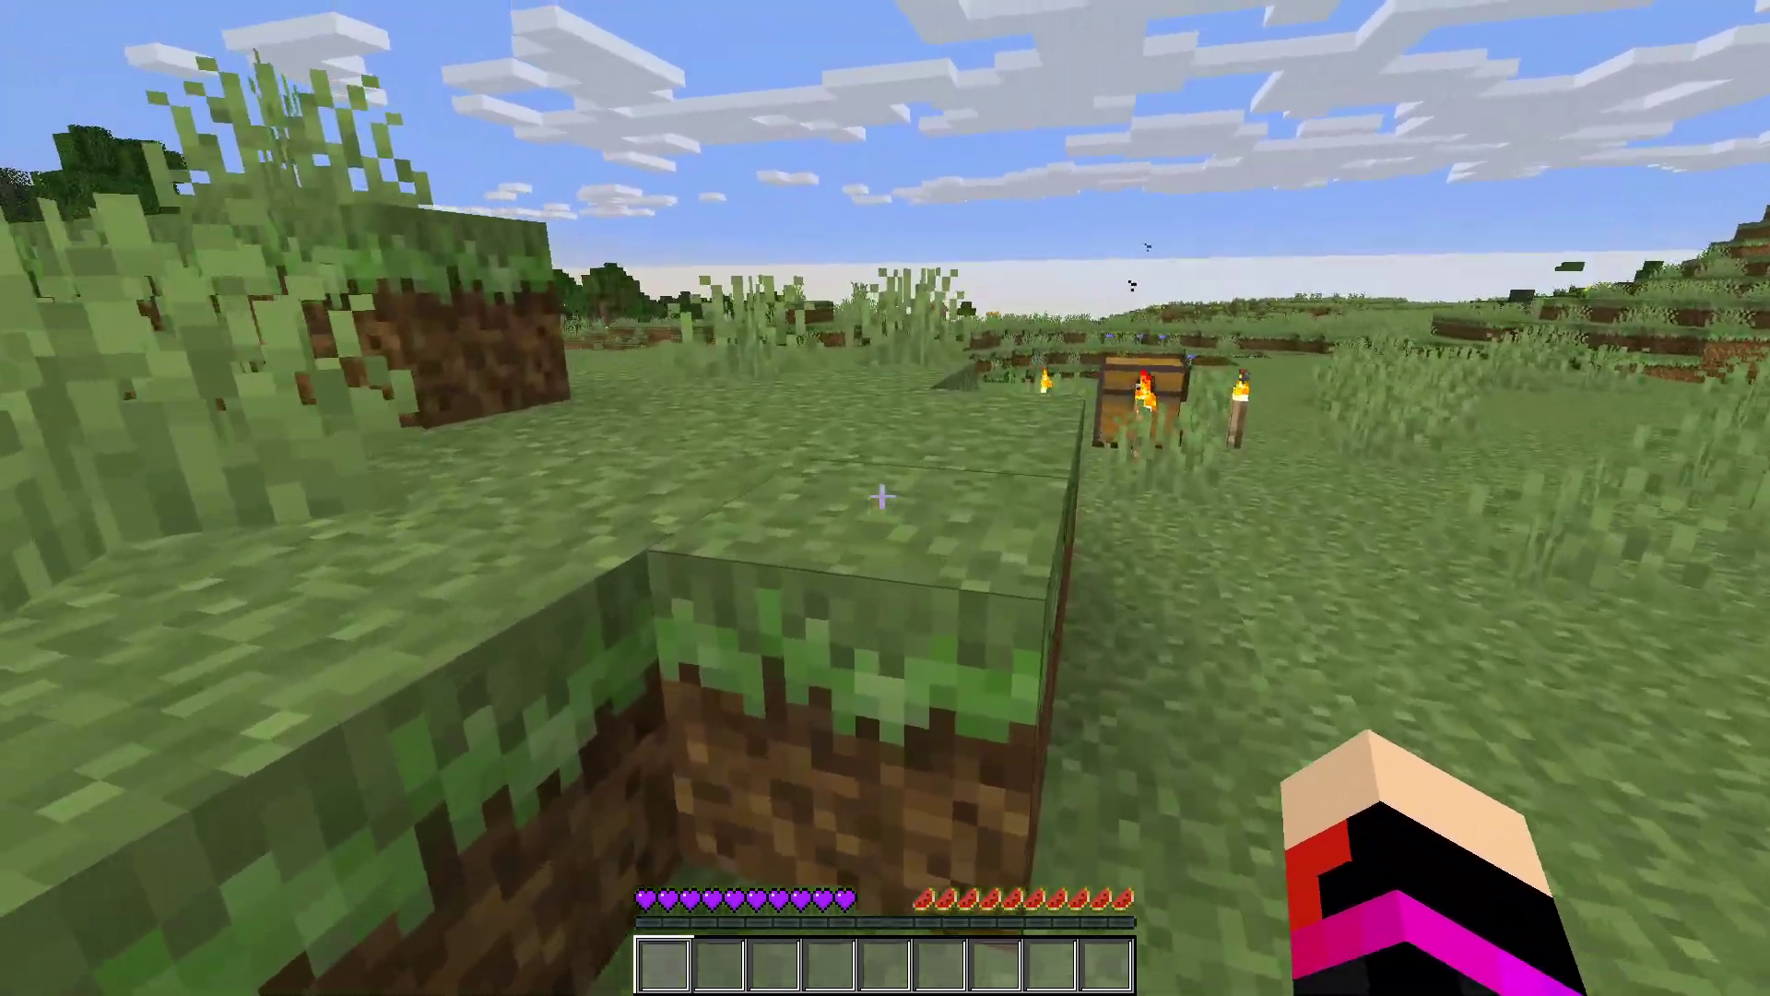
Open the world to LAN with cheats allowed and switch to Creative Mode
key(Escape)
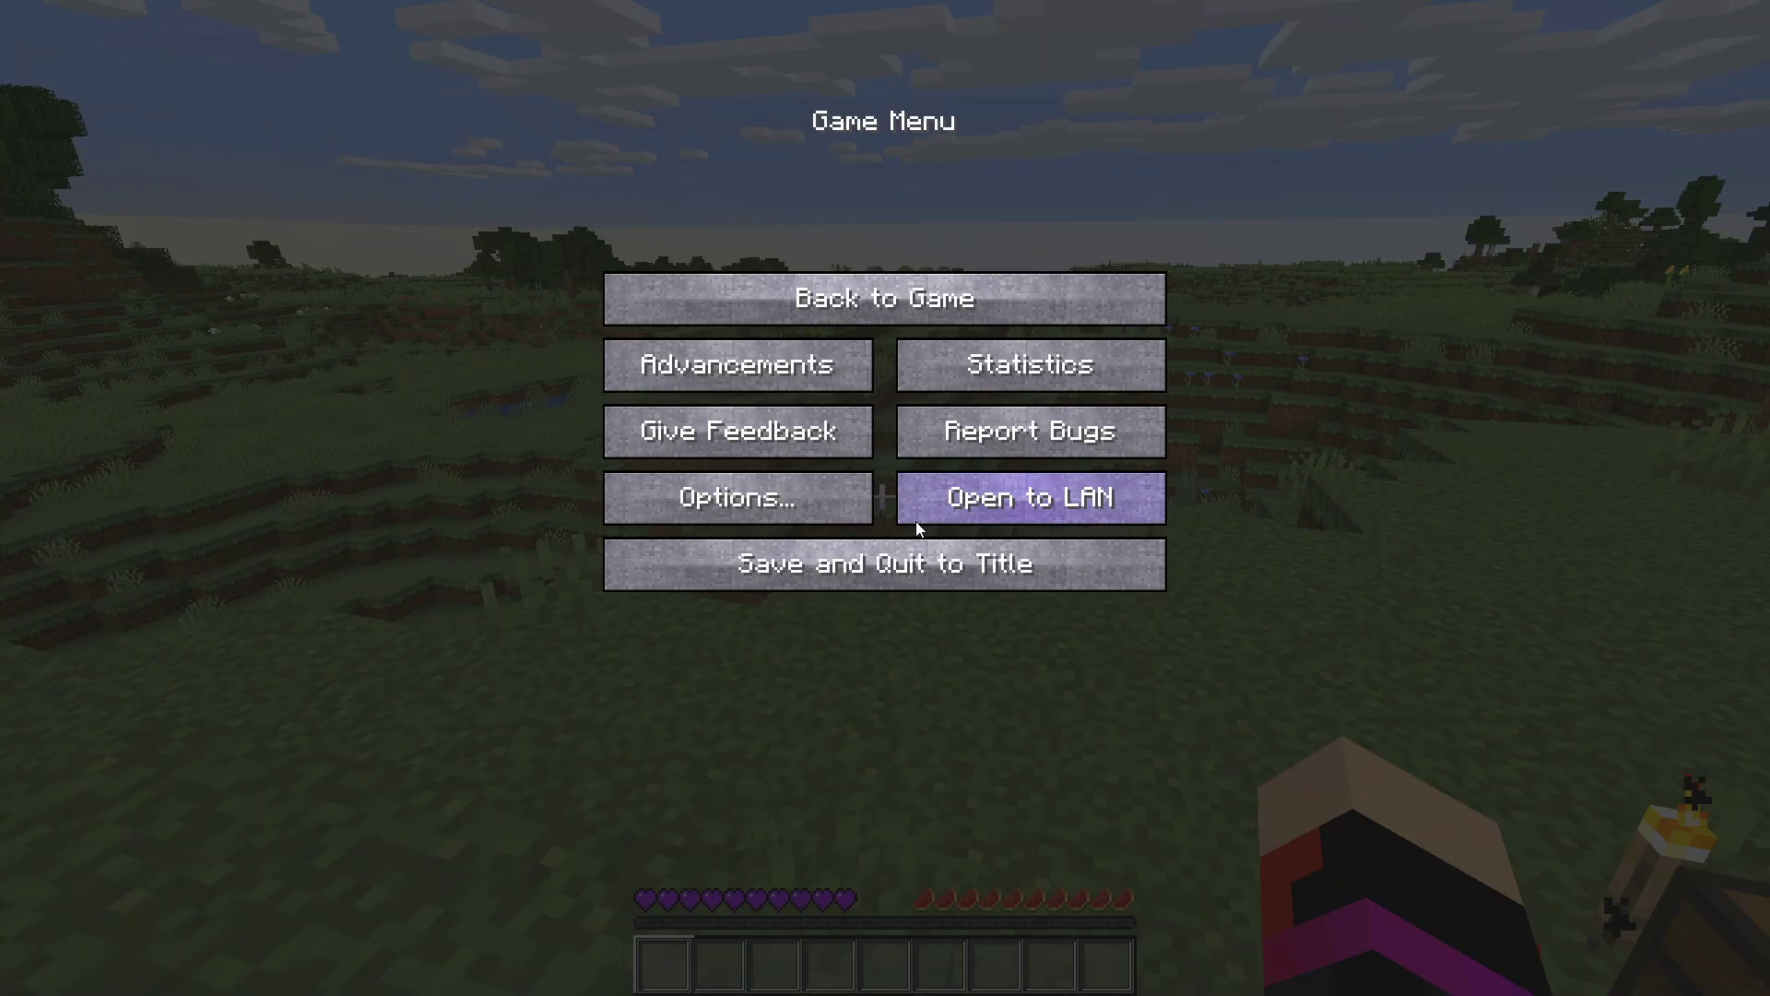
click(931, 508)
click(929, 317)
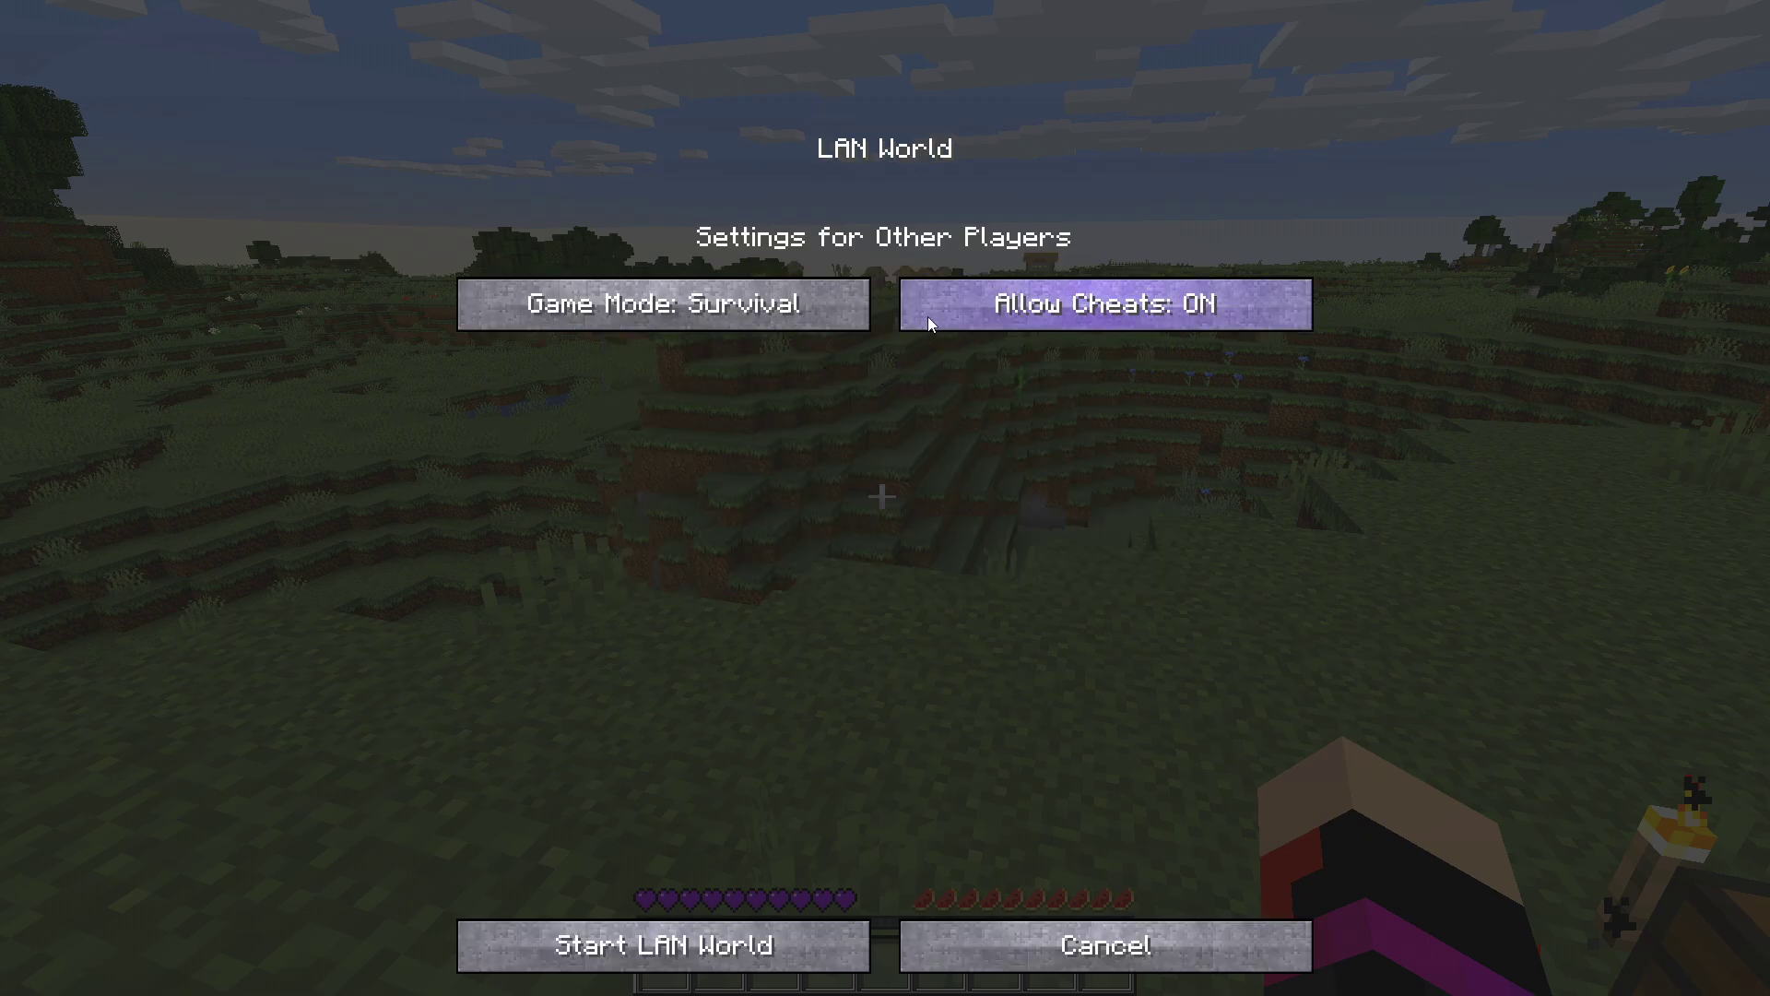
click(700, 948)
text(/gamemode)
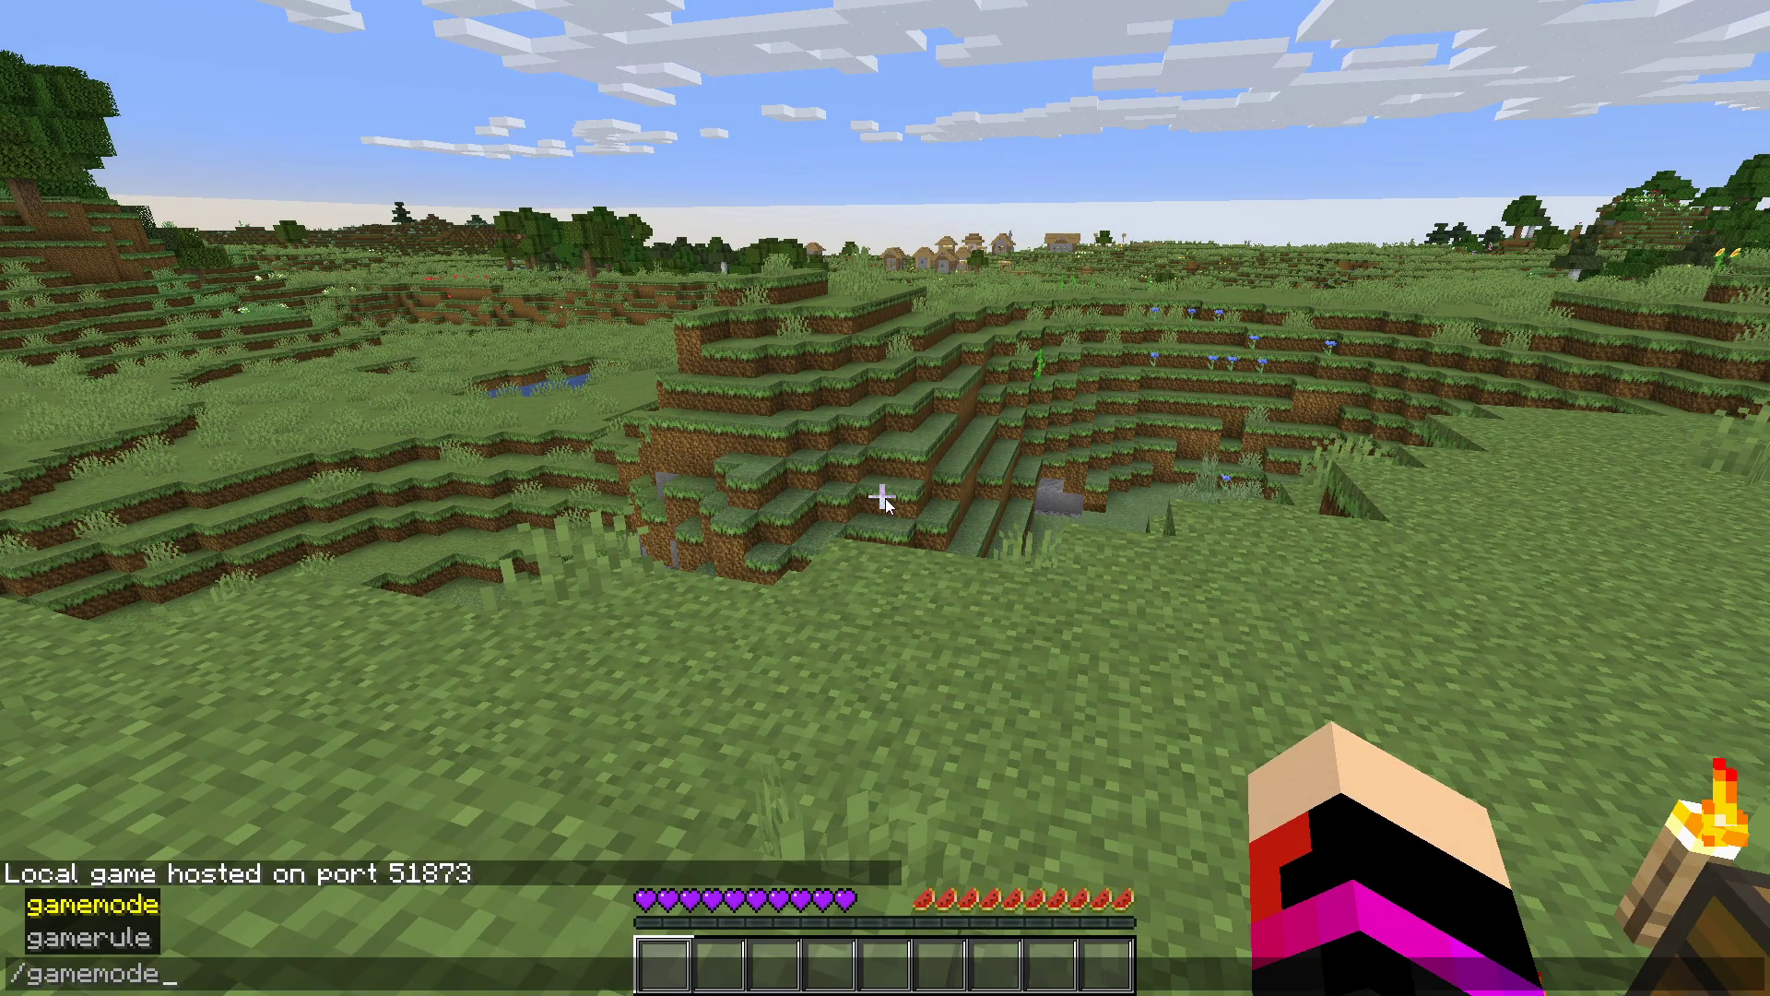
text( creative)
key(Return)
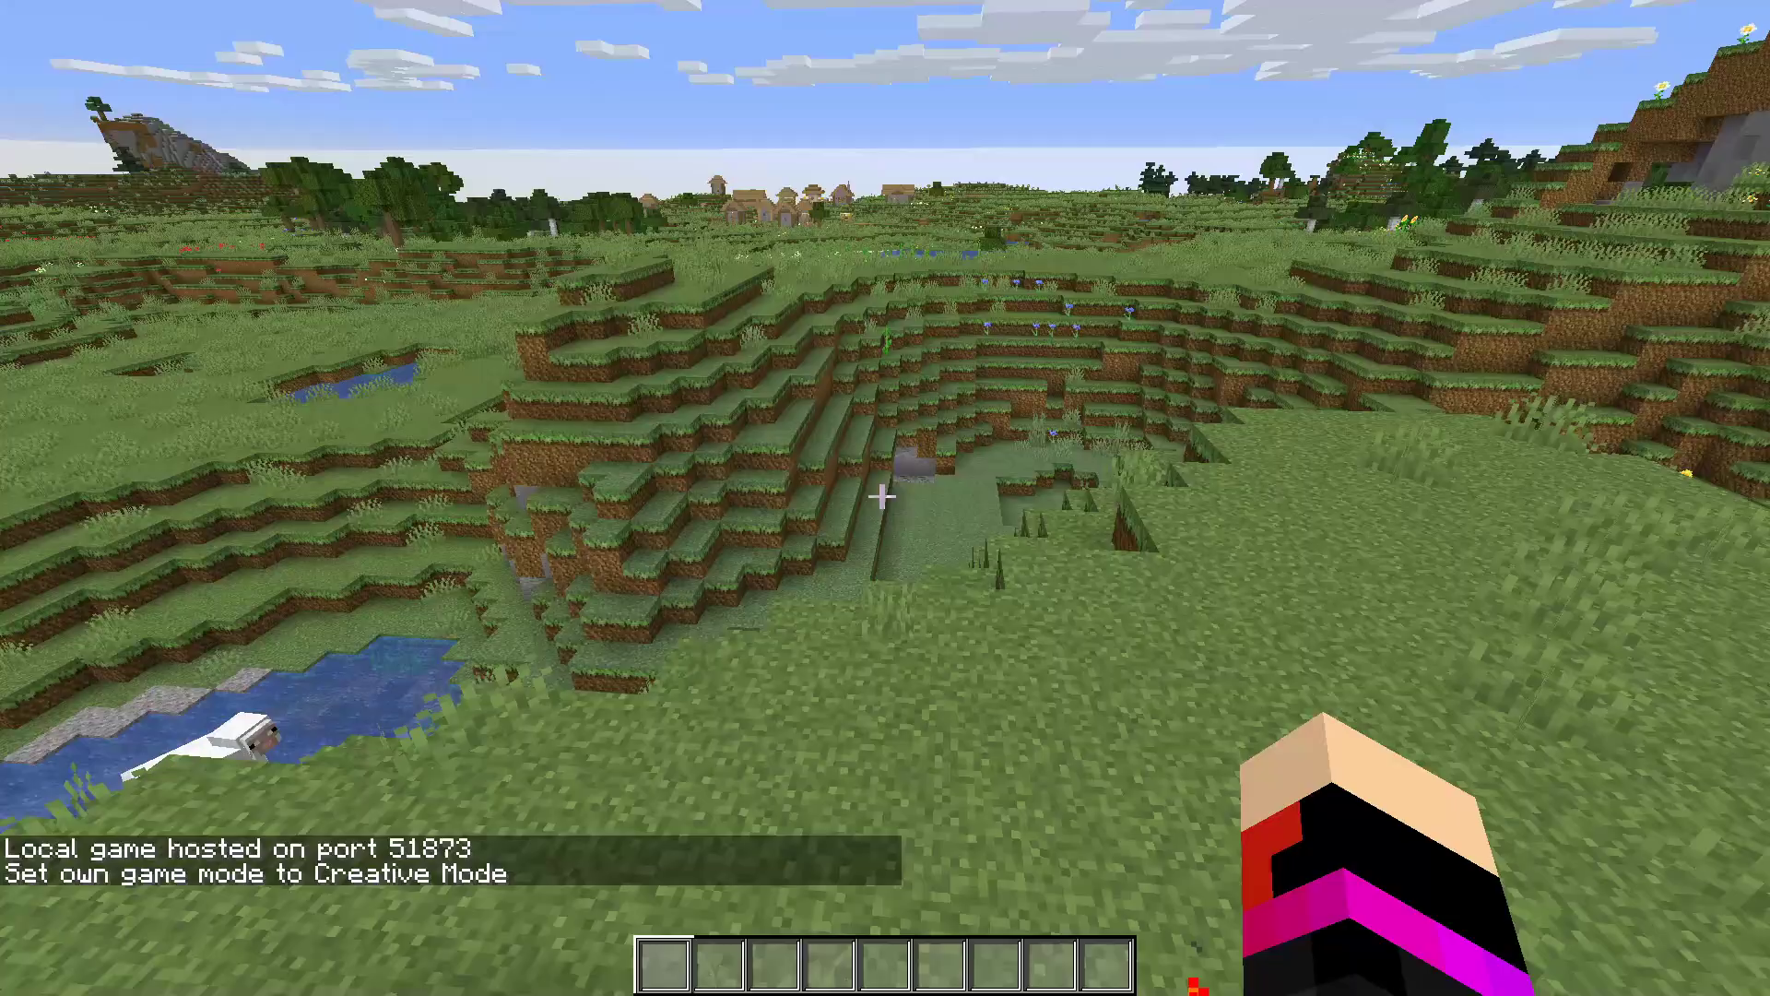
Fly over the lake, river and hillside to survey the new terrain, then pause
key(space)
key(space)
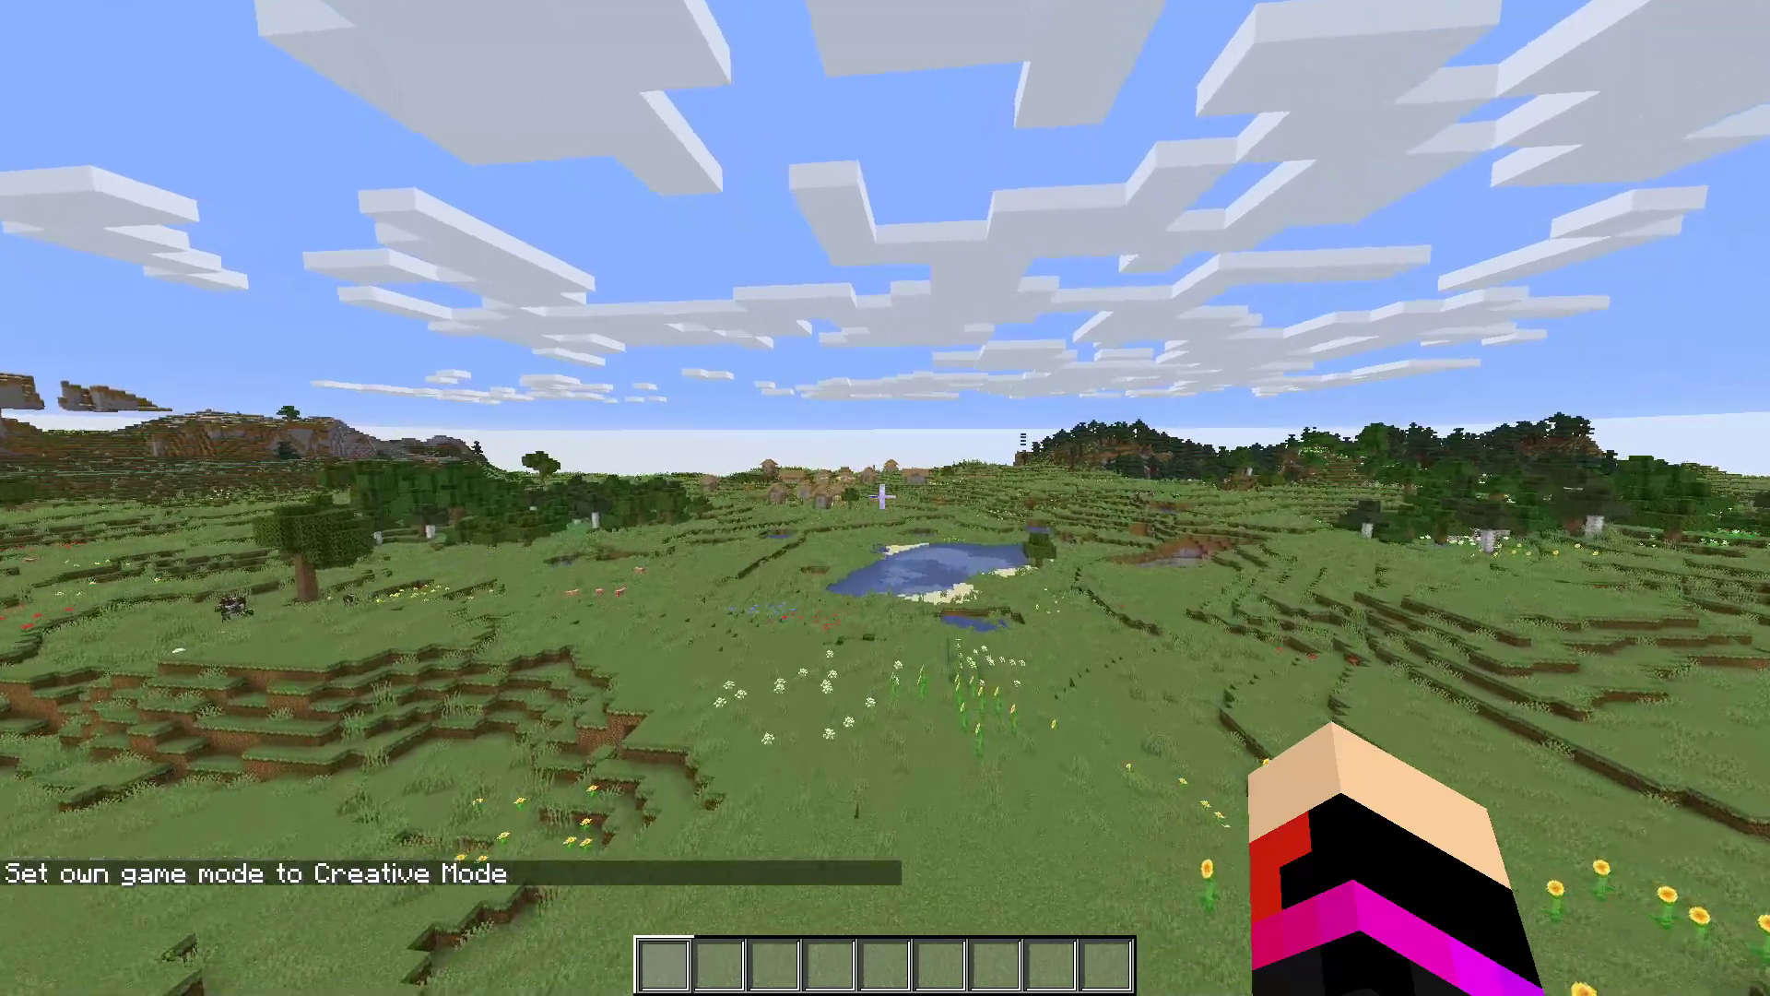
key(w)
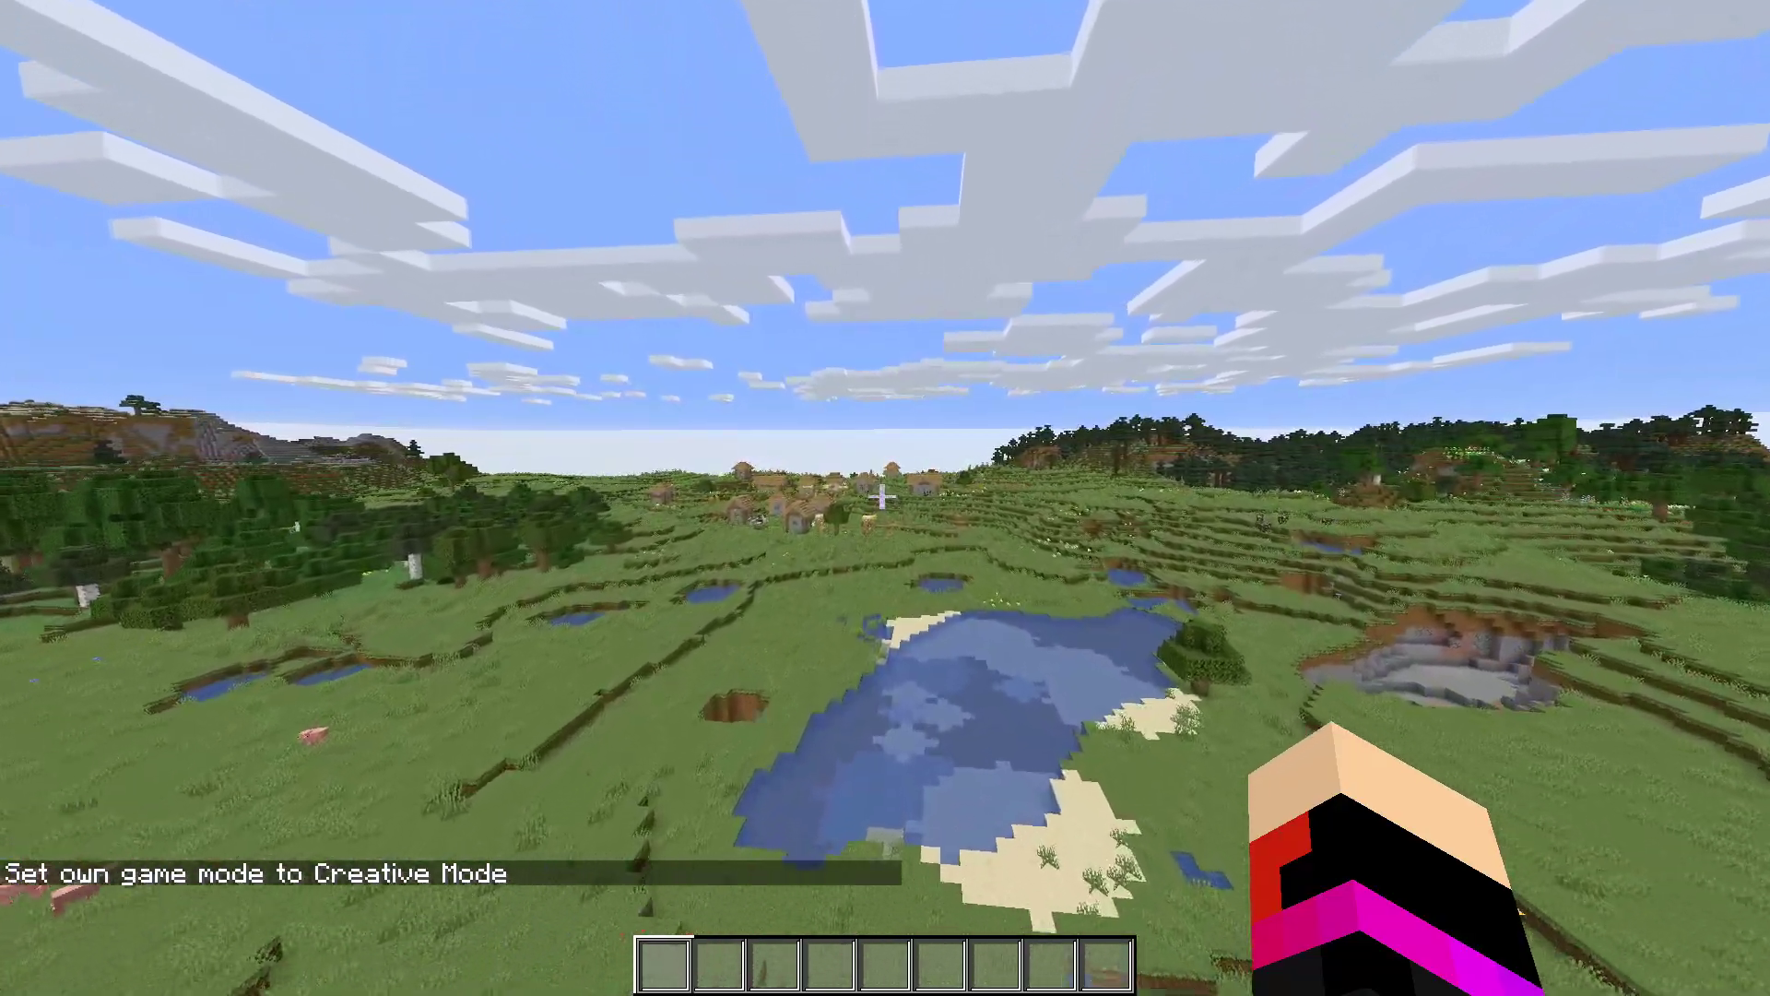
key(w)
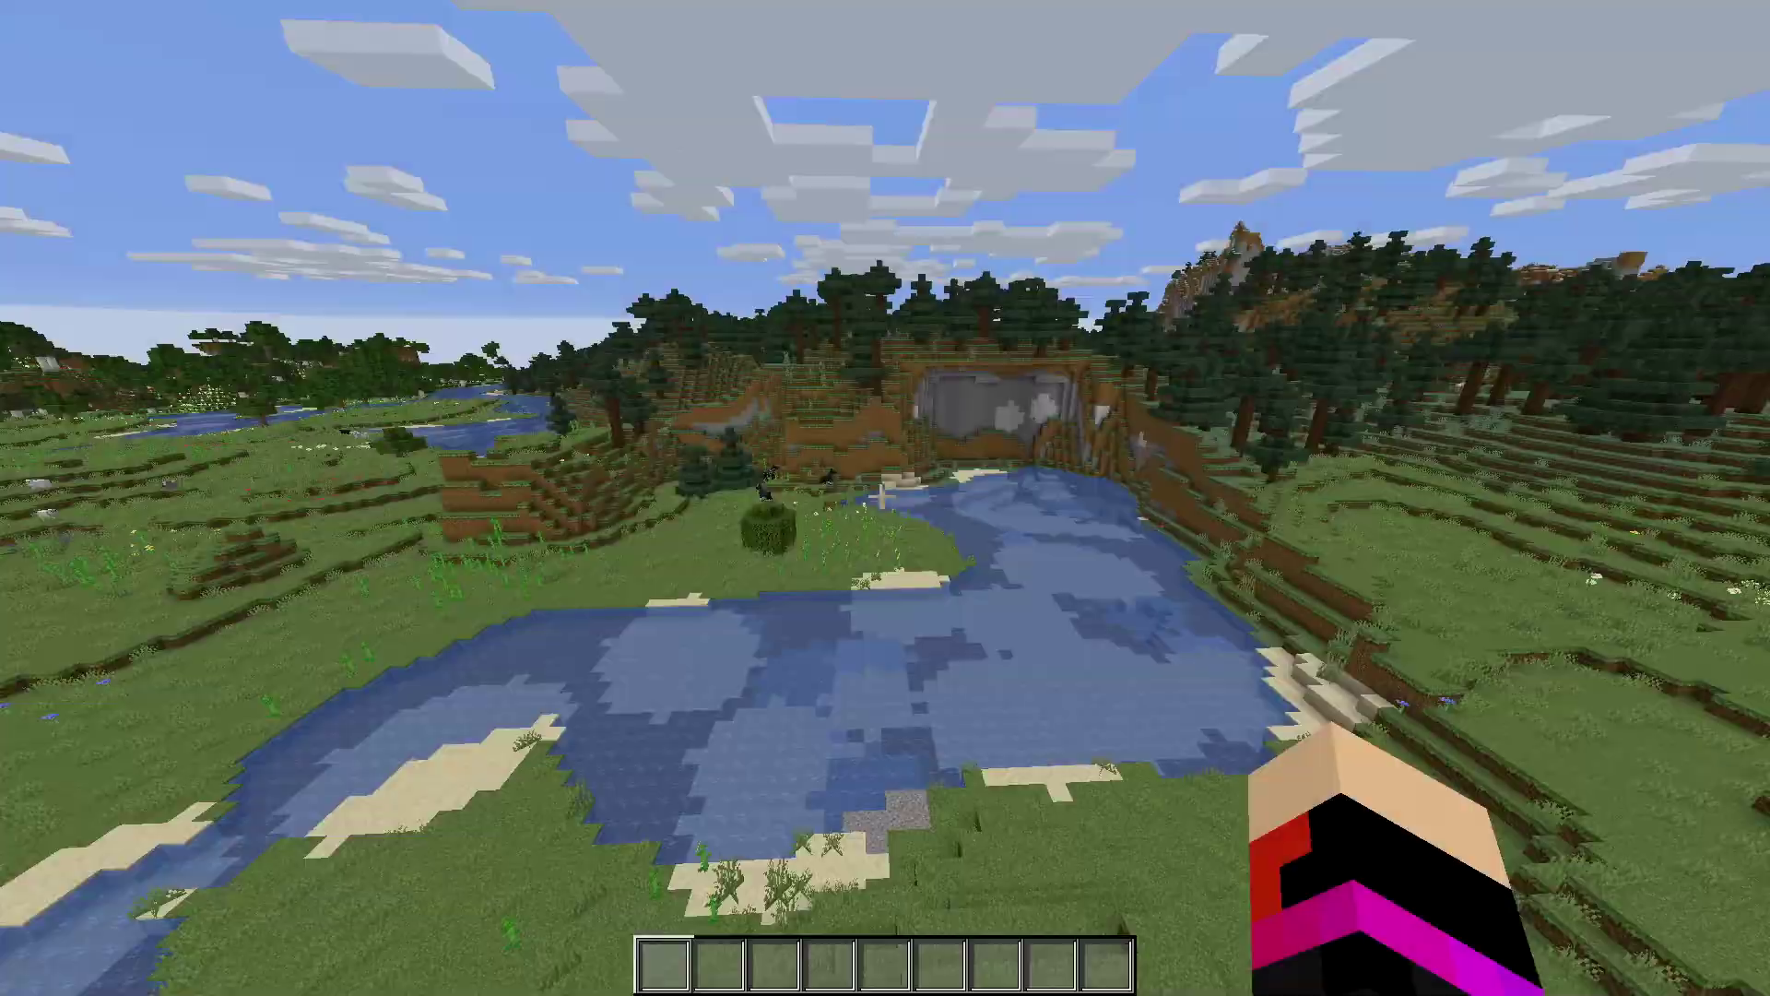
key(w)
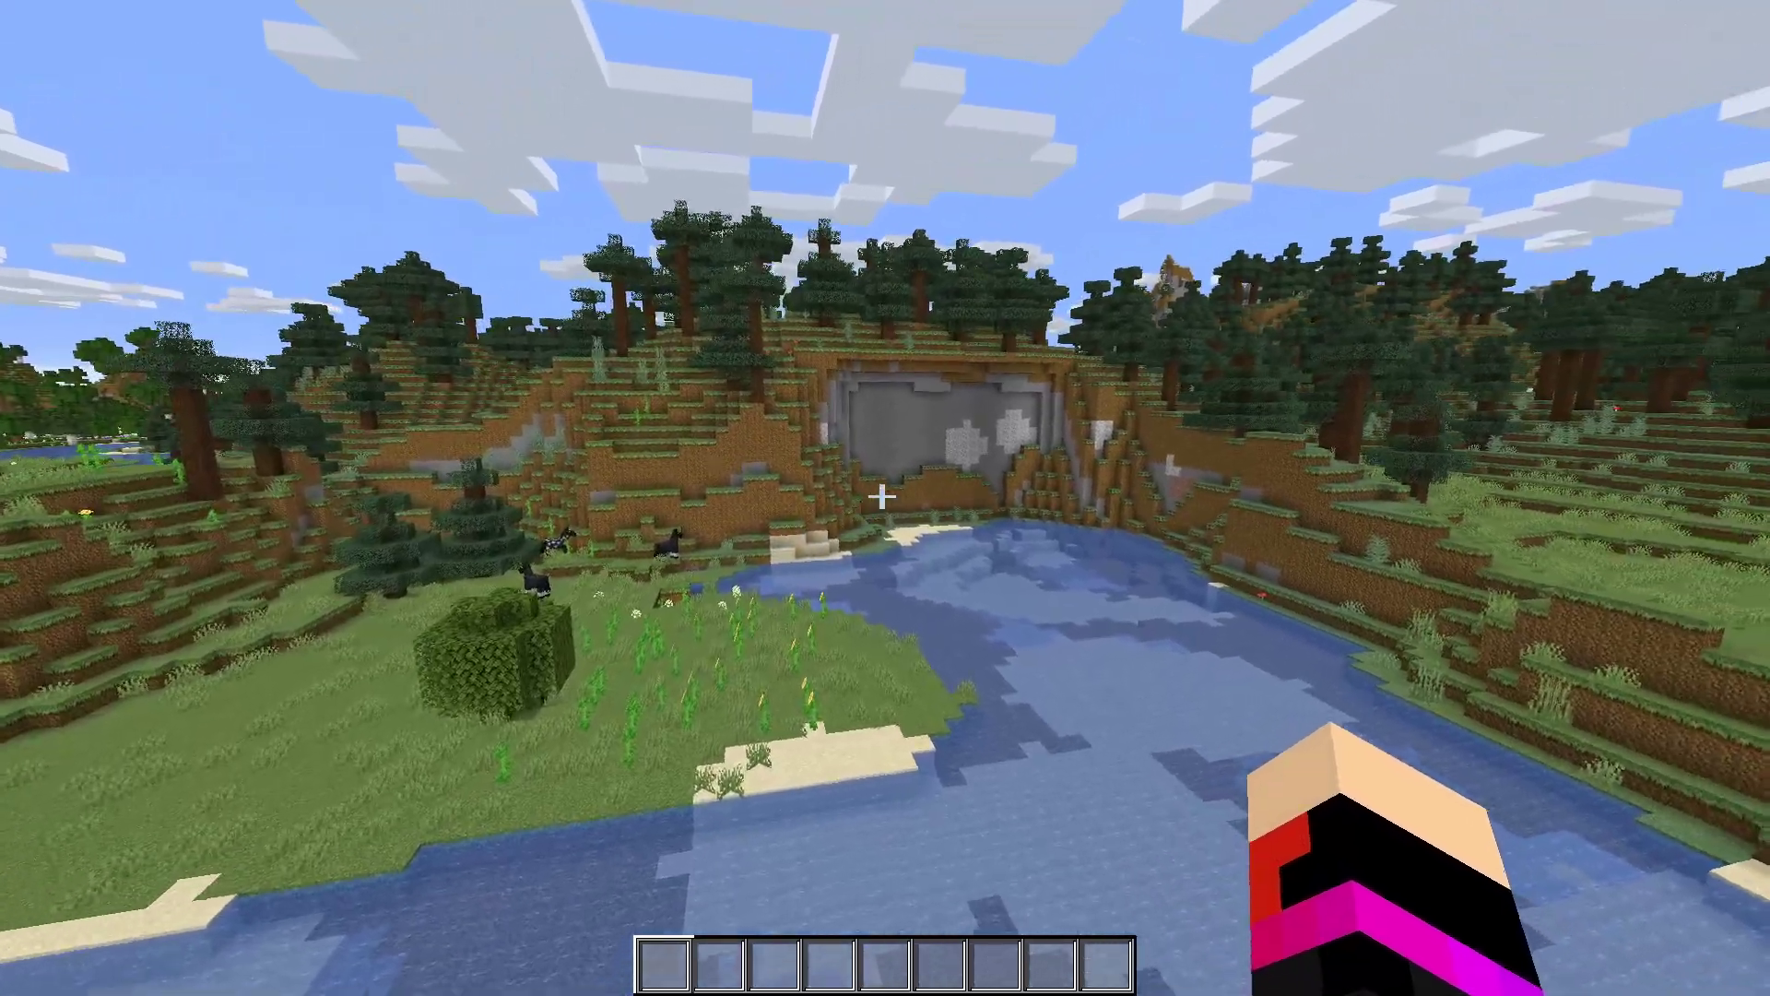
key(w)
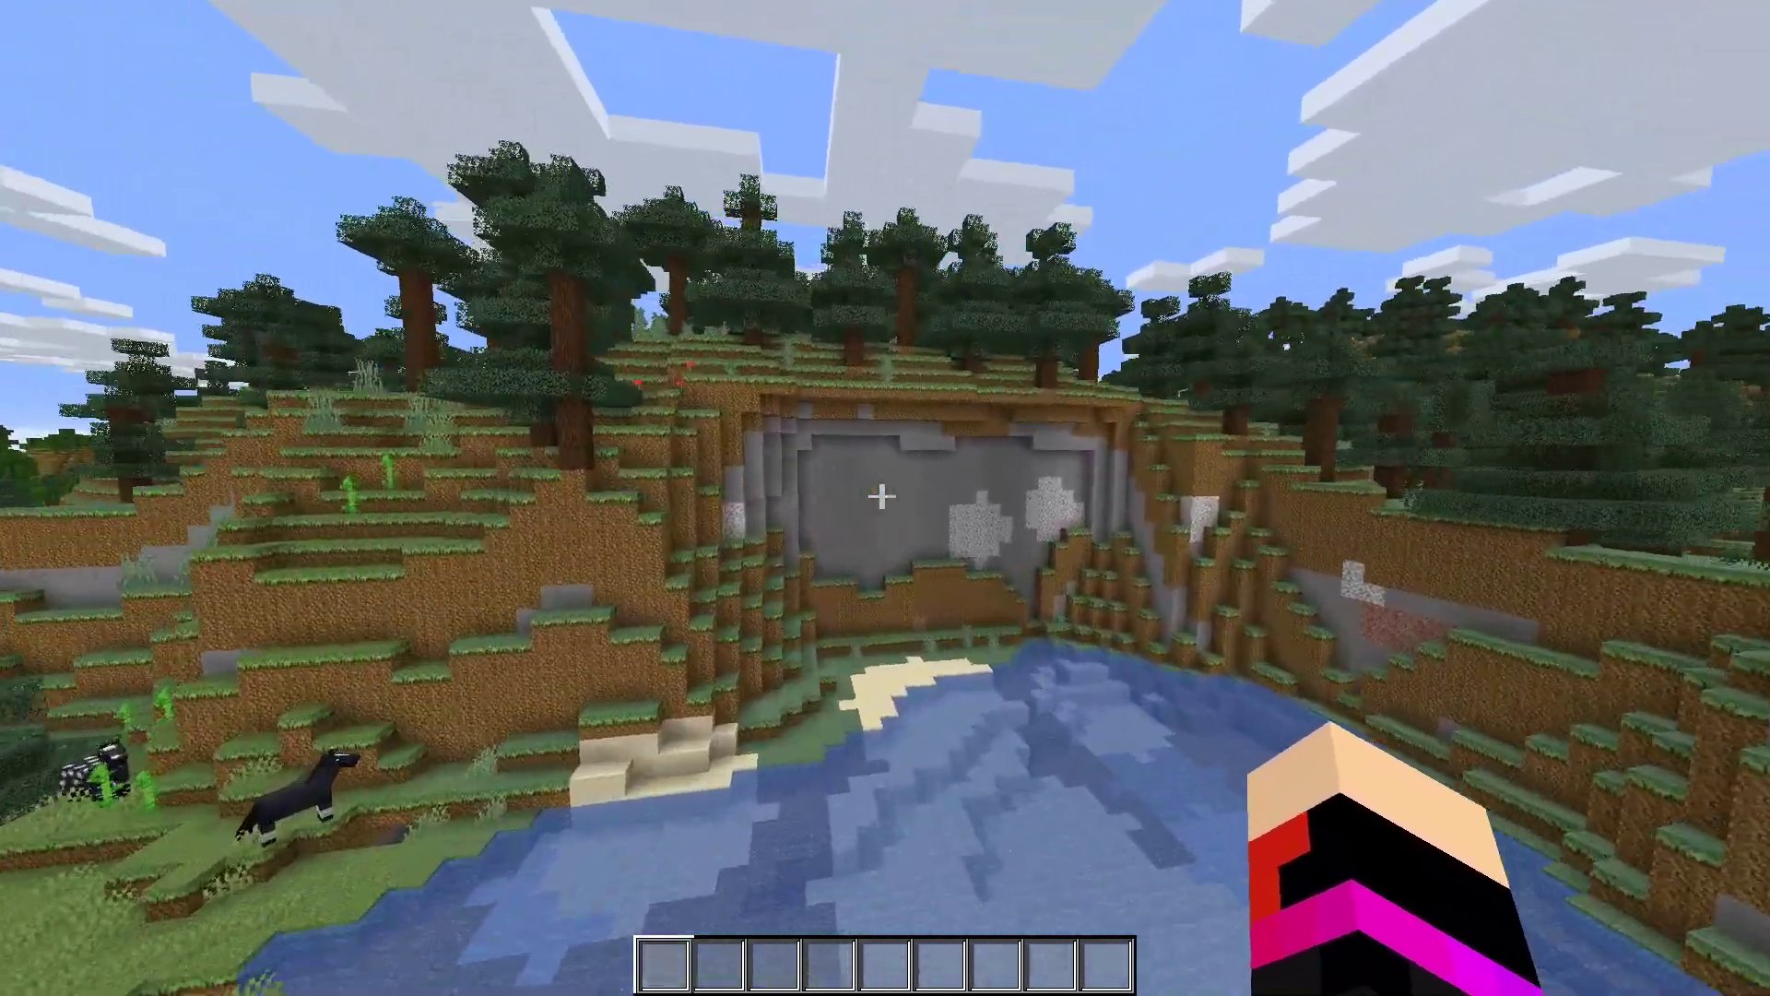
key(w)
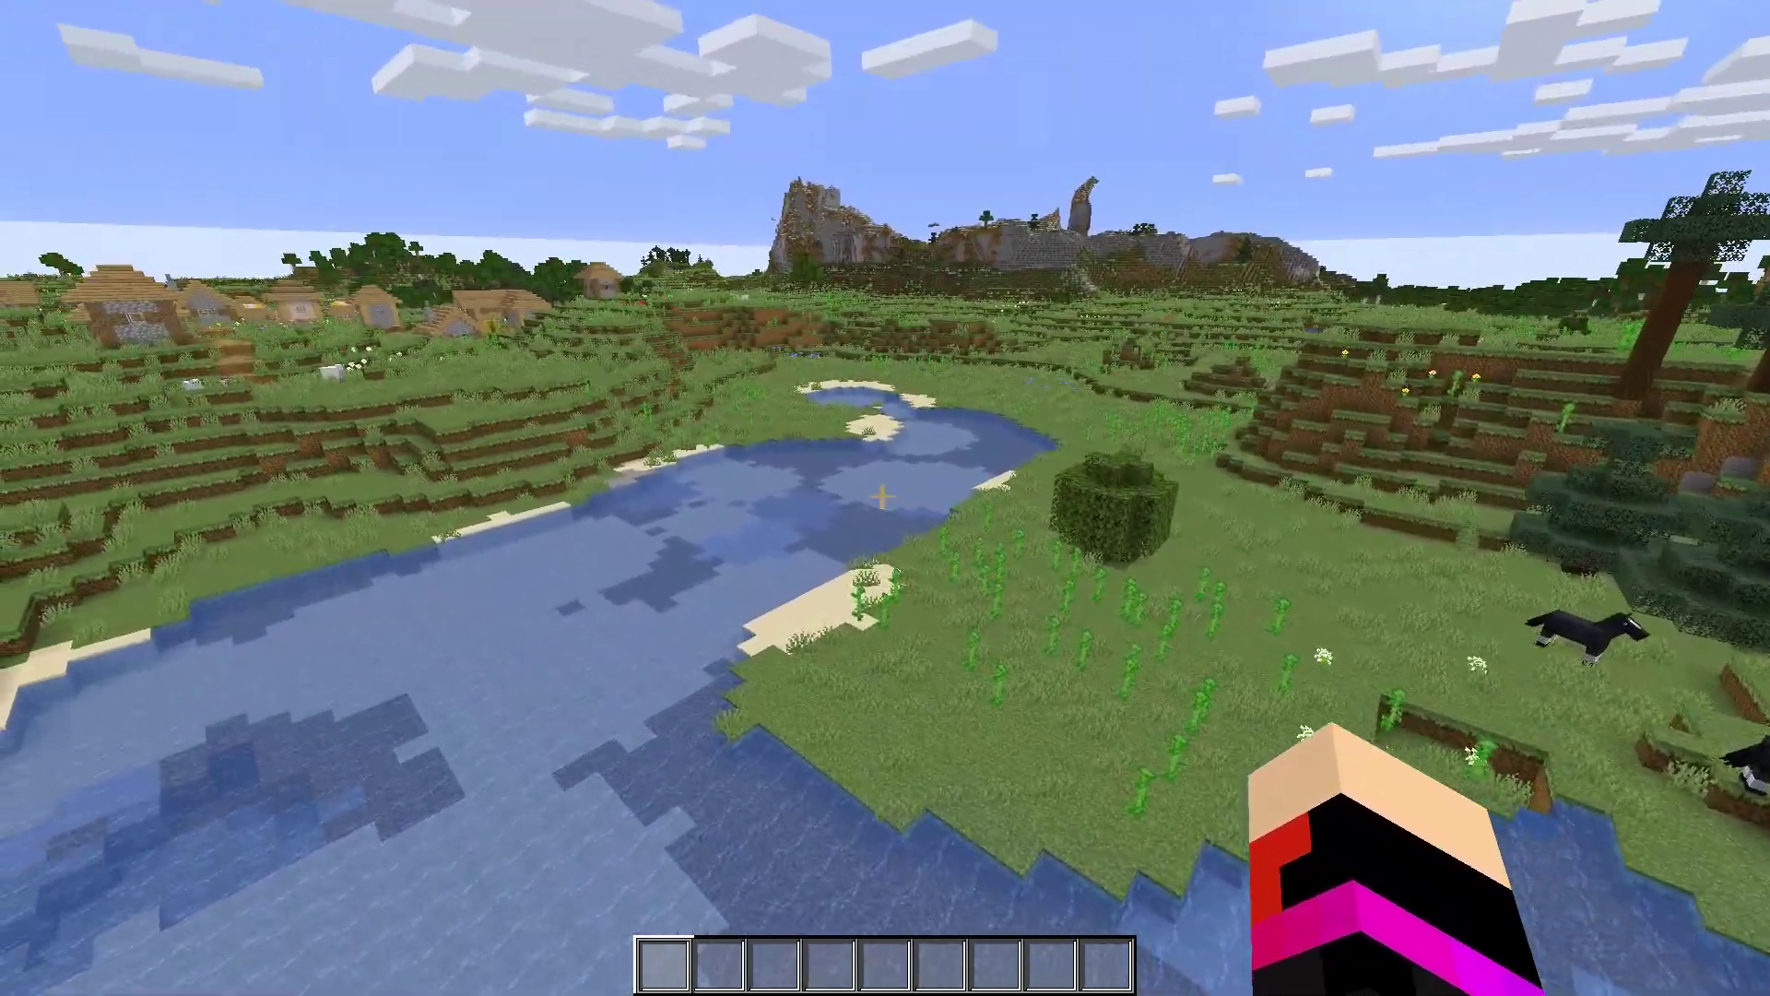
key(s)
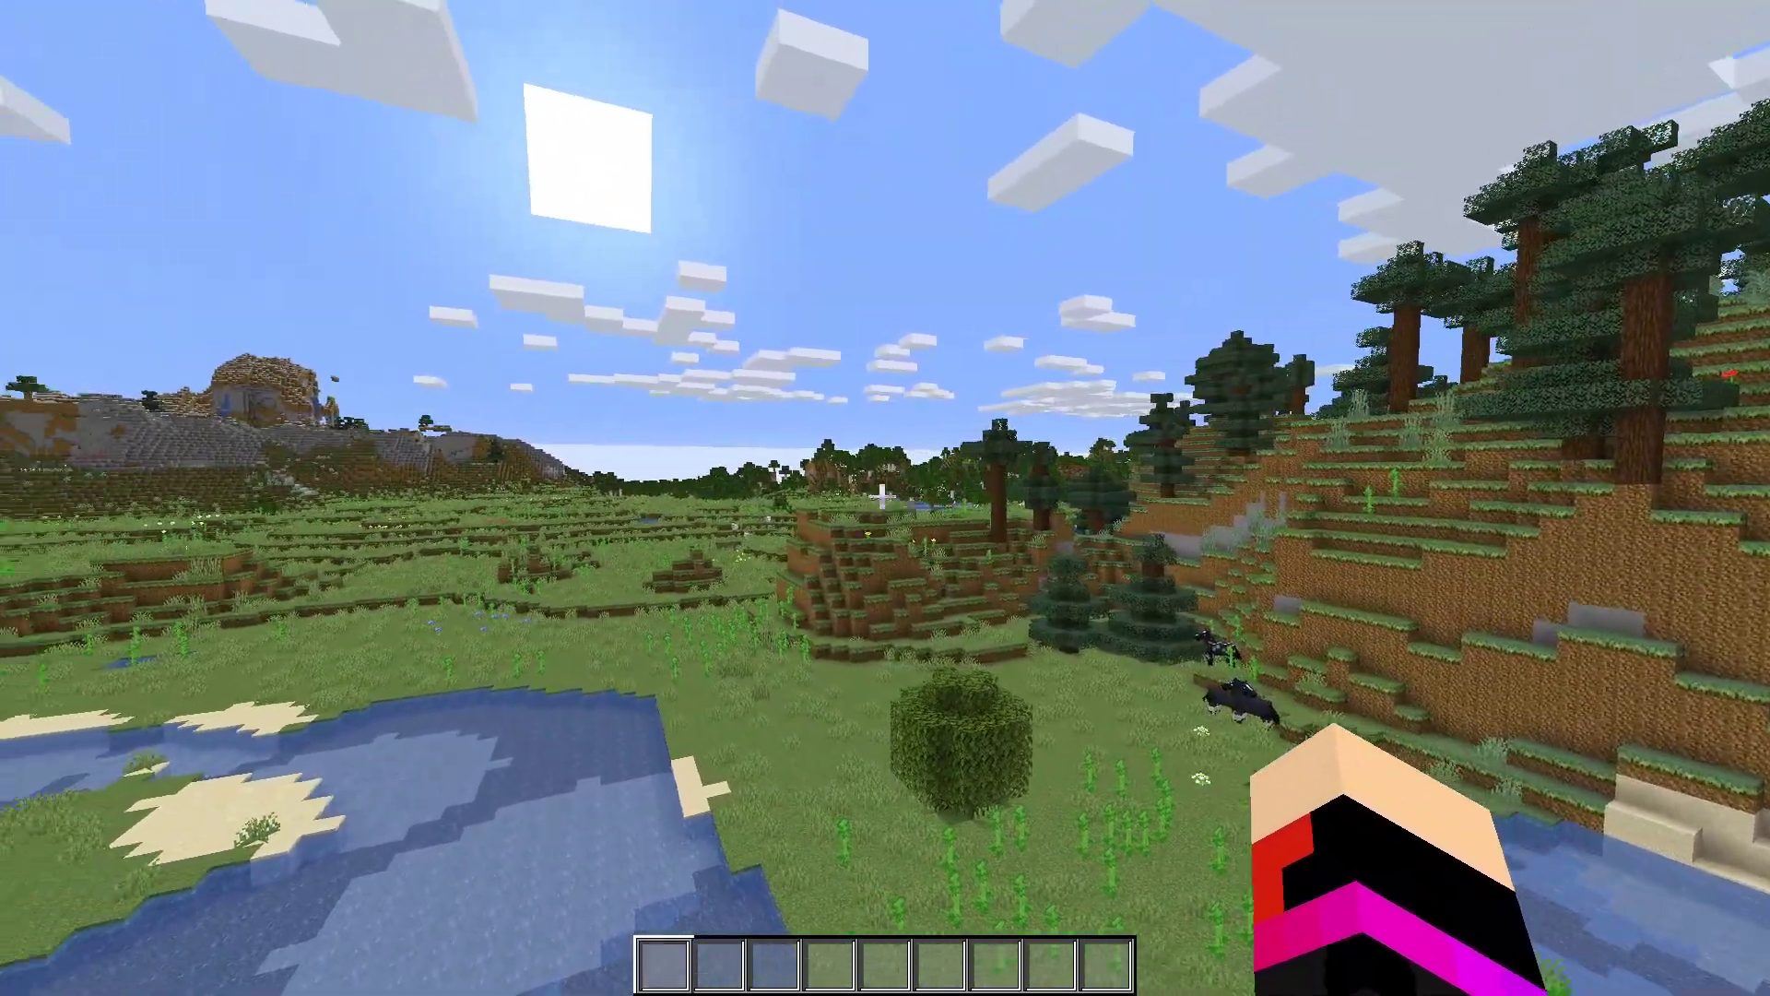
key(space)
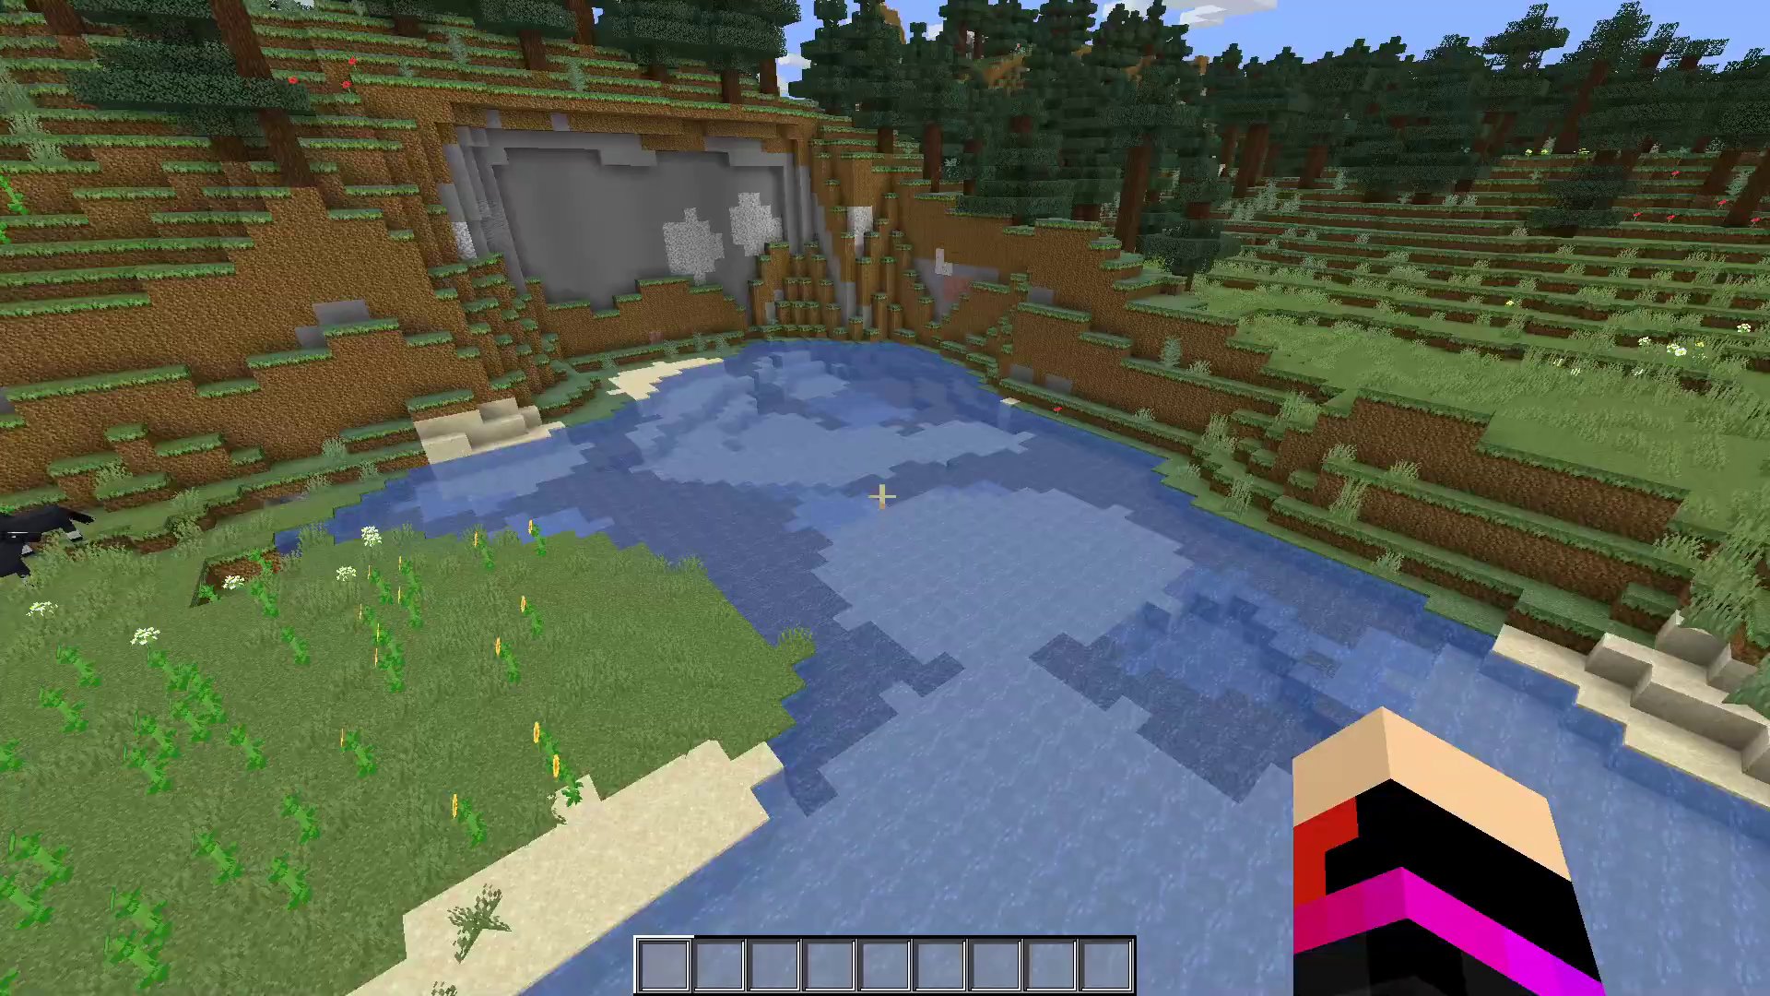
key(Escape)
Save and quit to the title screen, then select 'how to fix a corrupted world' in Singleplayer
click(947, 563)
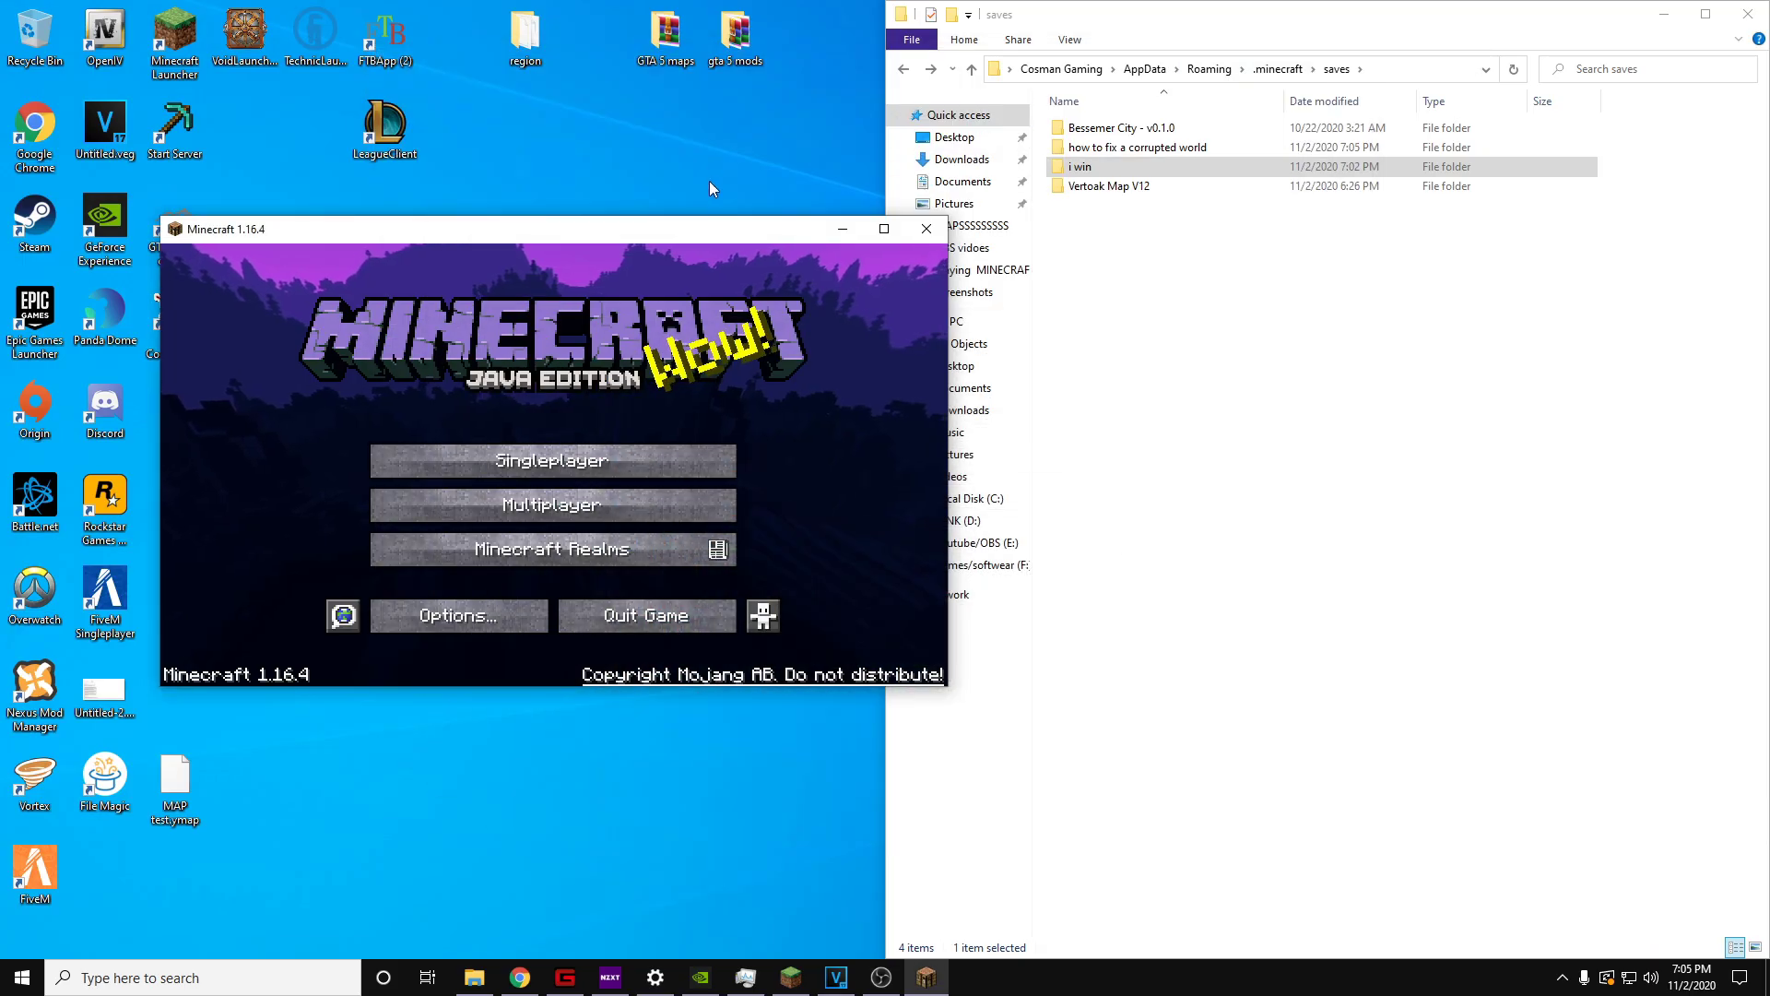
mouse_move(630, 226)
mouse_down()
mouse_move(537, 178)
mouse_move(545, 259)
mouse_move(629, 273)
mouse_up()
click(1253, 249)
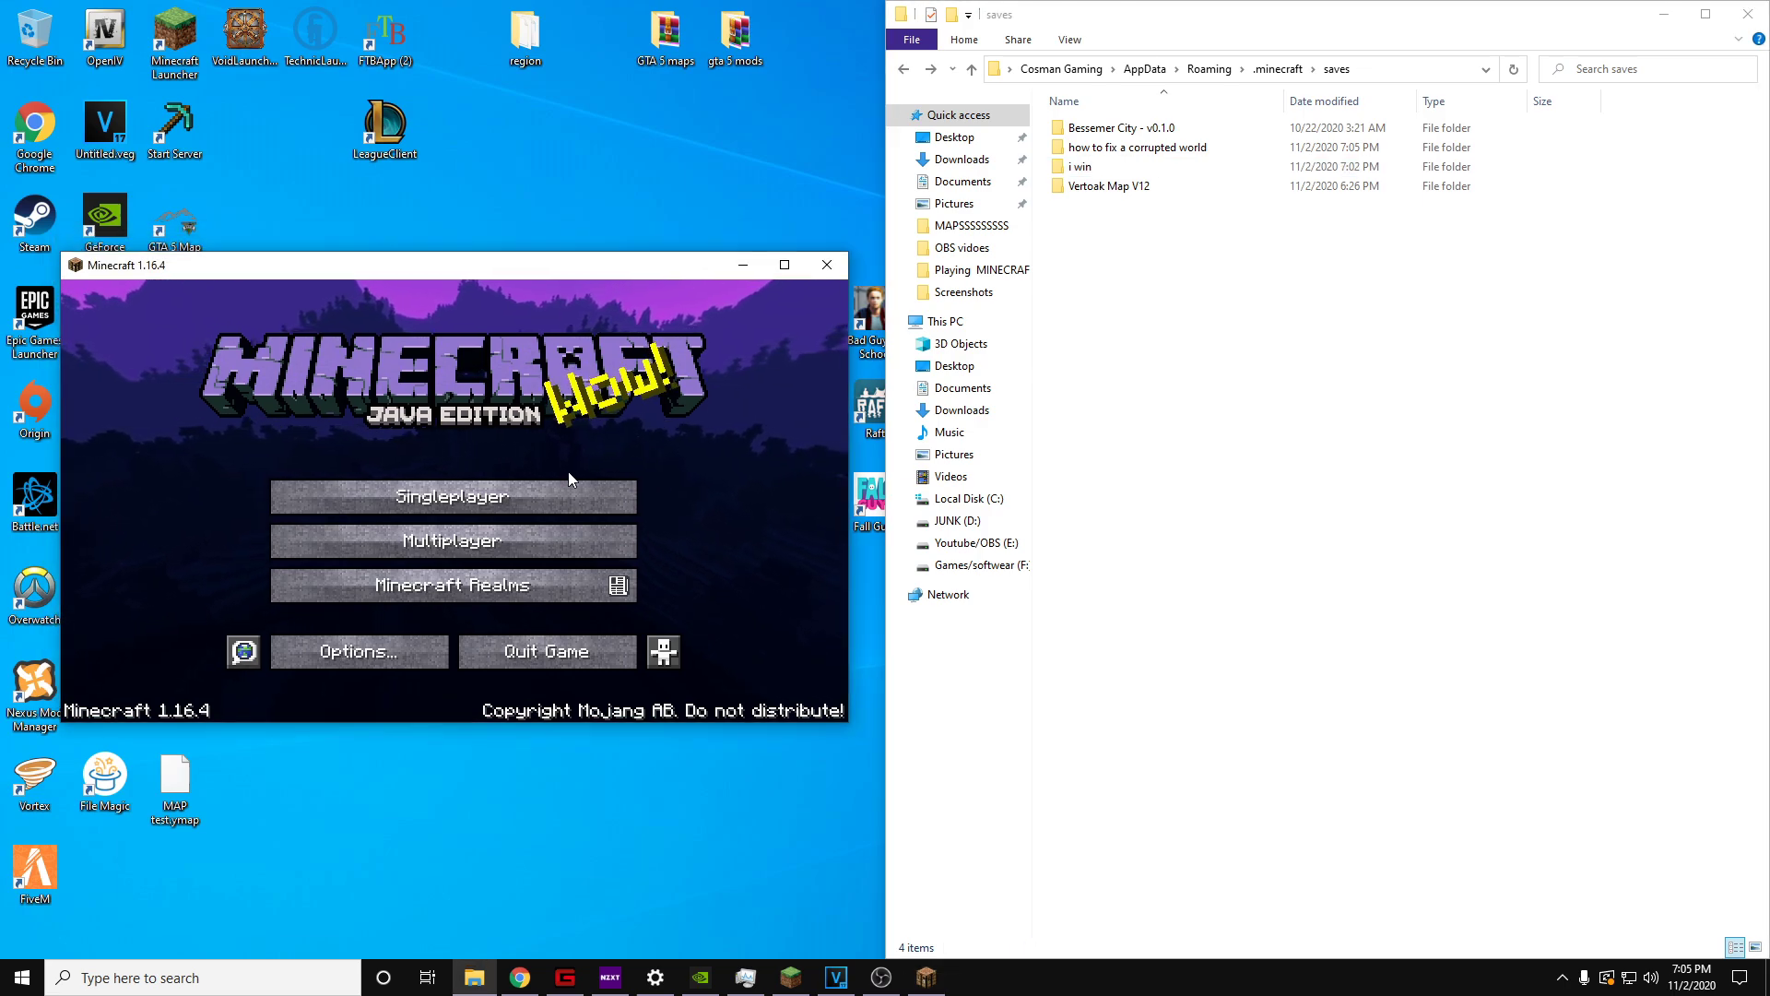
click(552, 496)
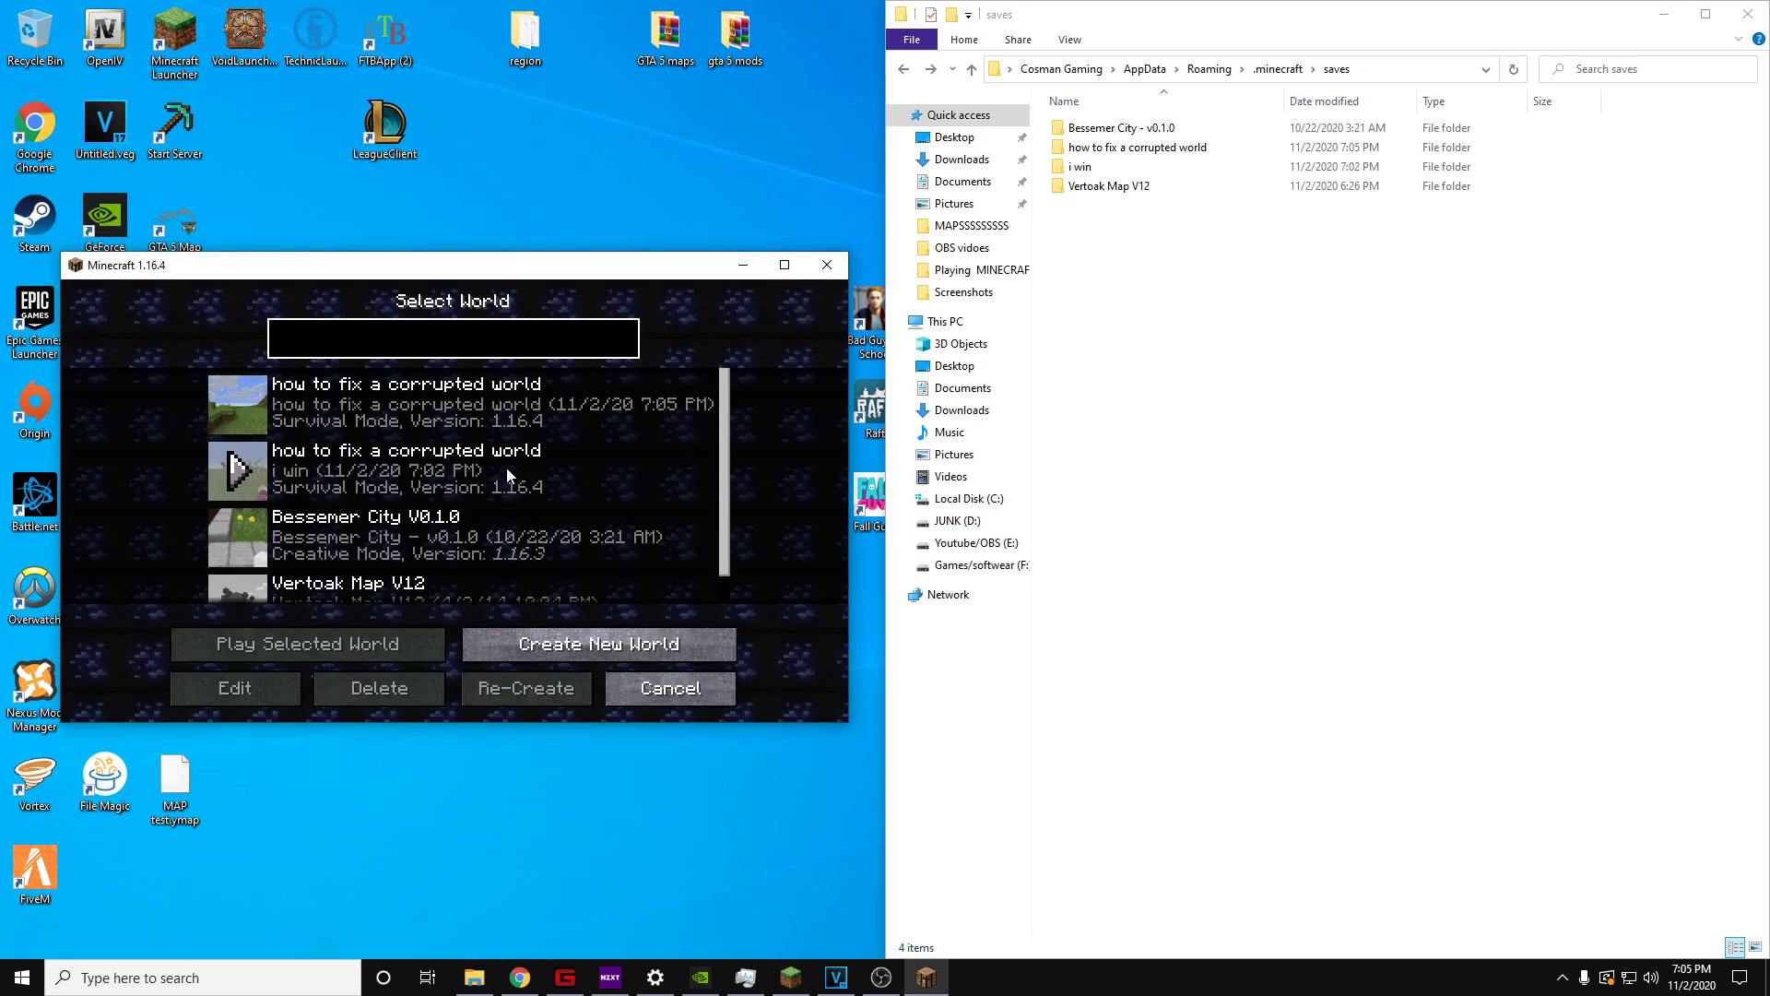
click(1127, 149)
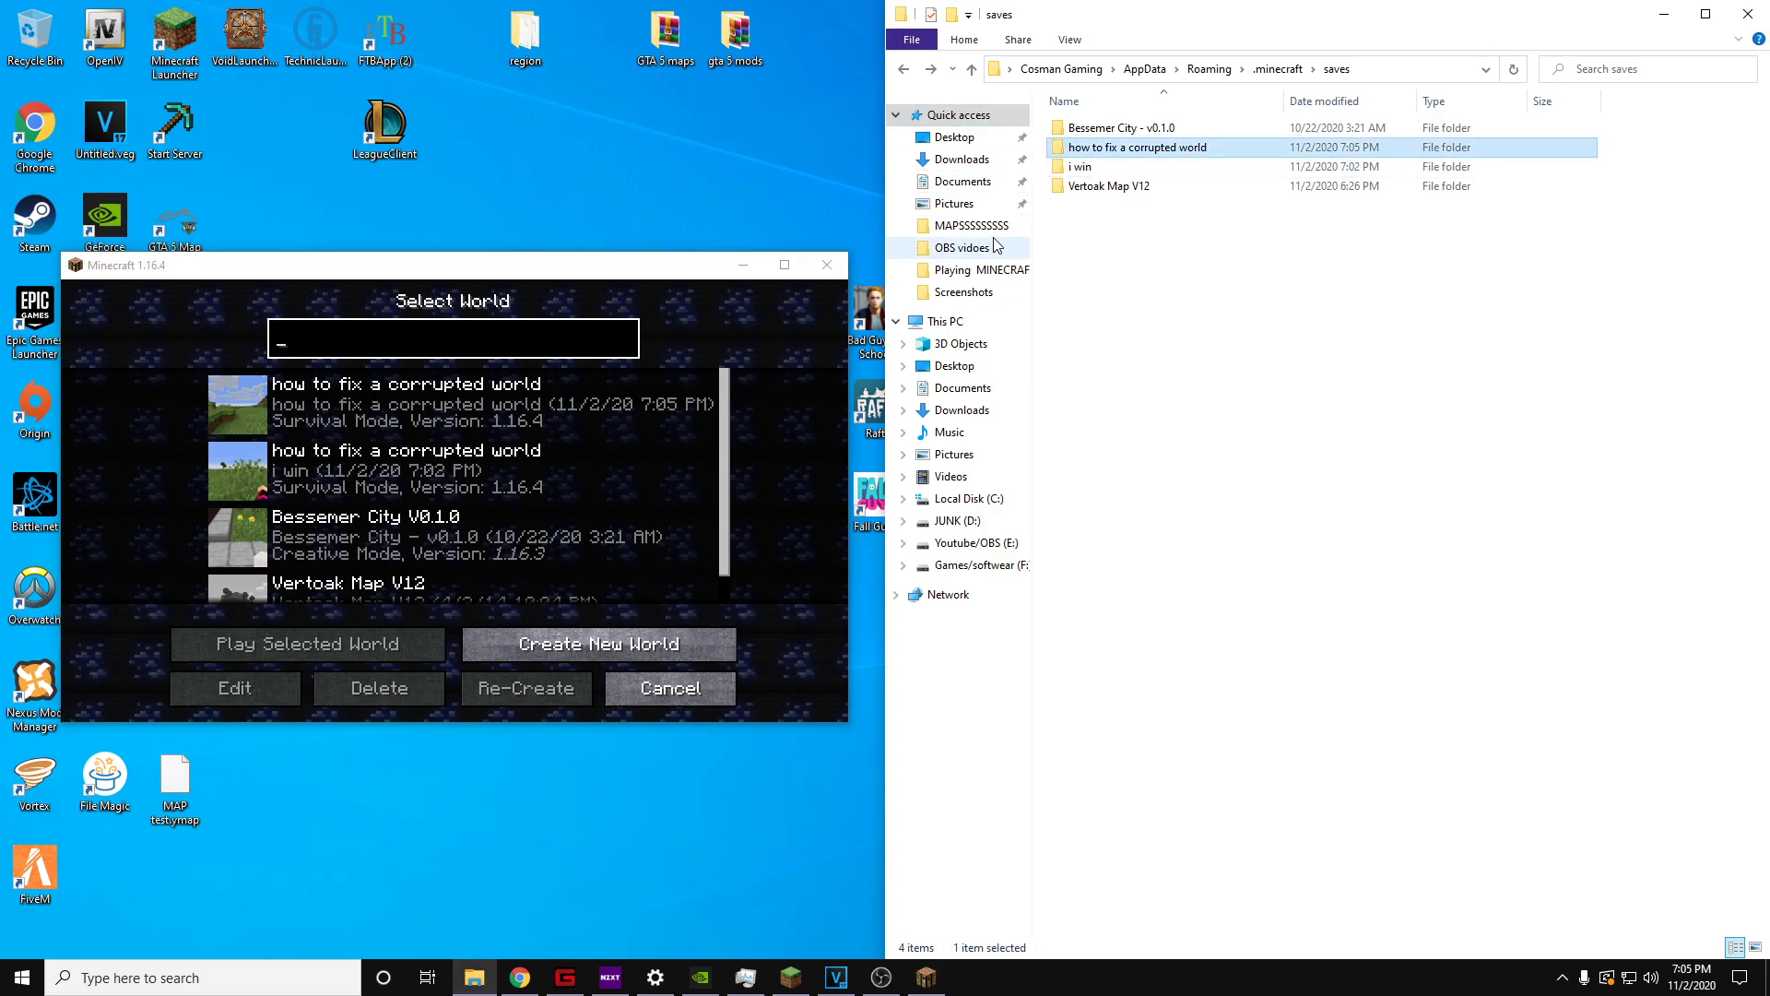
mouse_move(1093, 155)
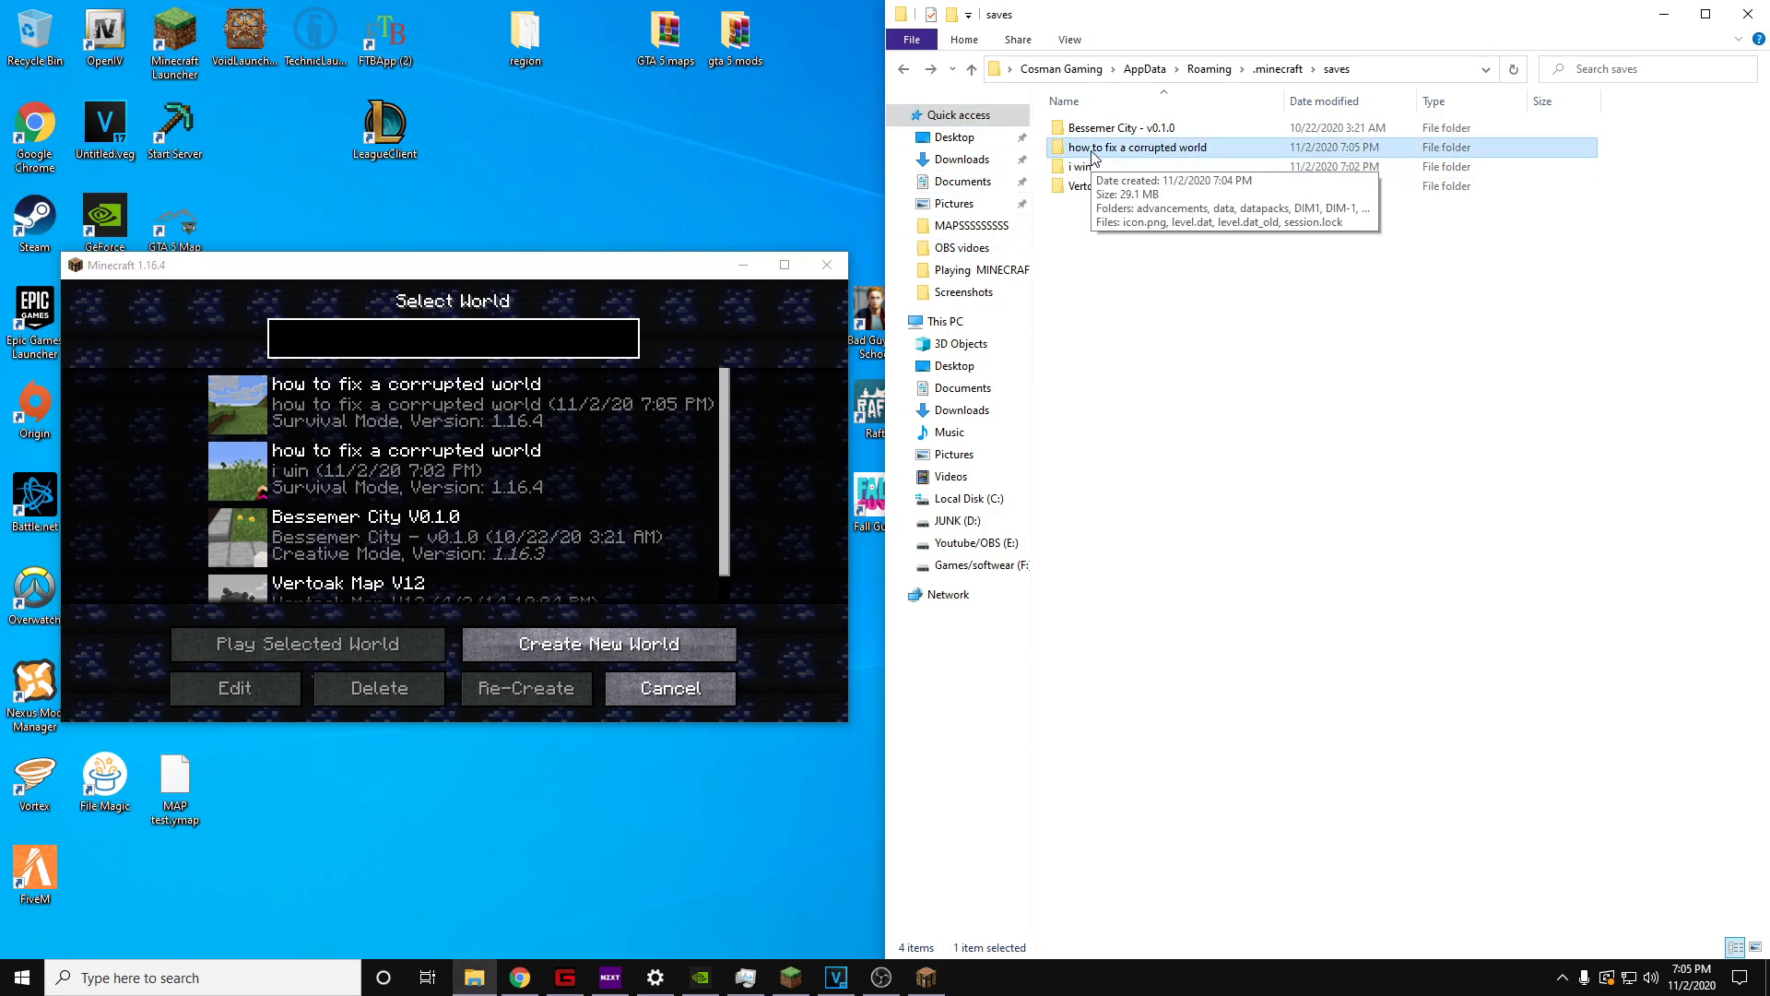
Move the 'i win' world folder out of saves onto the desktop
click(1086, 168)
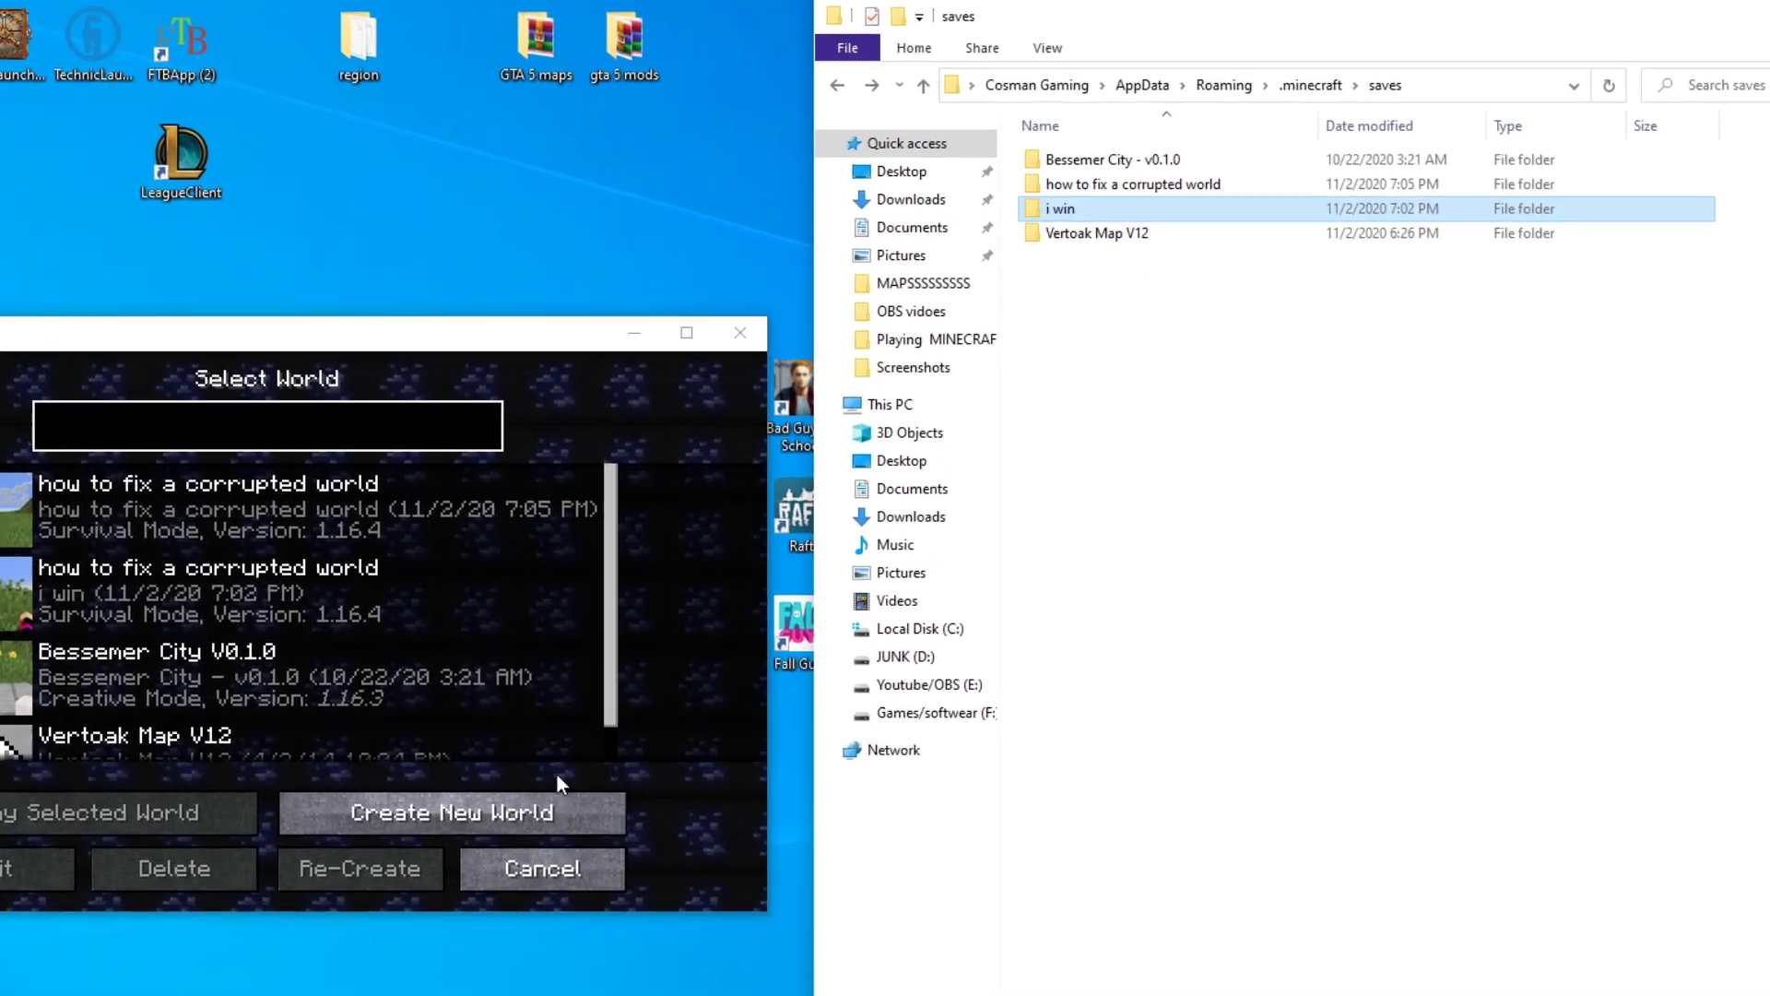
click(543, 869)
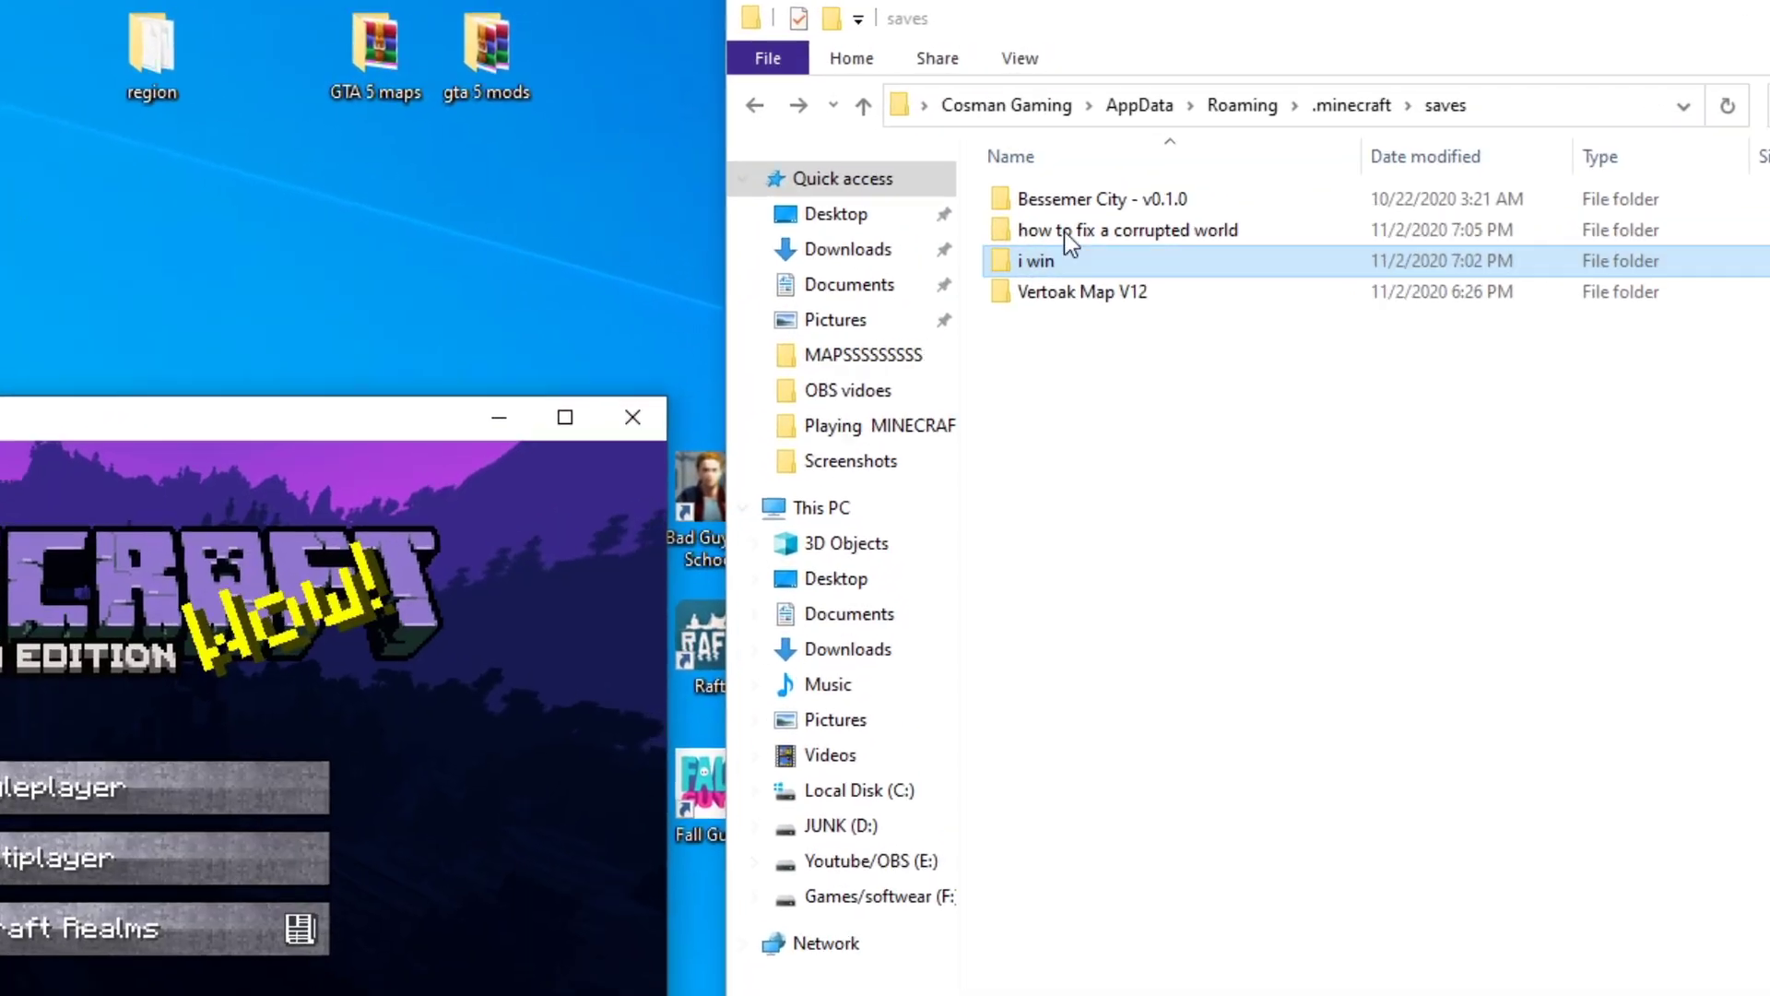
drag(1054, 208, 622, 223)
drag(424, 307, 285, 309)
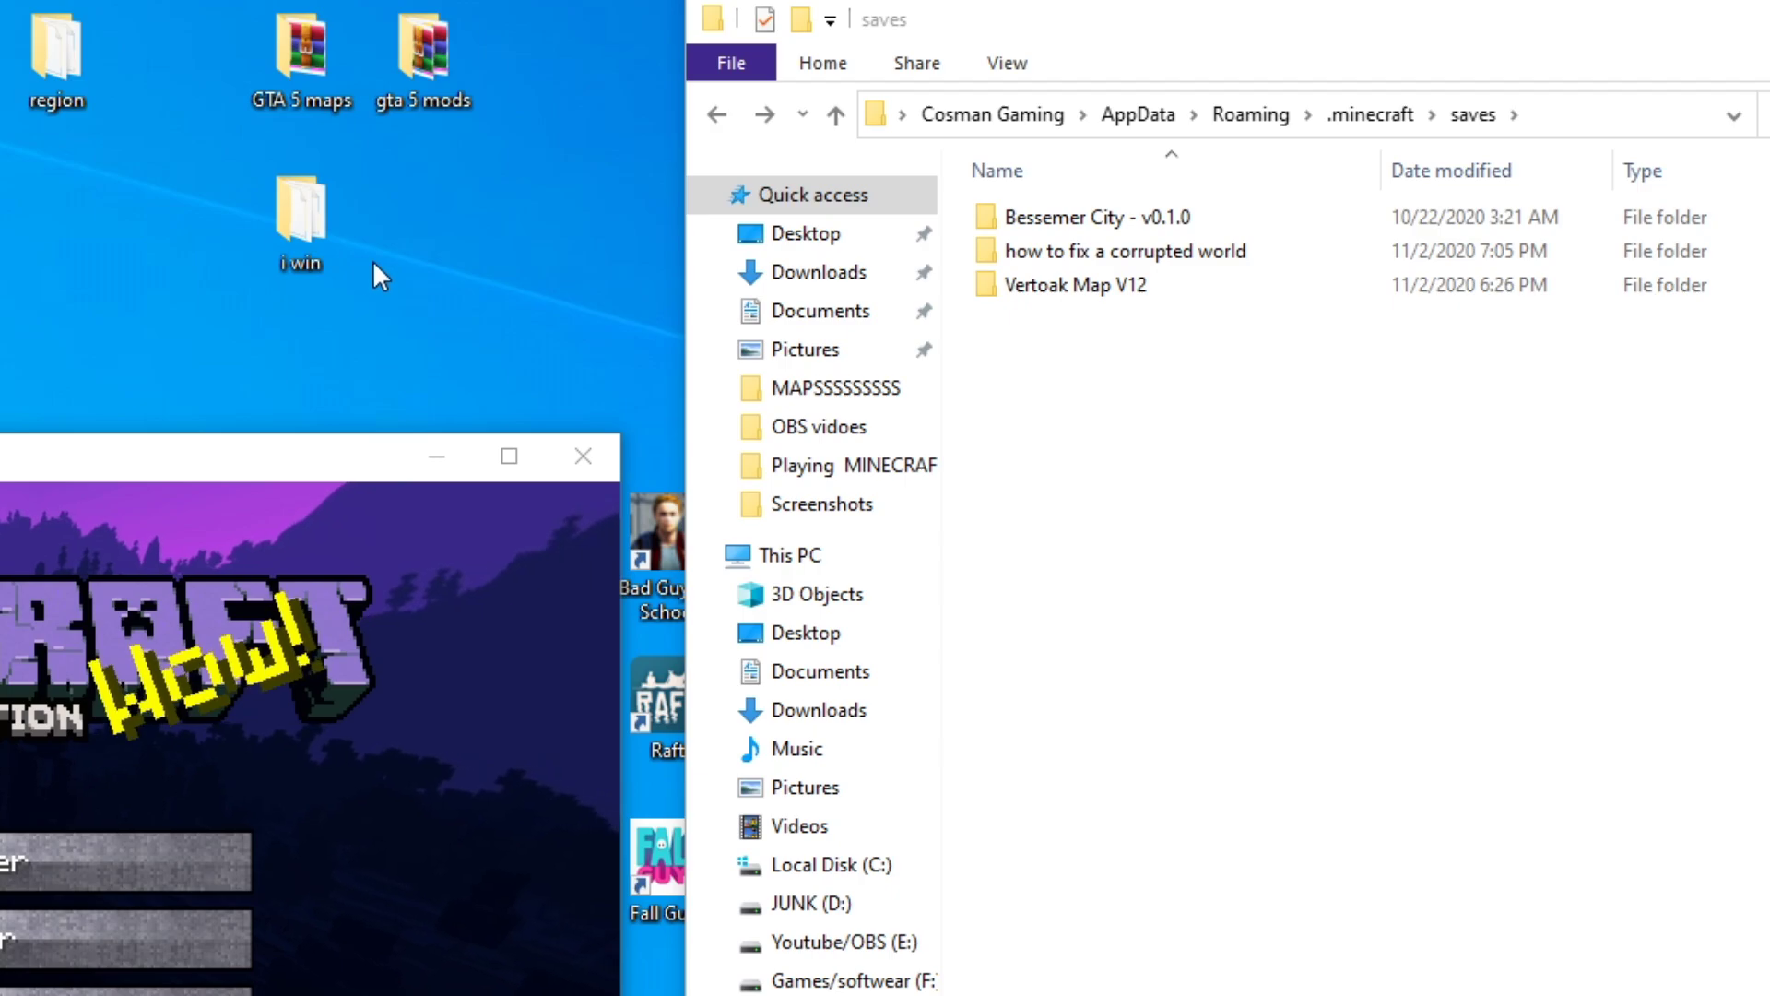
Delete the region folder inside 'how to fix a corrupted world'
double_click(980, 261)
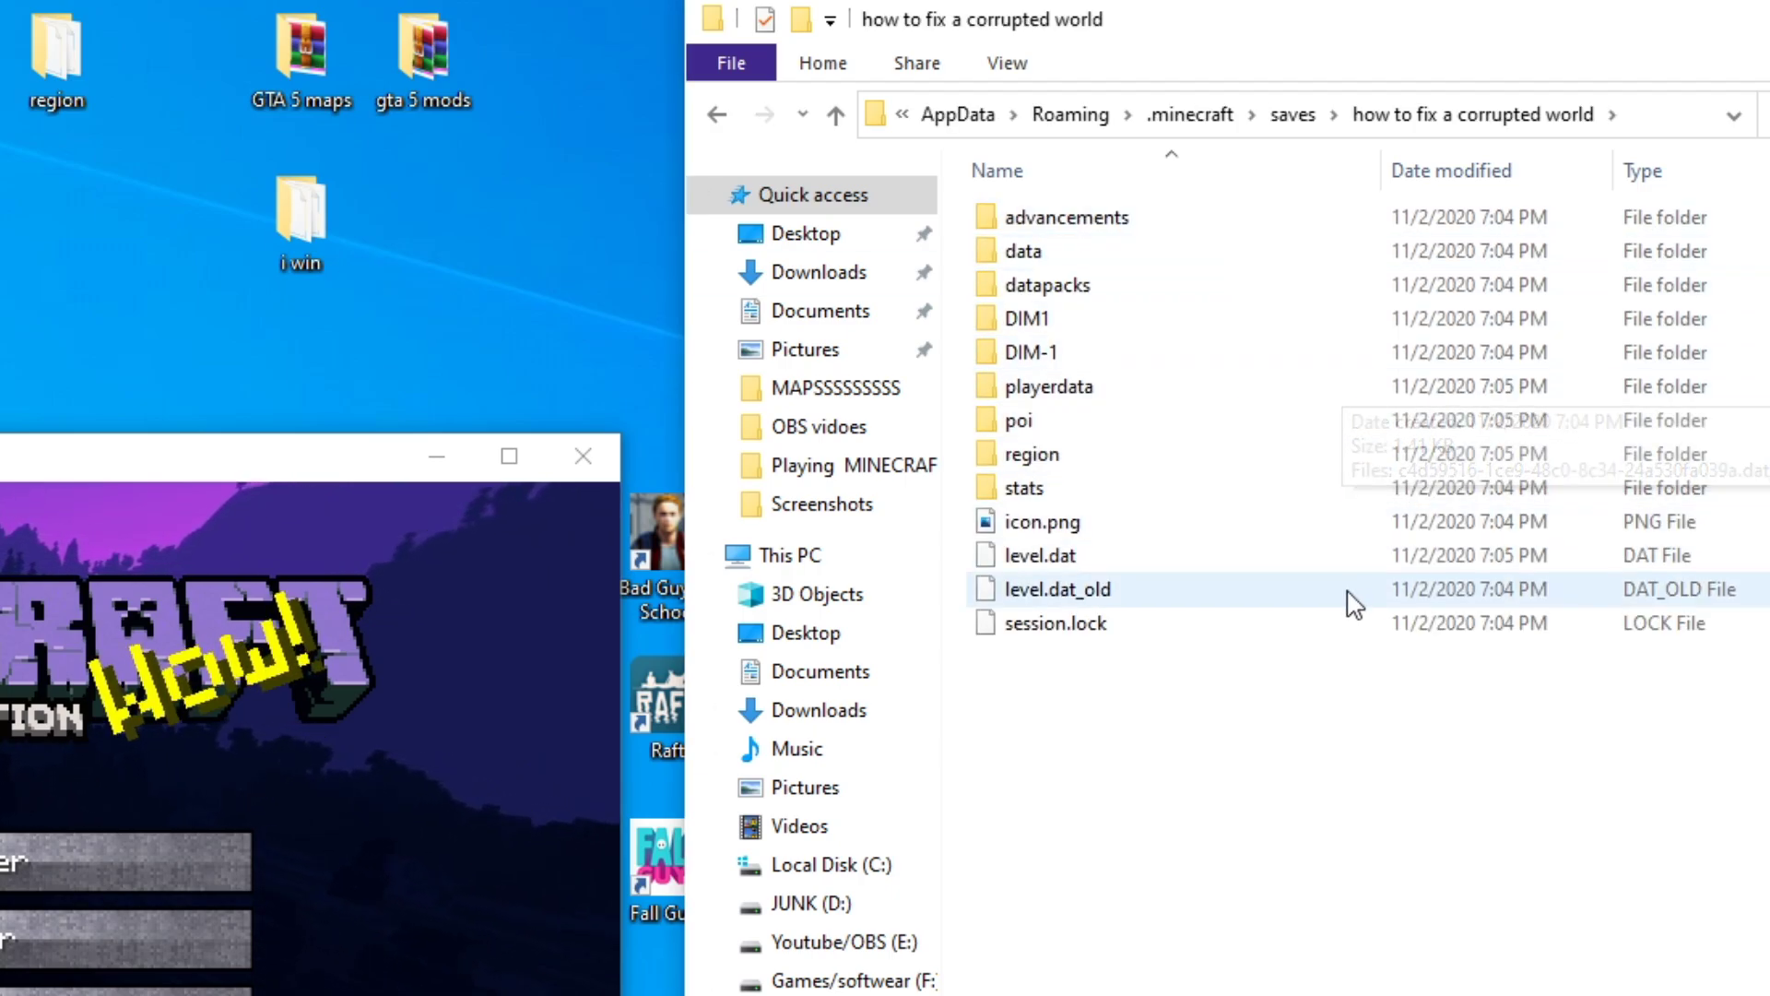
click(1053, 461)
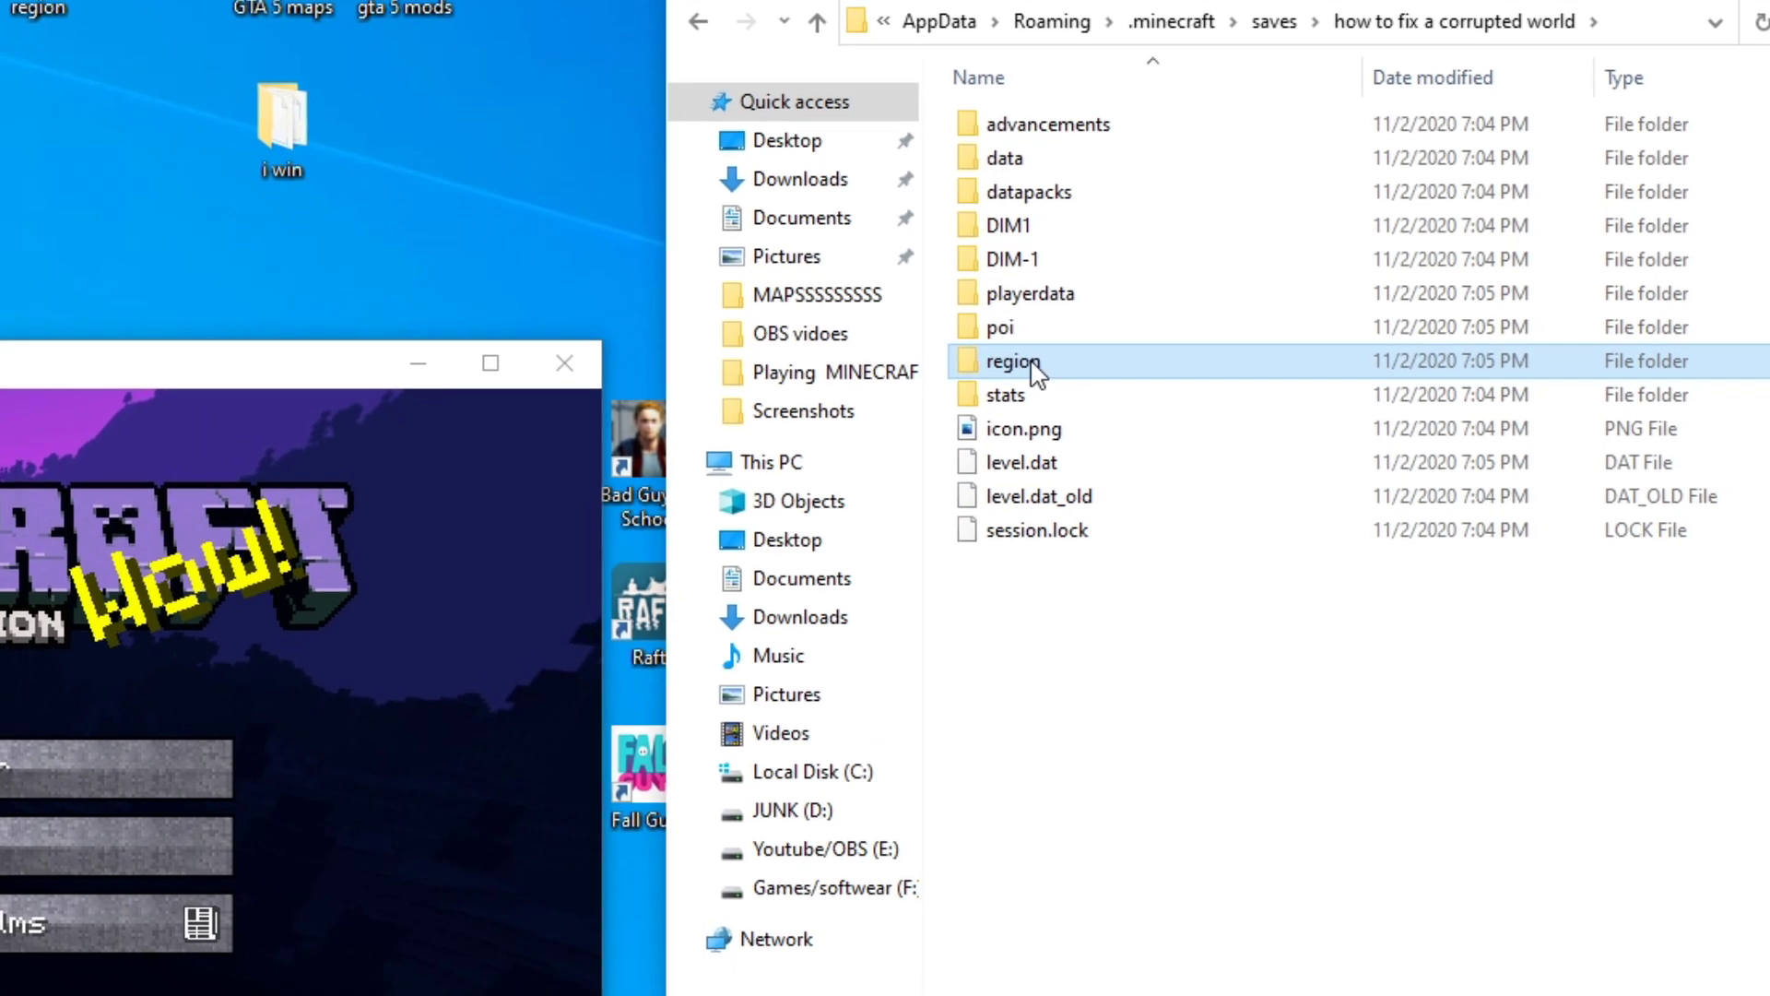
right_click(1050, 460)
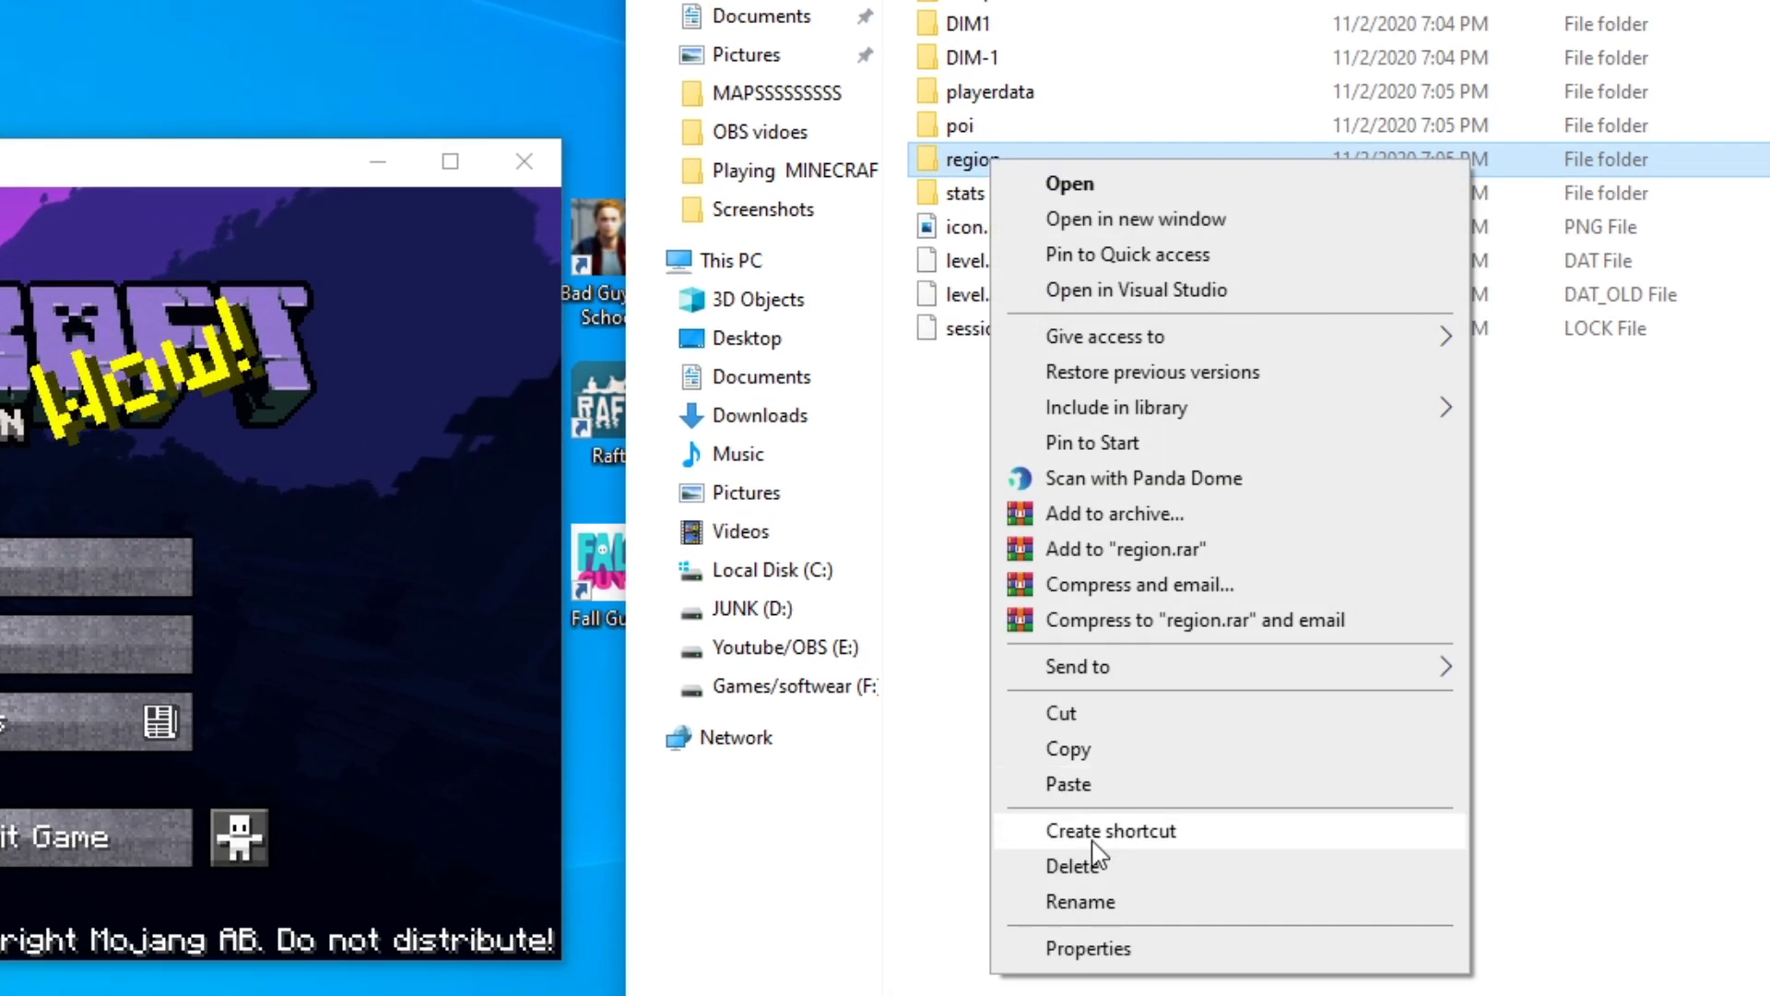
click(1090, 868)
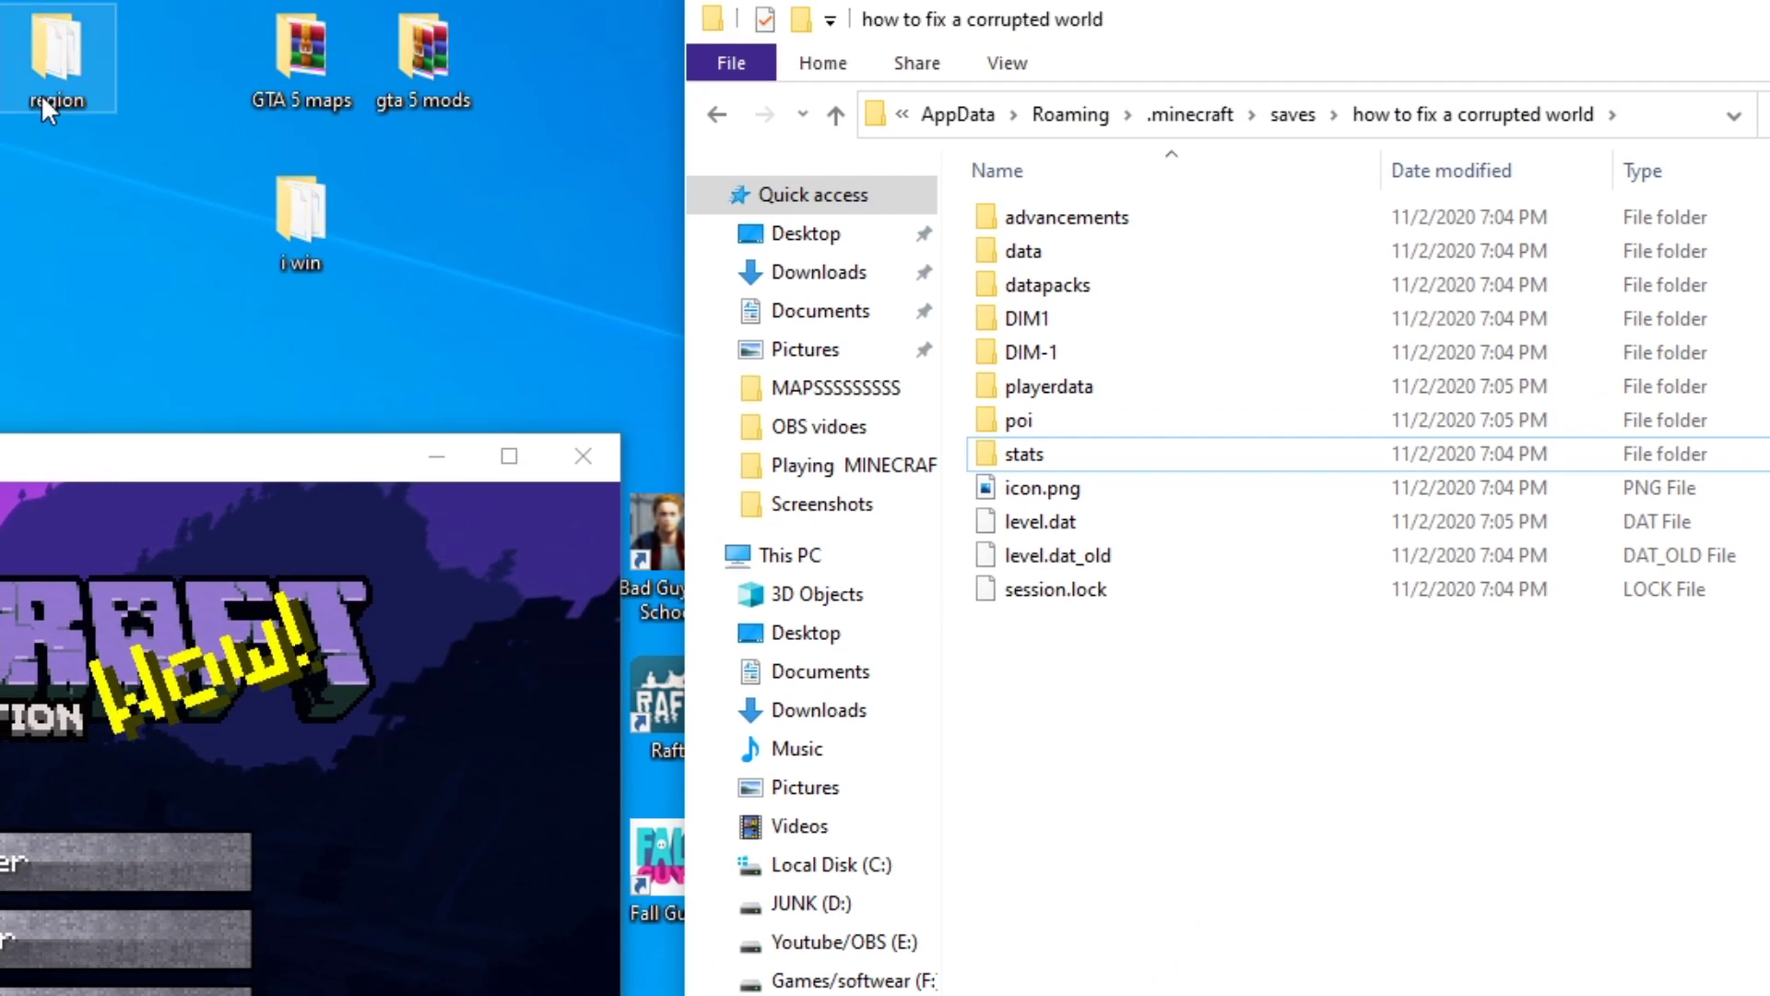
Move the old region folder from the desktop into the new world folder
drag(47, 60, 102, 134)
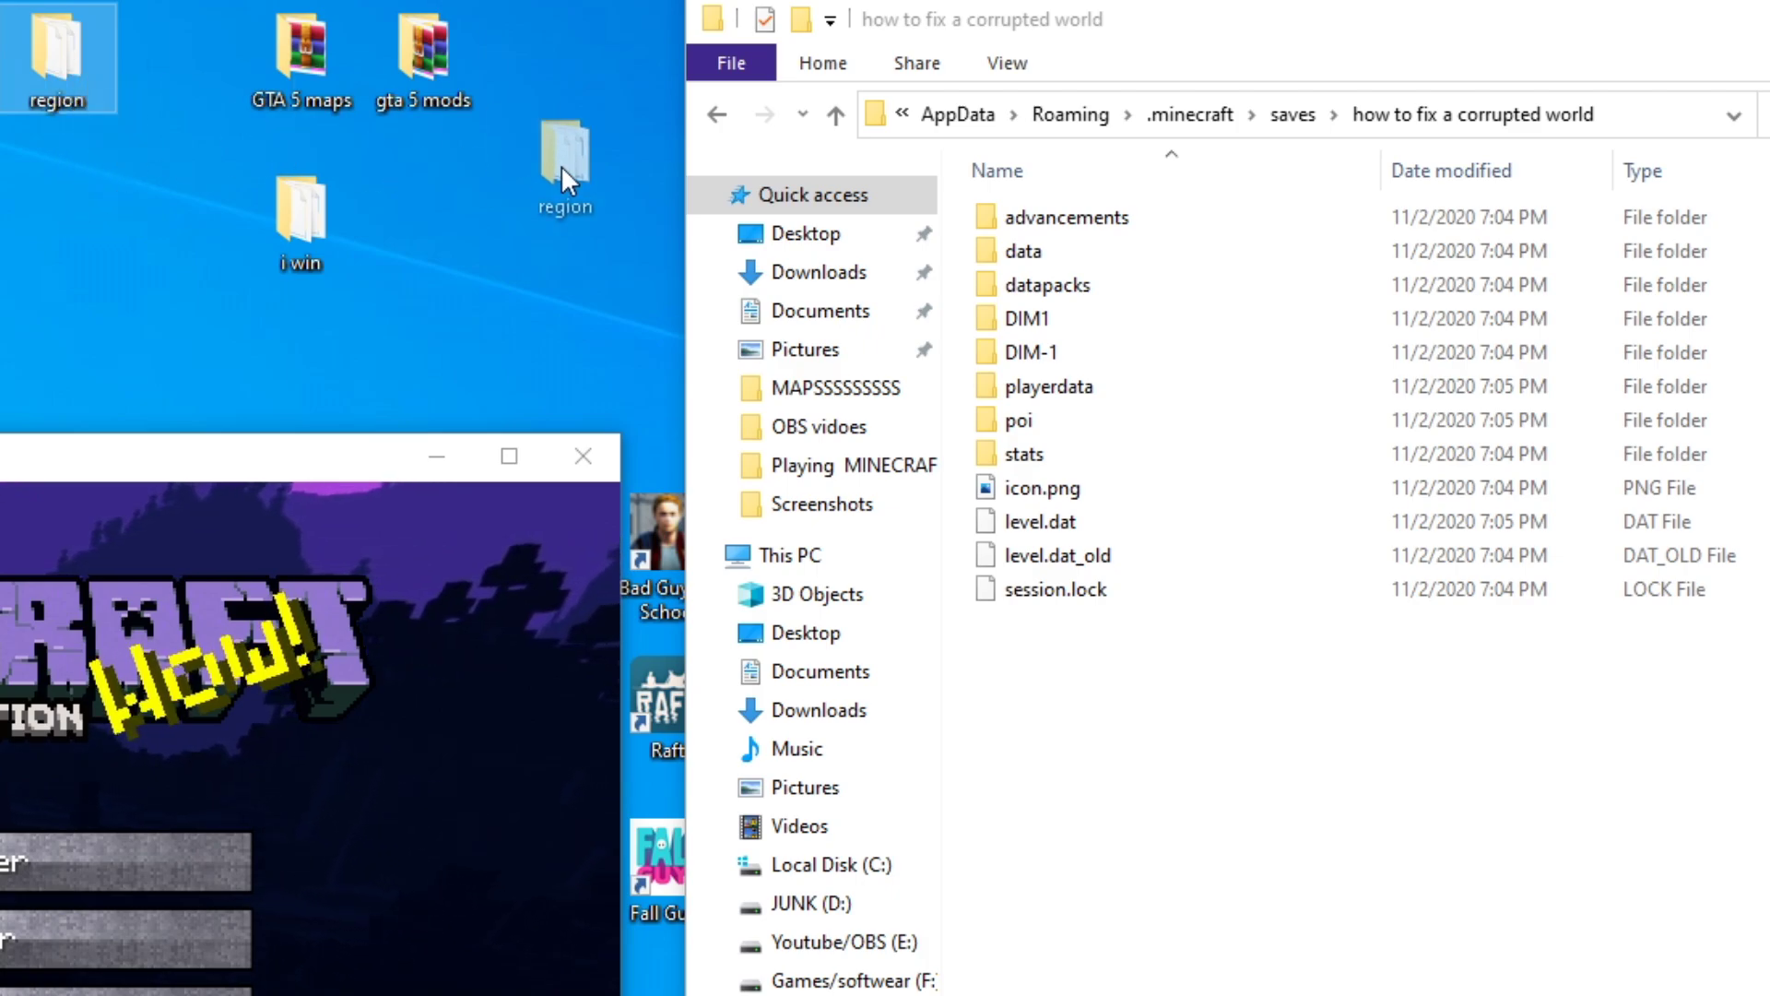
mouse_move(102, 135)
mouse_down()
mouse_move(1207, 707)
mouse_move(1198, 871)
mouse_up()
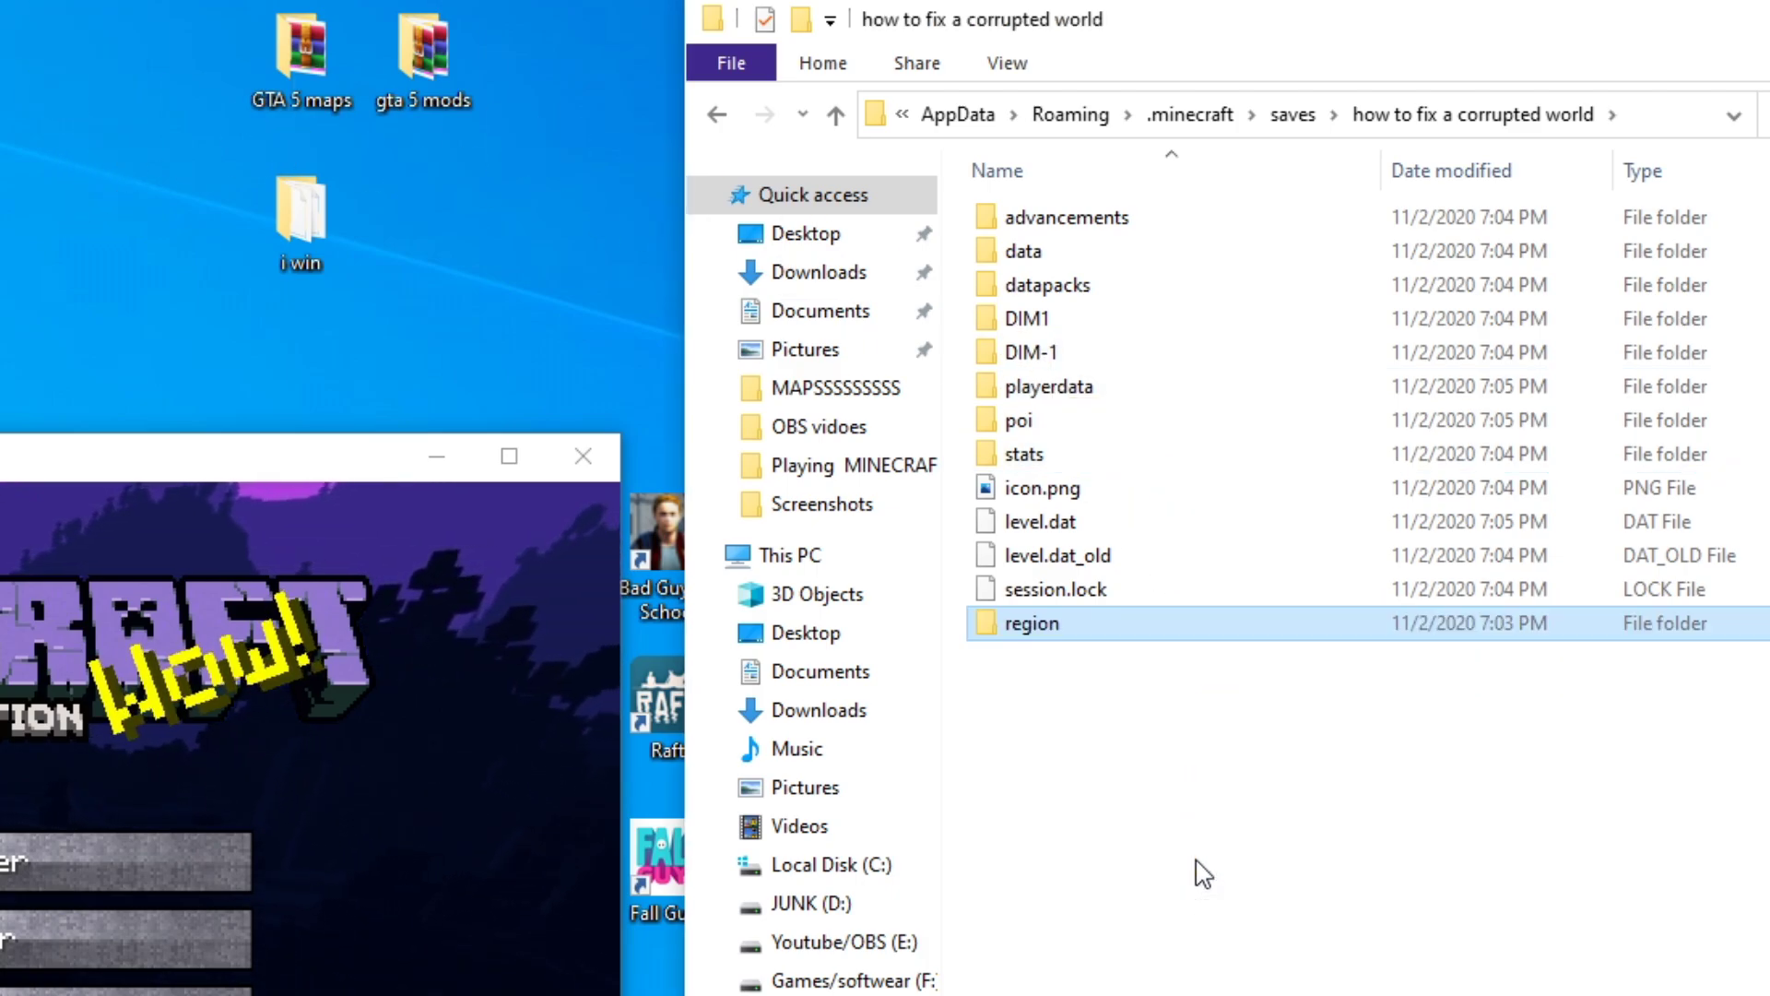
click(1107, 857)
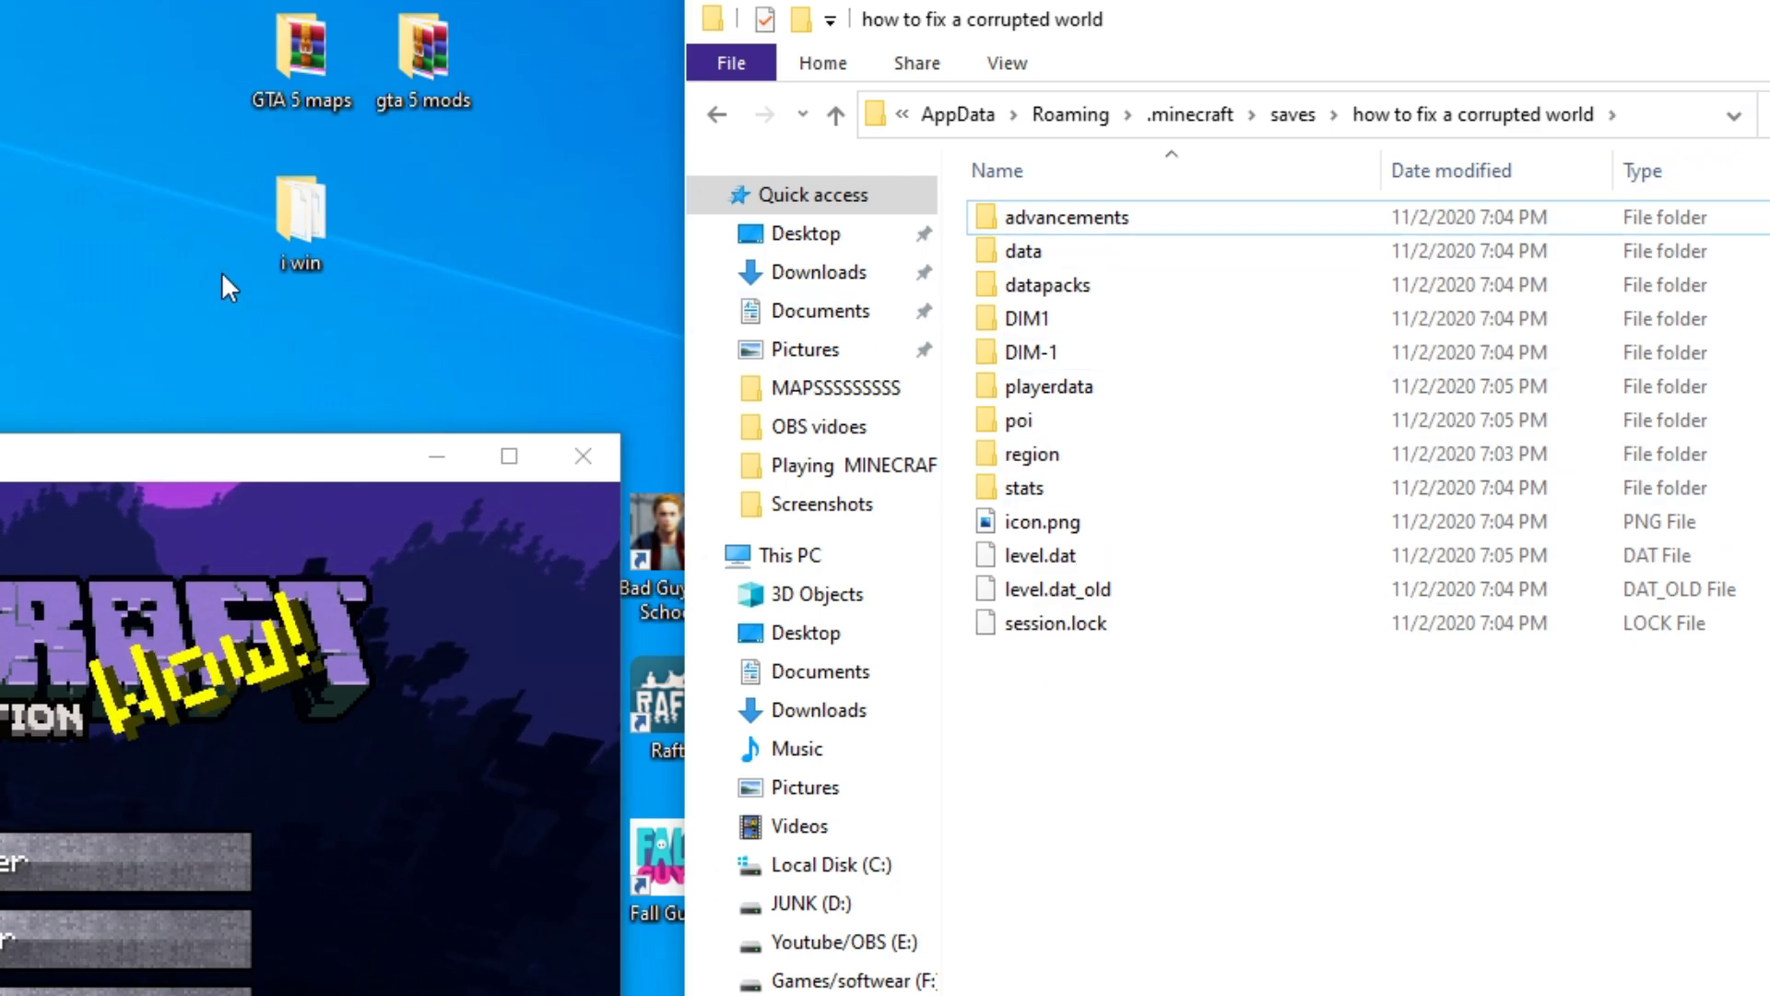
Move DIM1 and DIM-1 from the desktop 'i win' folder into the new world, replacing the existing ones
double_click(294, 242)
drag(535, 37, 444, 596)
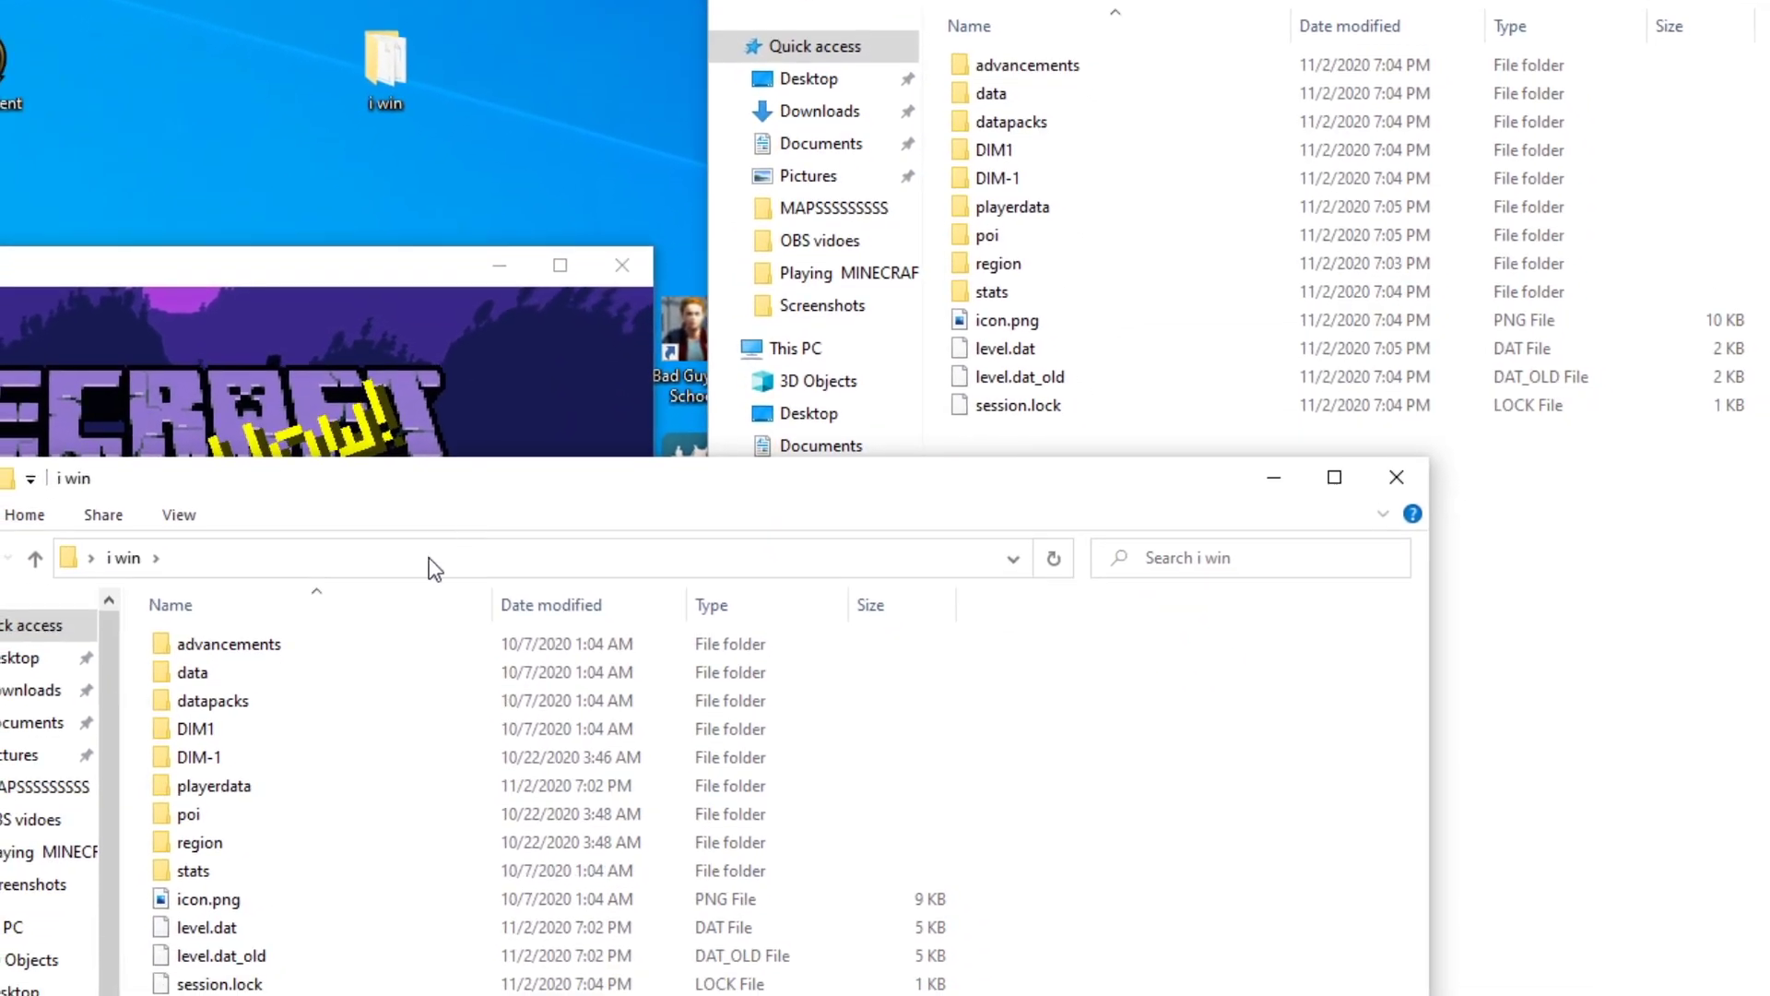
click(202, 764)
ctrl+click(209, 729)
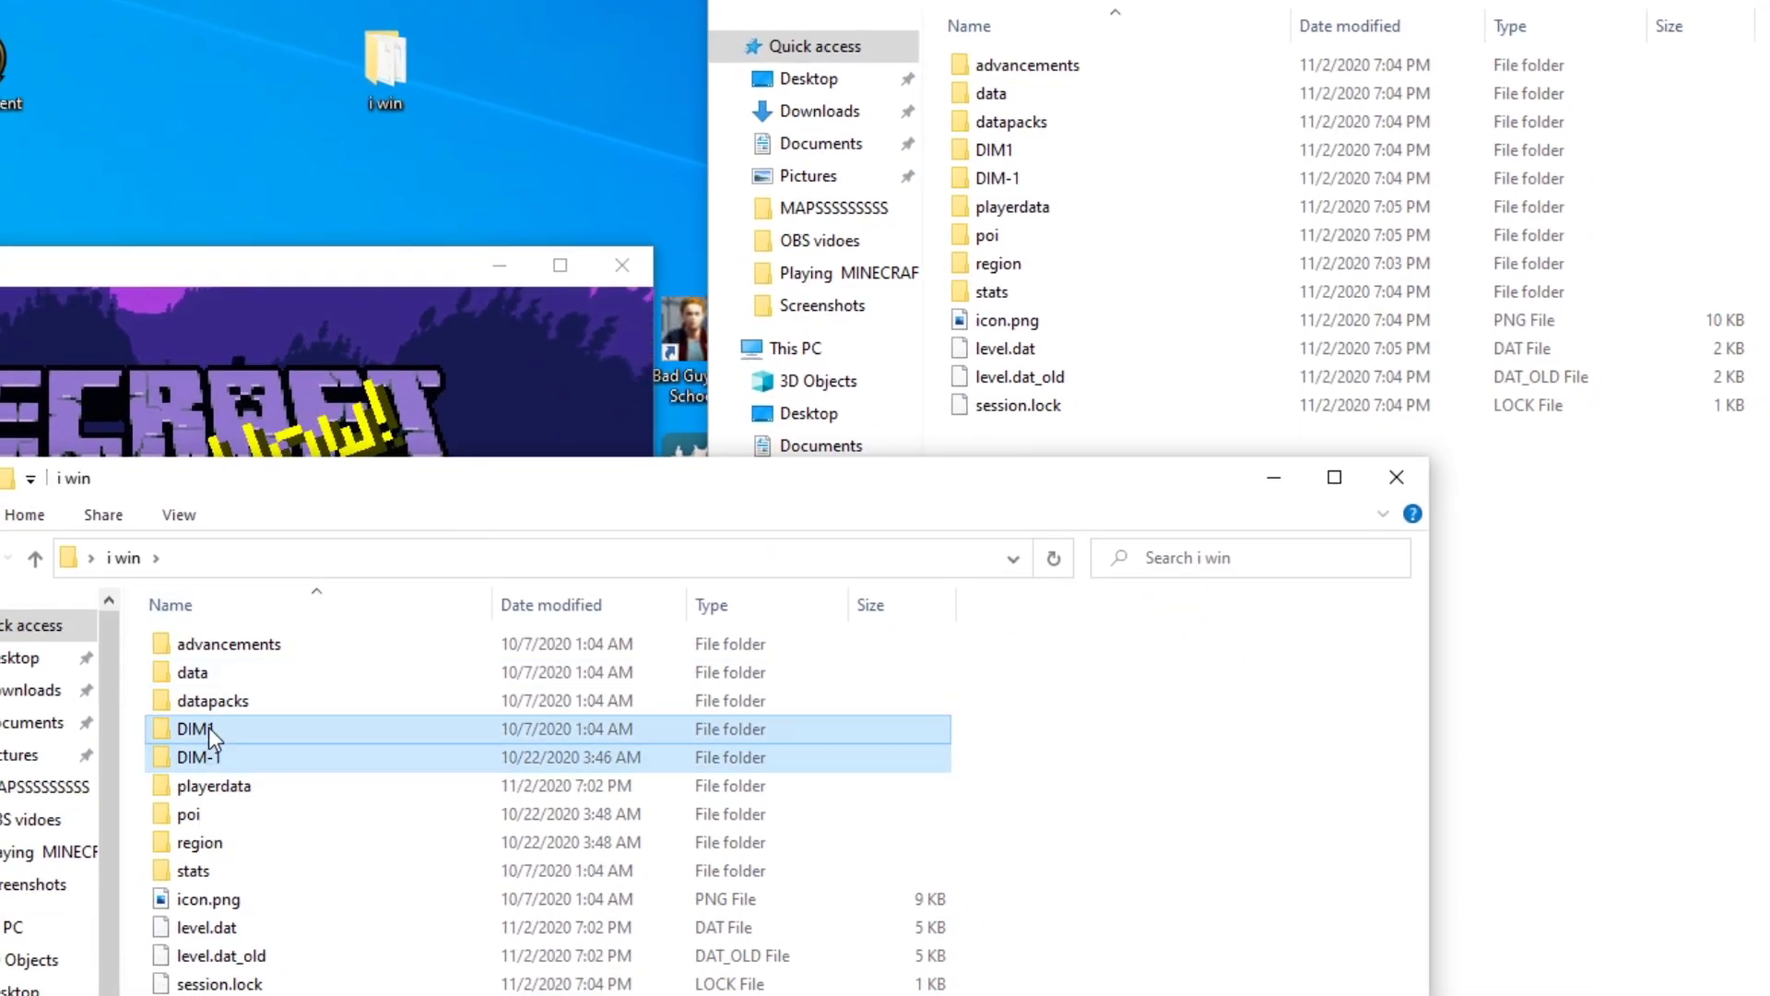
mouse_move(193, 727)
mouse_down()
mouse_move(1565, 532)
mouse_move(1603, 629)
mouse_up()
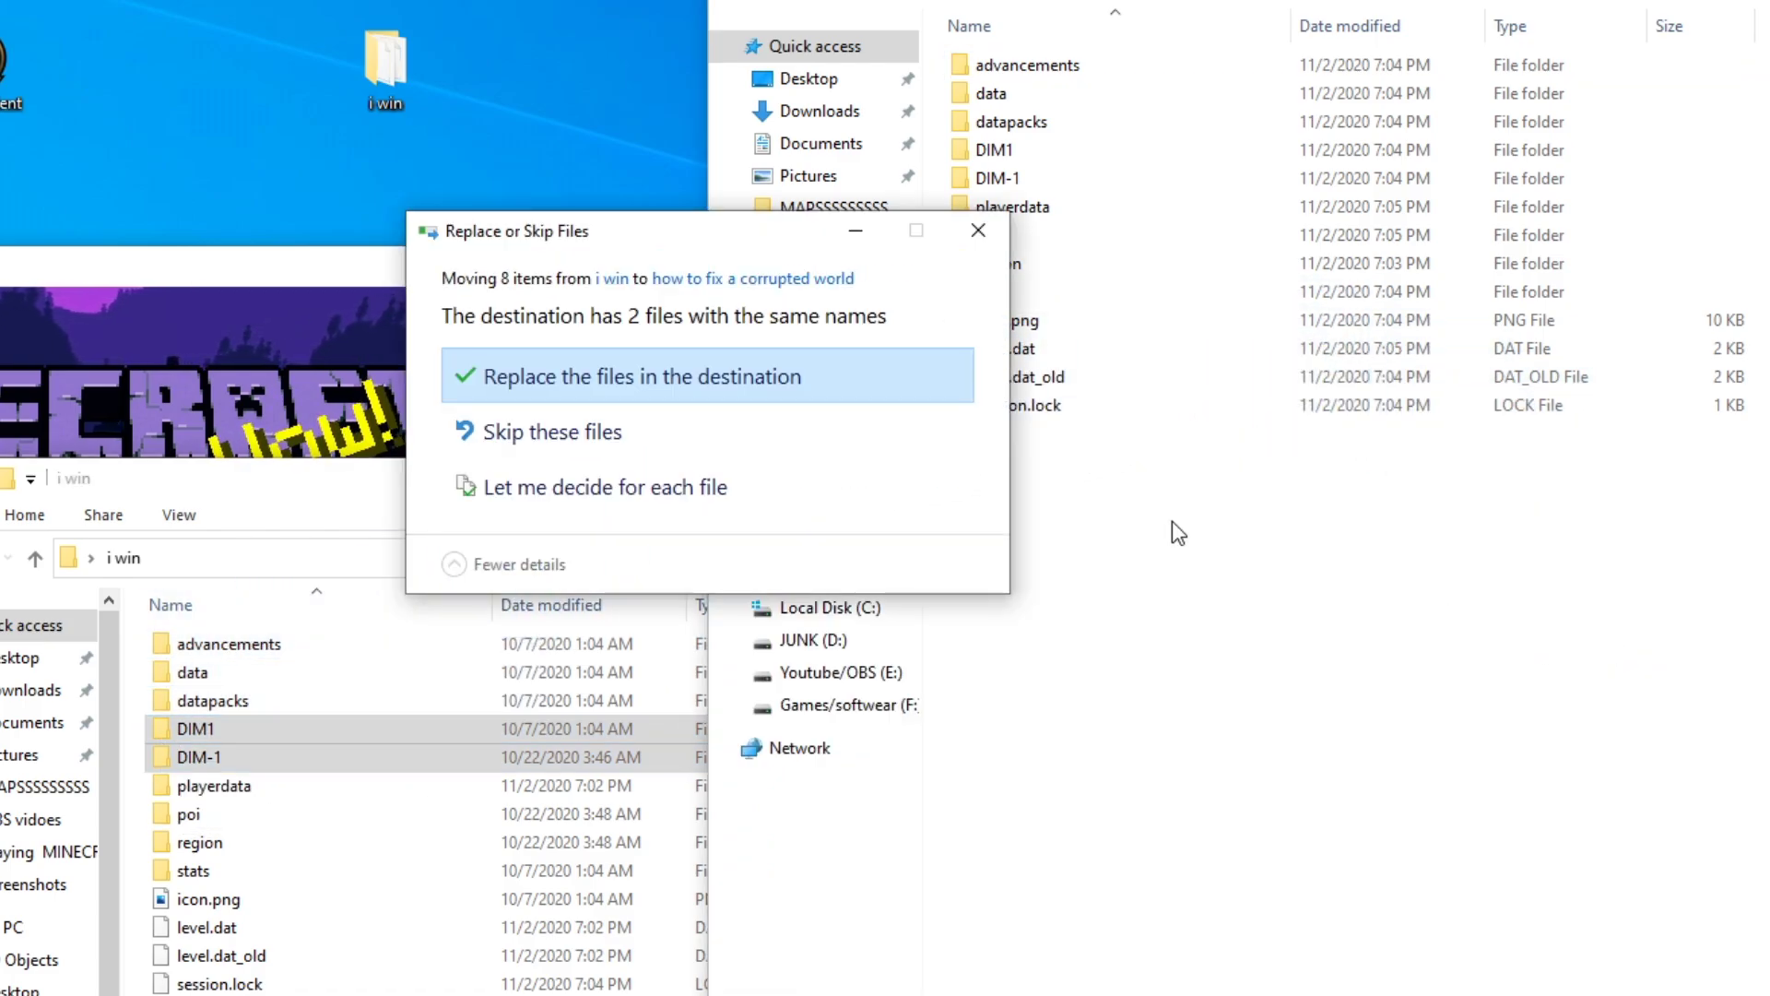
click(835, 376)
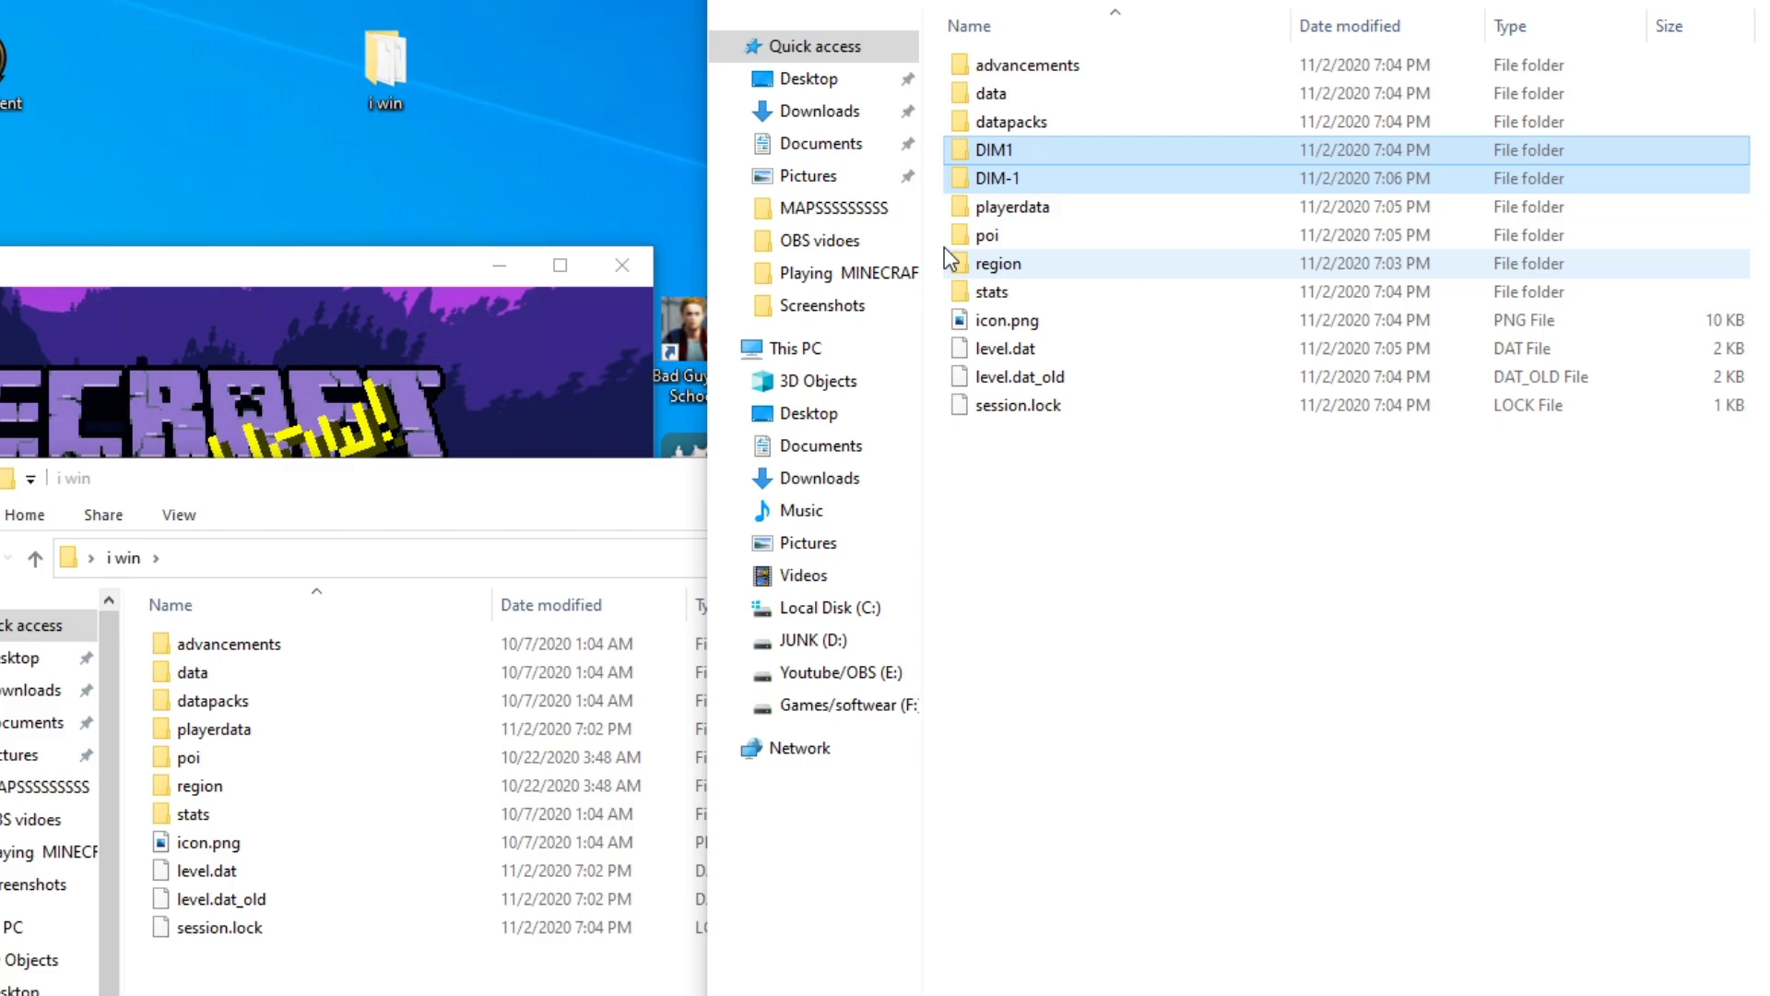
click(591, 528)
click(1348, 466)
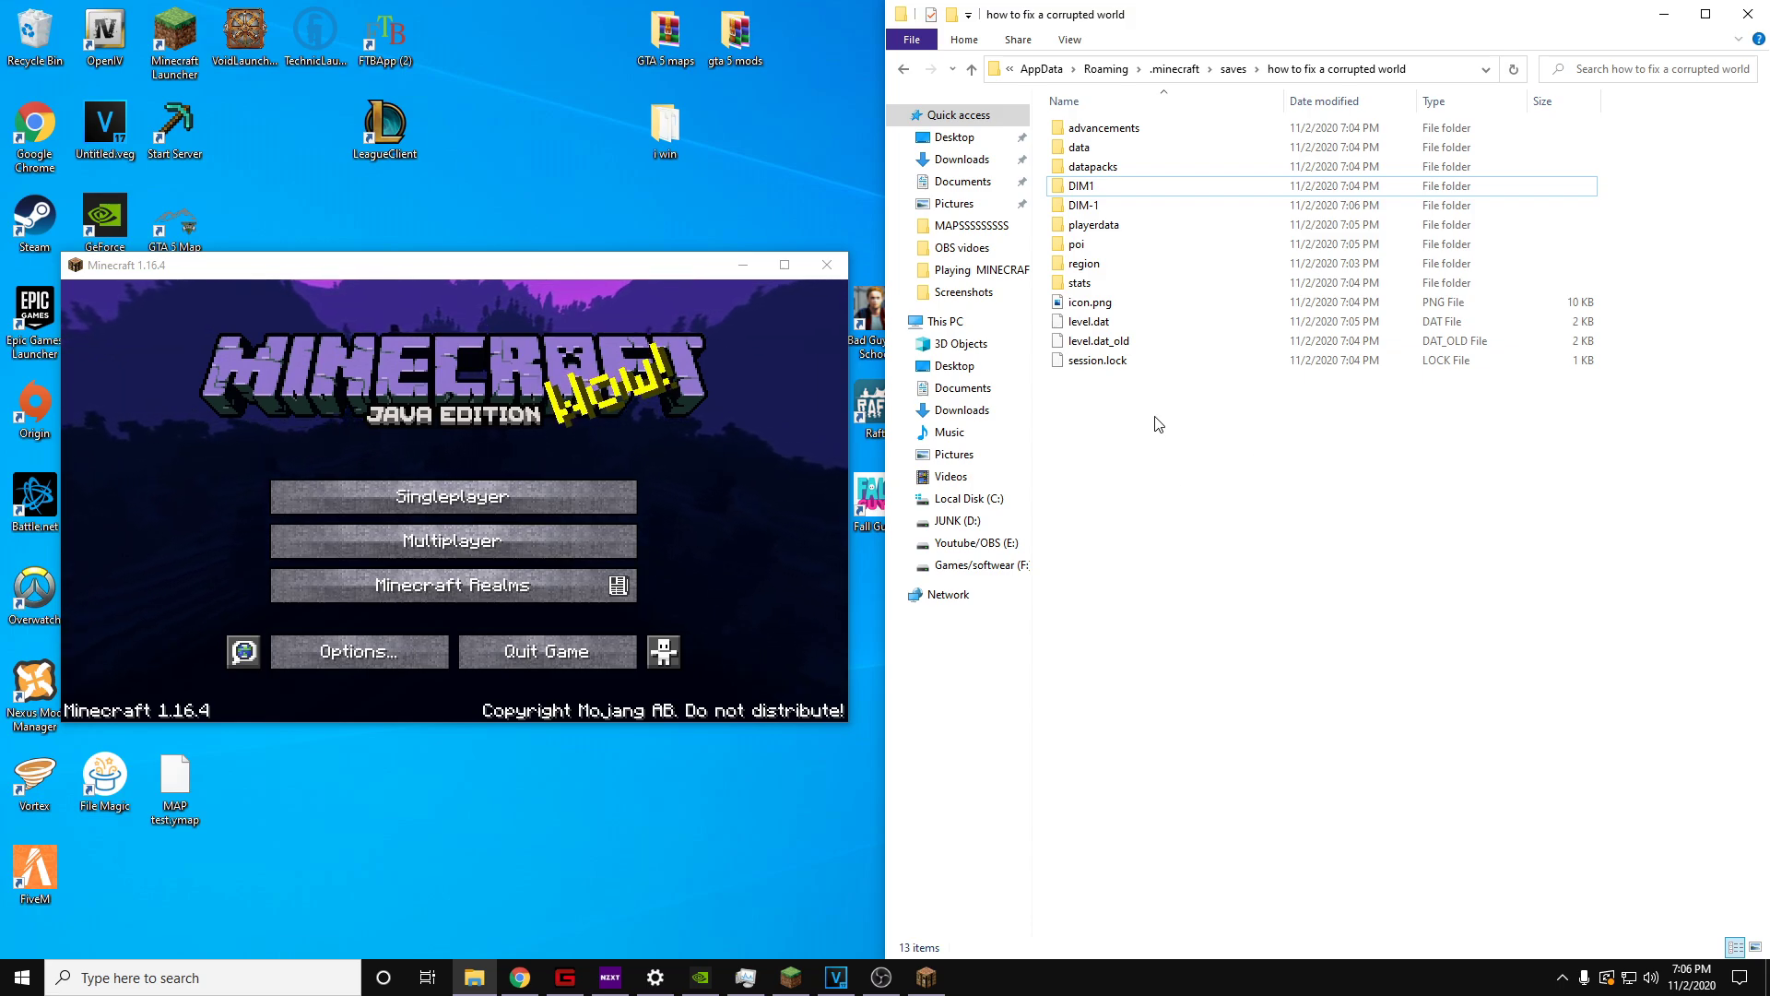
Load the restored world and walk across the lake toward the farm building
click(483, 494)
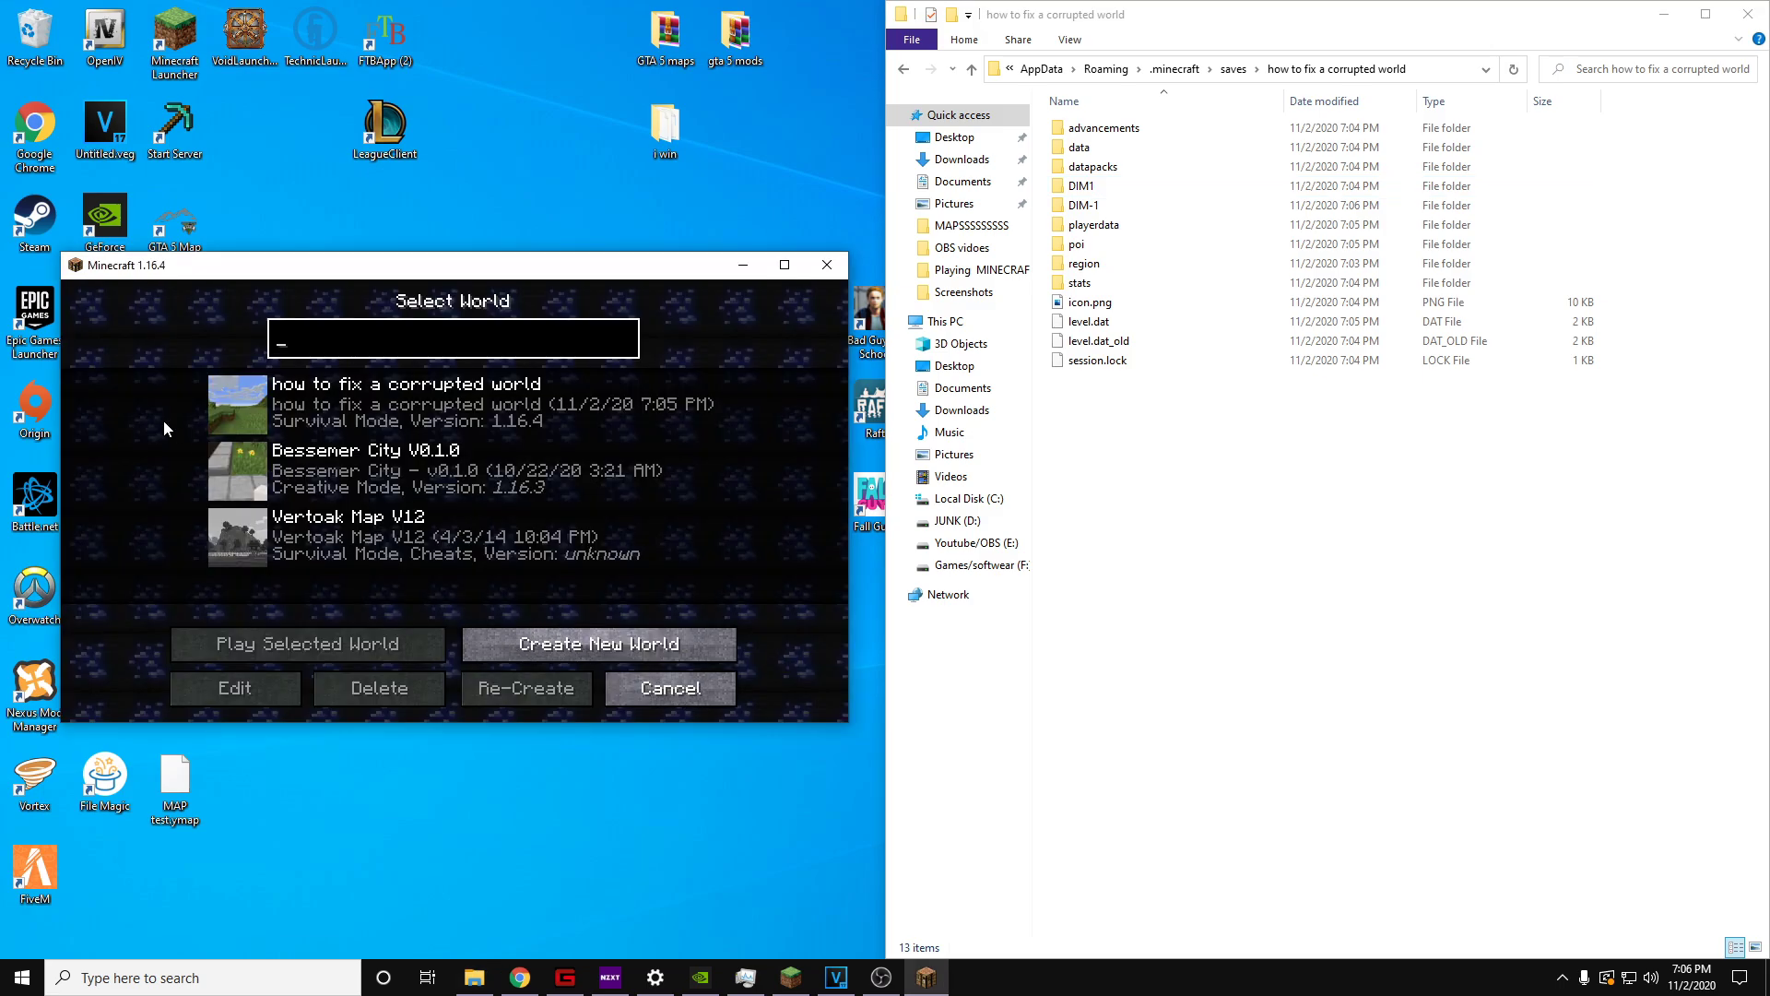
click(230, 412)
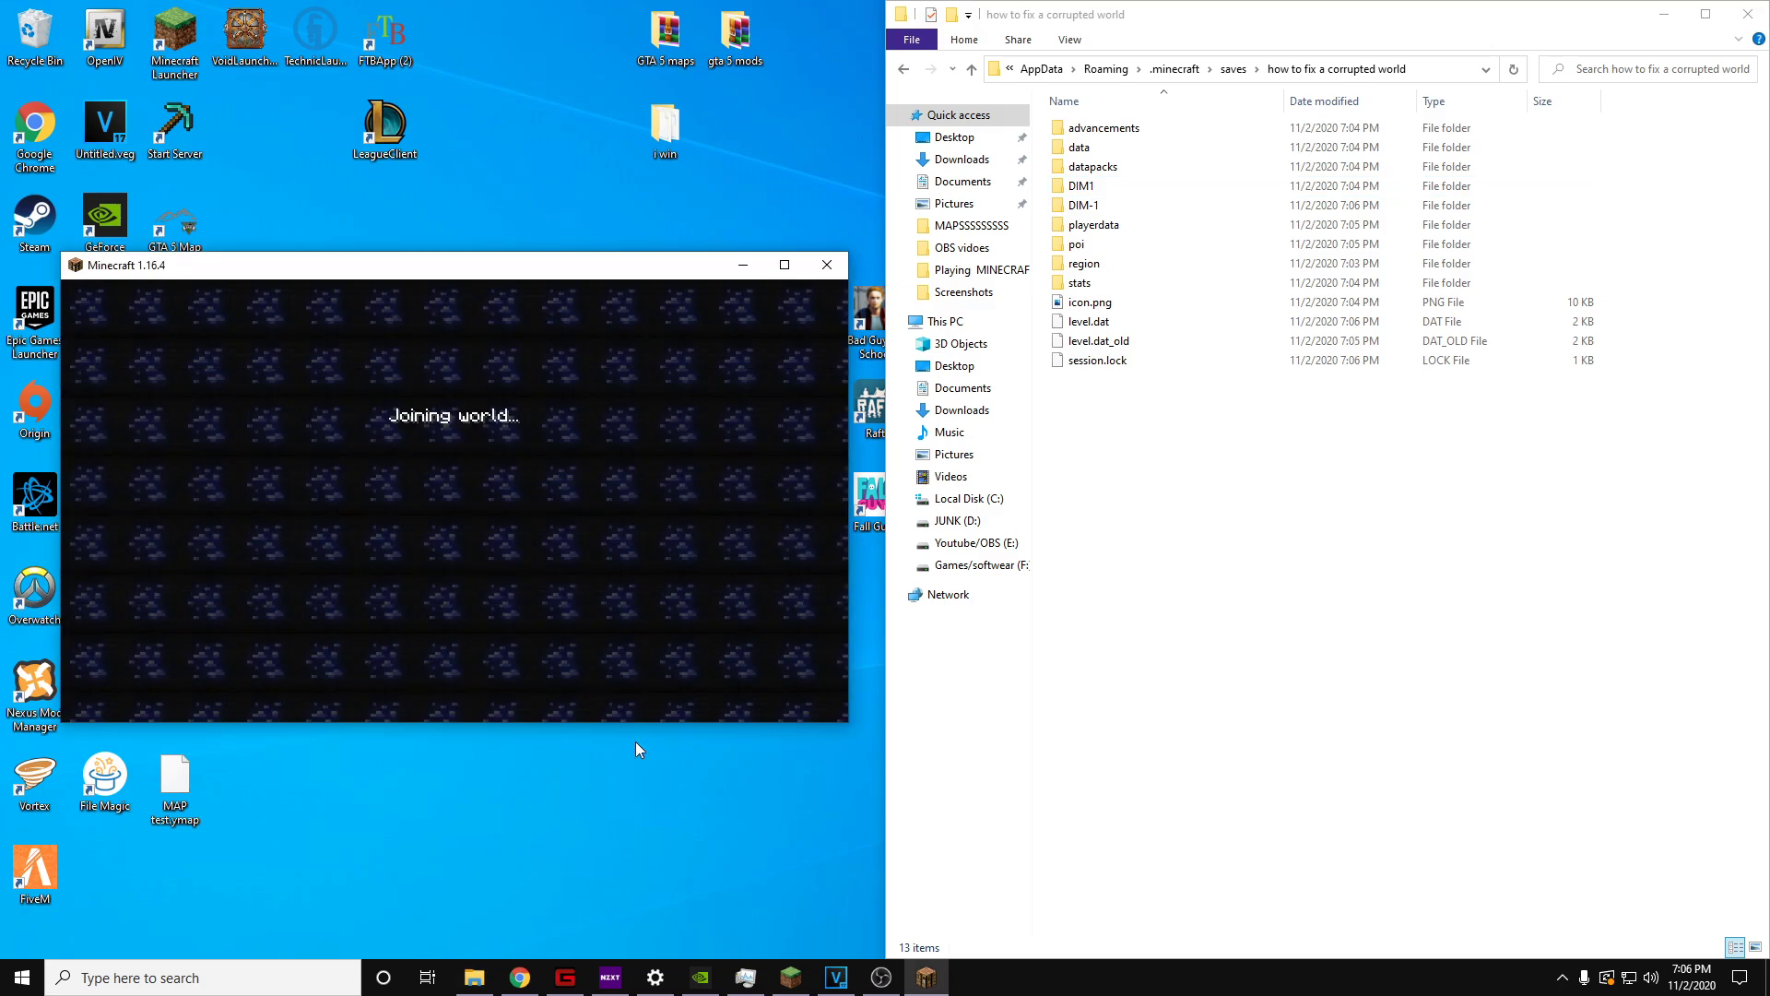
key(s)
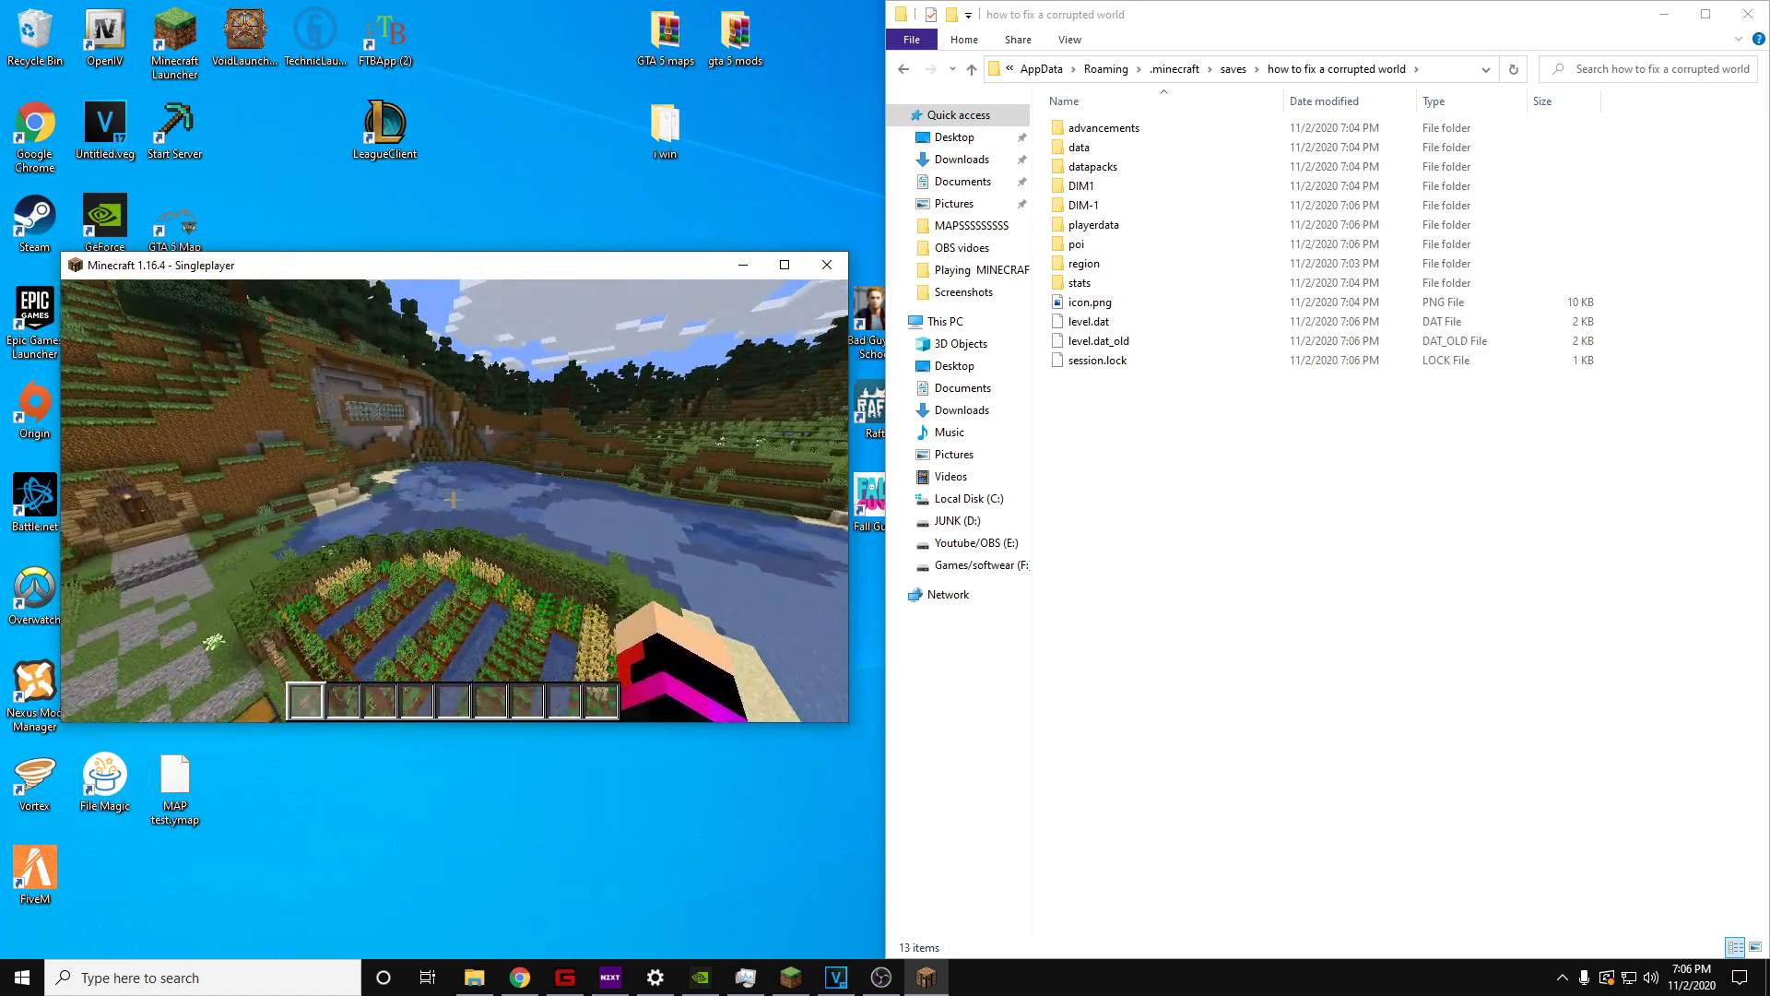
key(w)
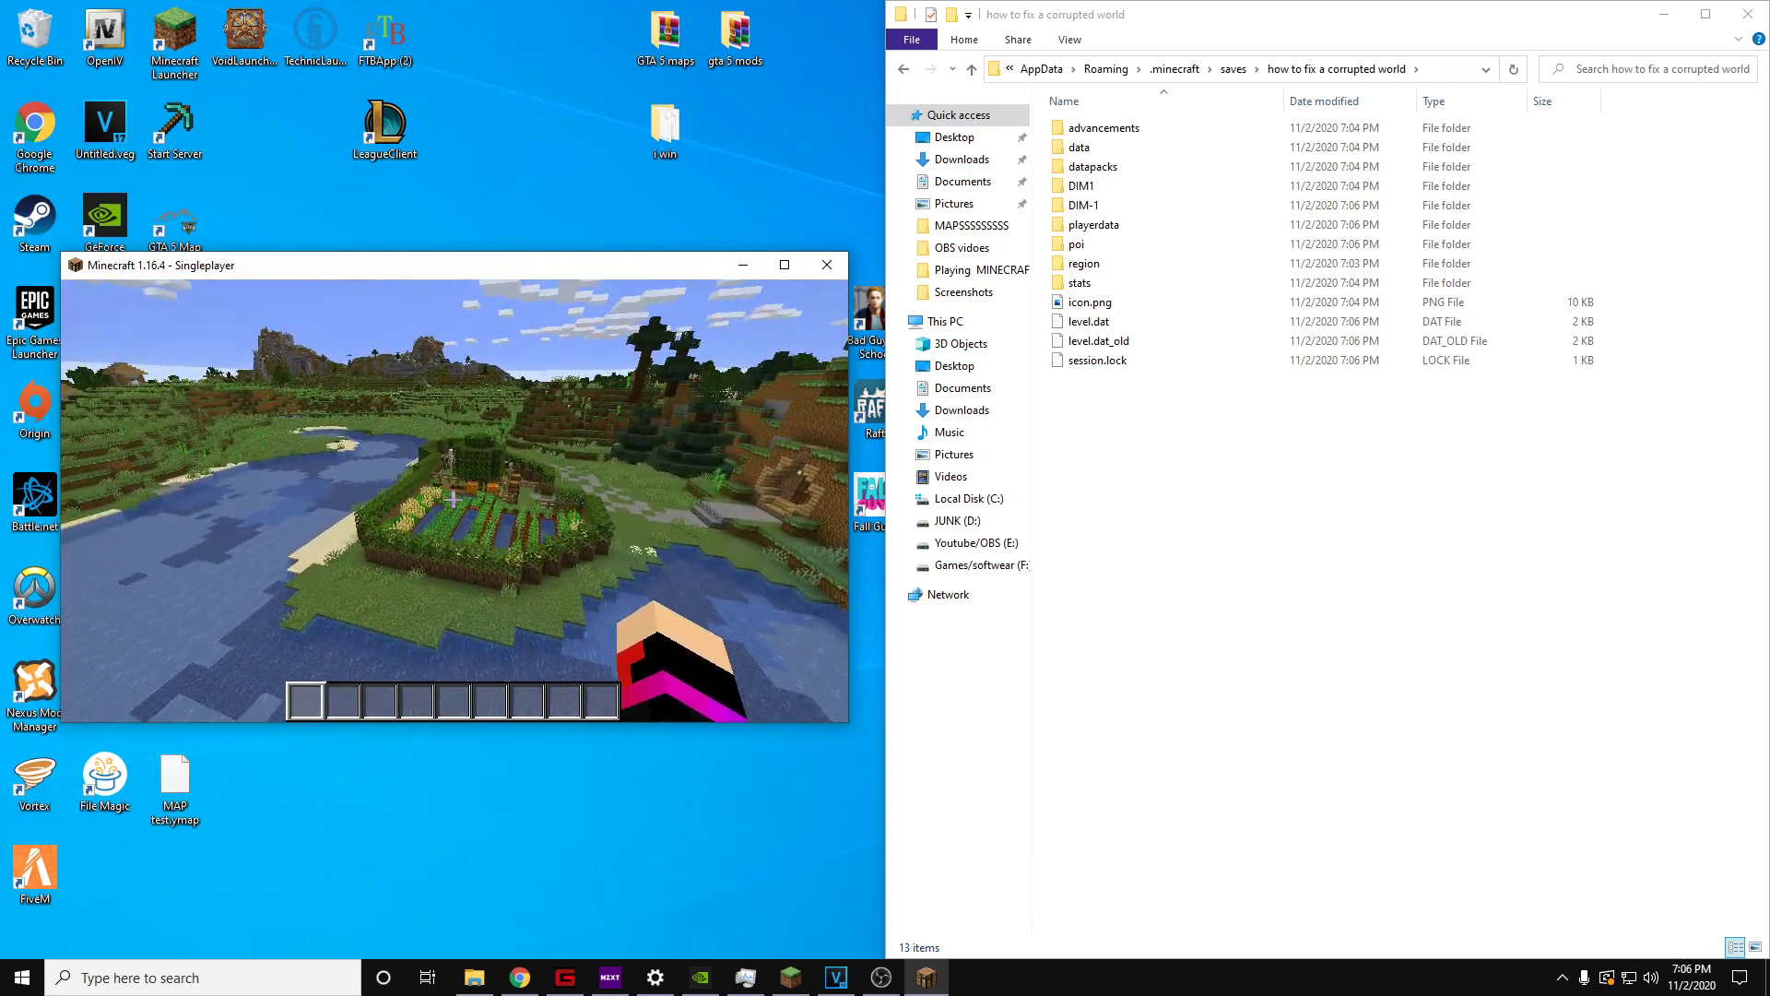
Check the inventory twice, then save and quit to the title screen
key(e)
click(609, 647)
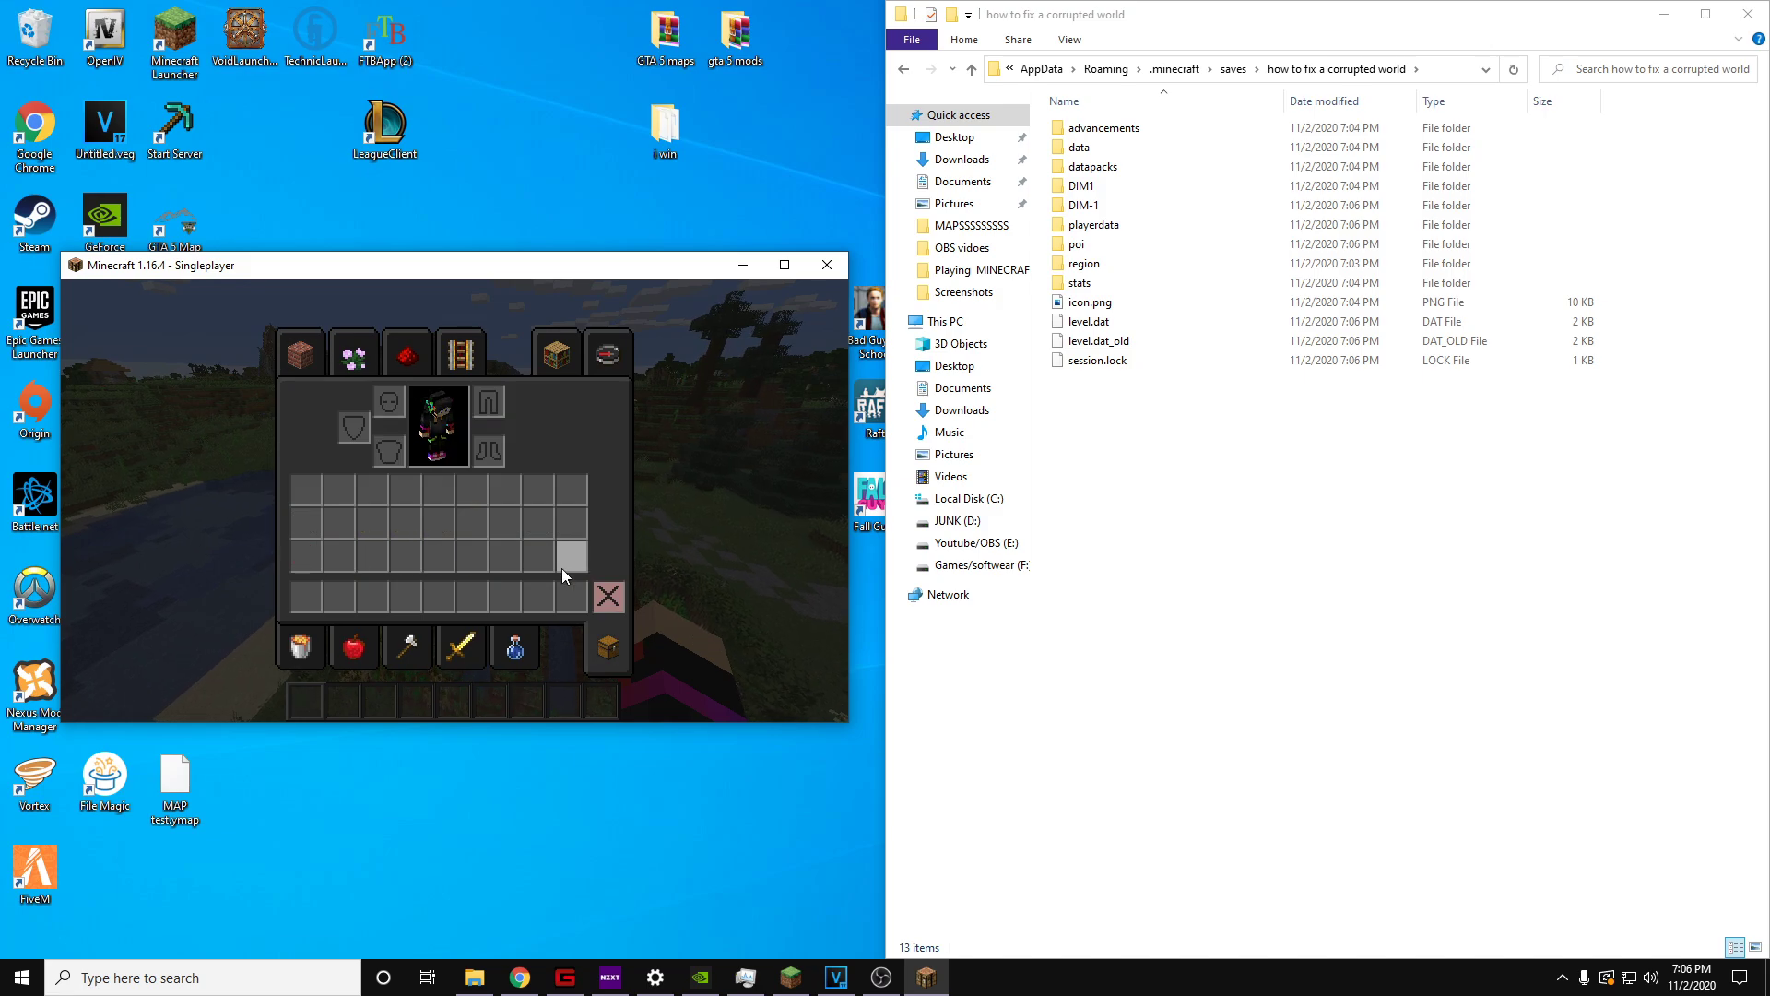
key(e)
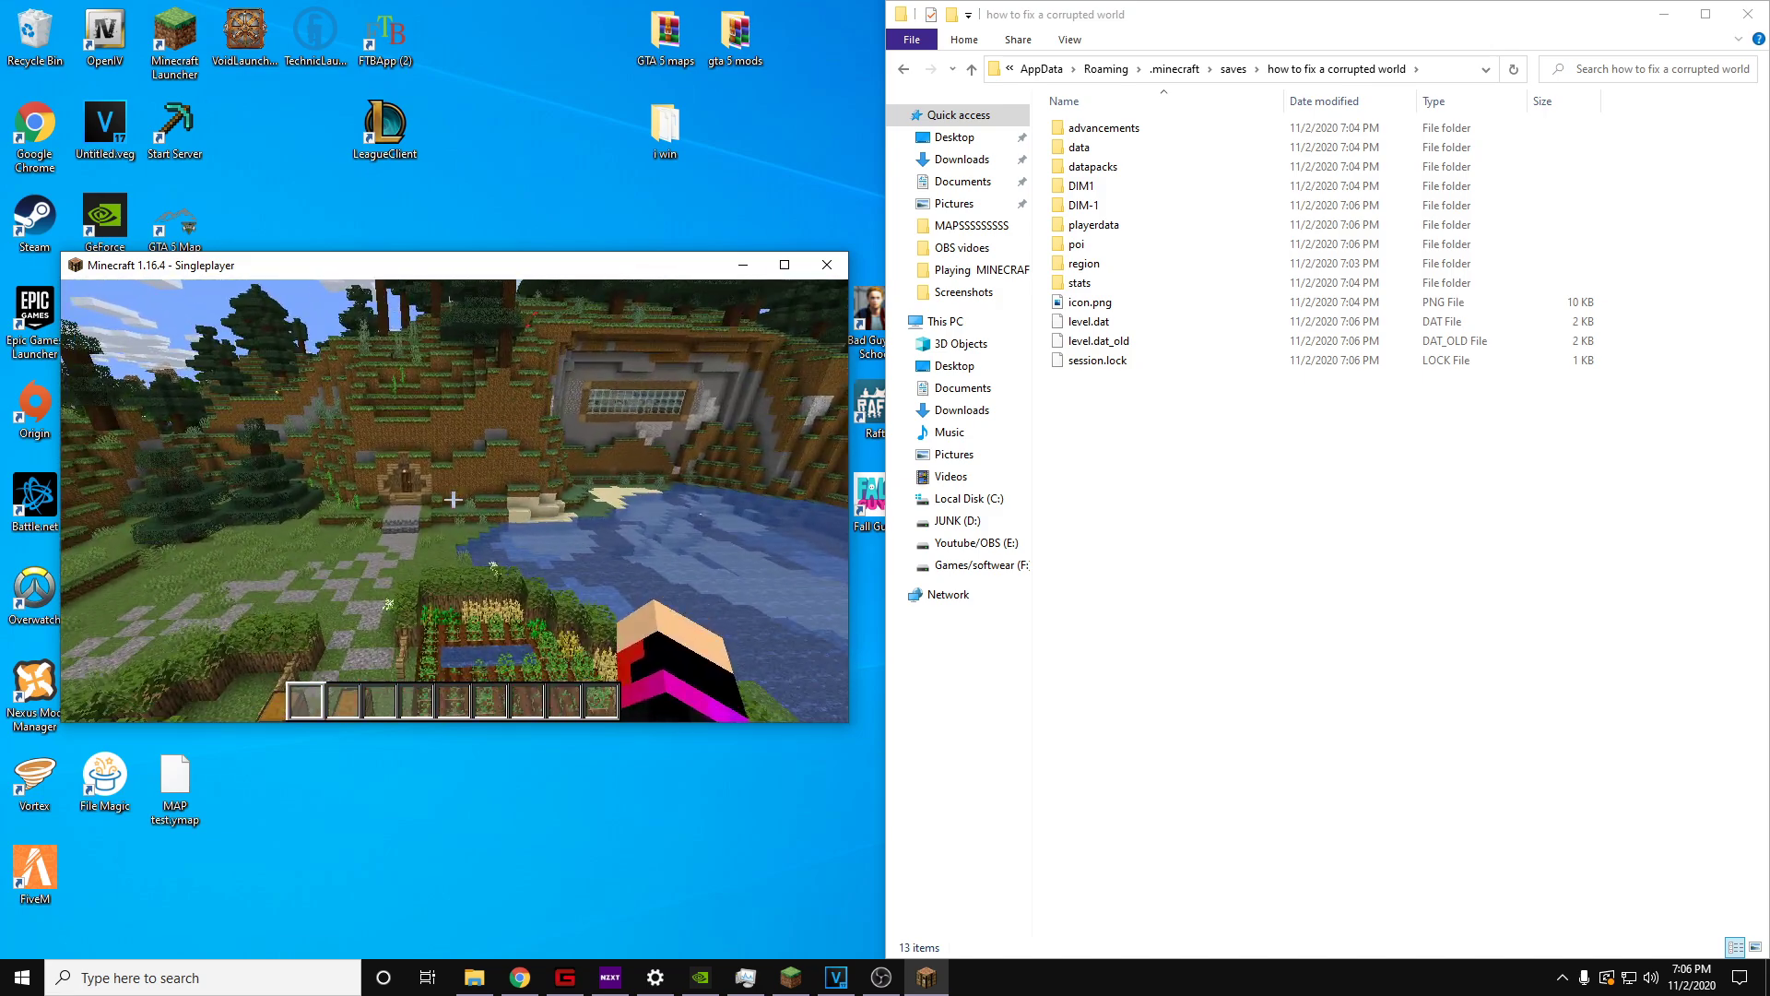
key(e)
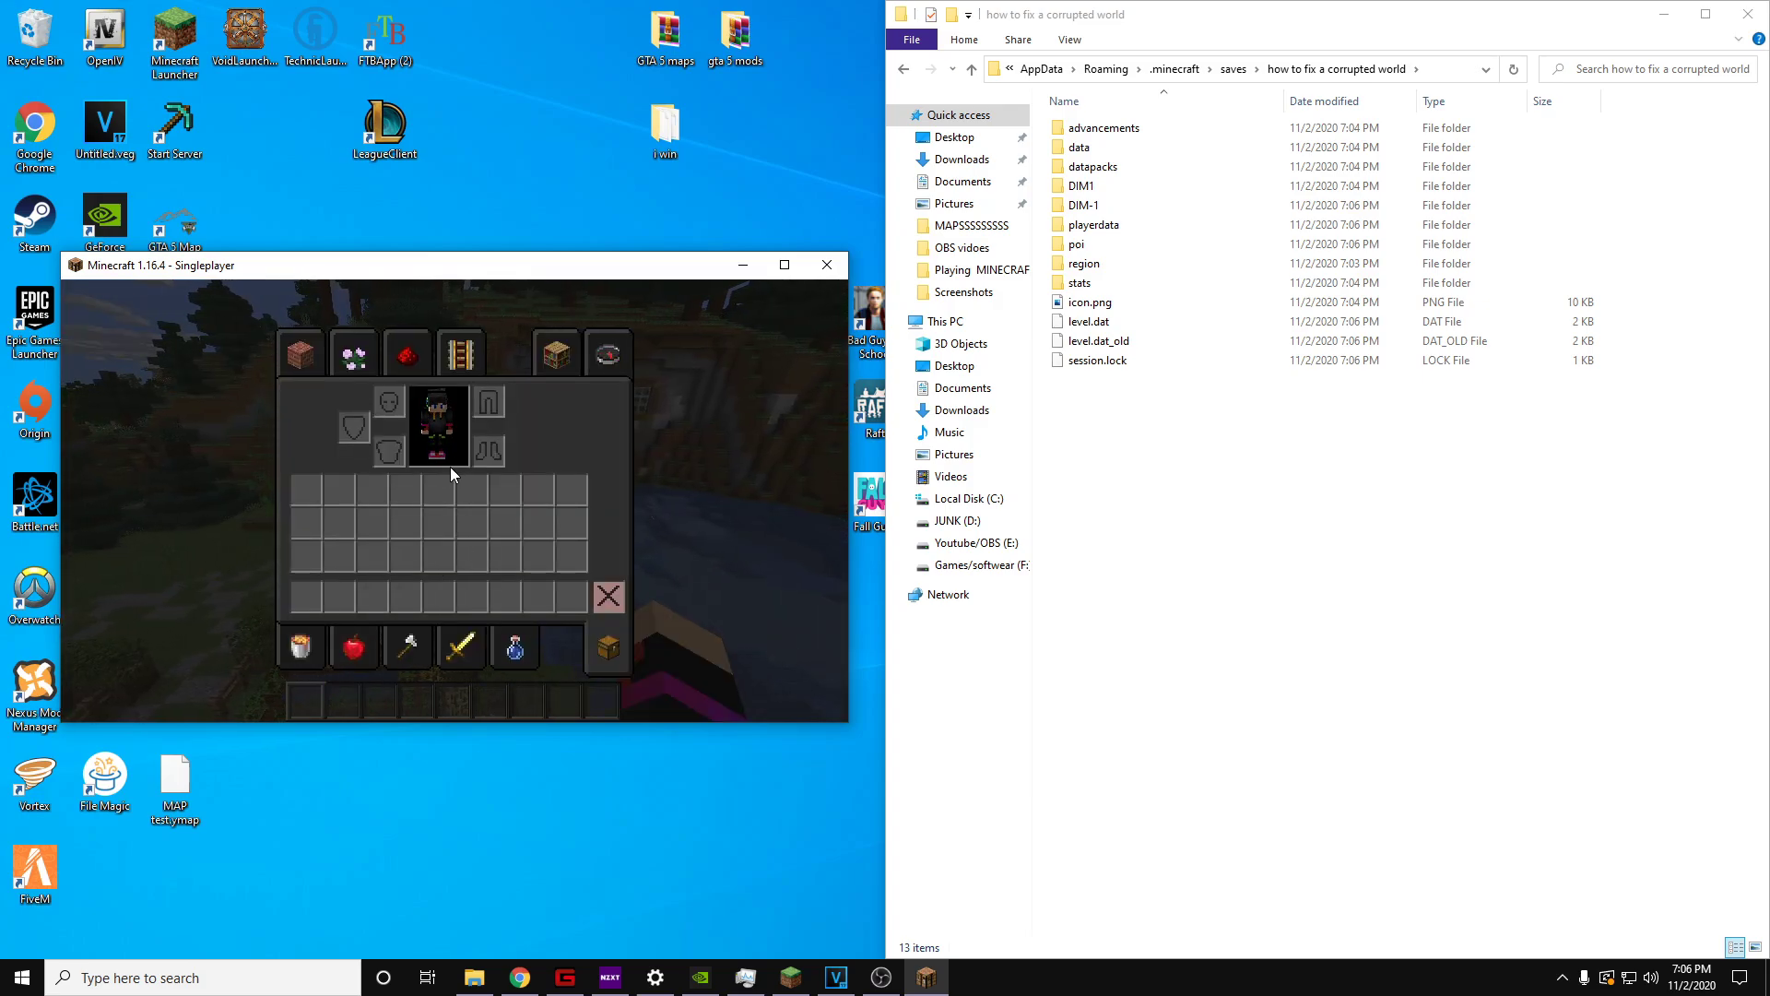
key(e)
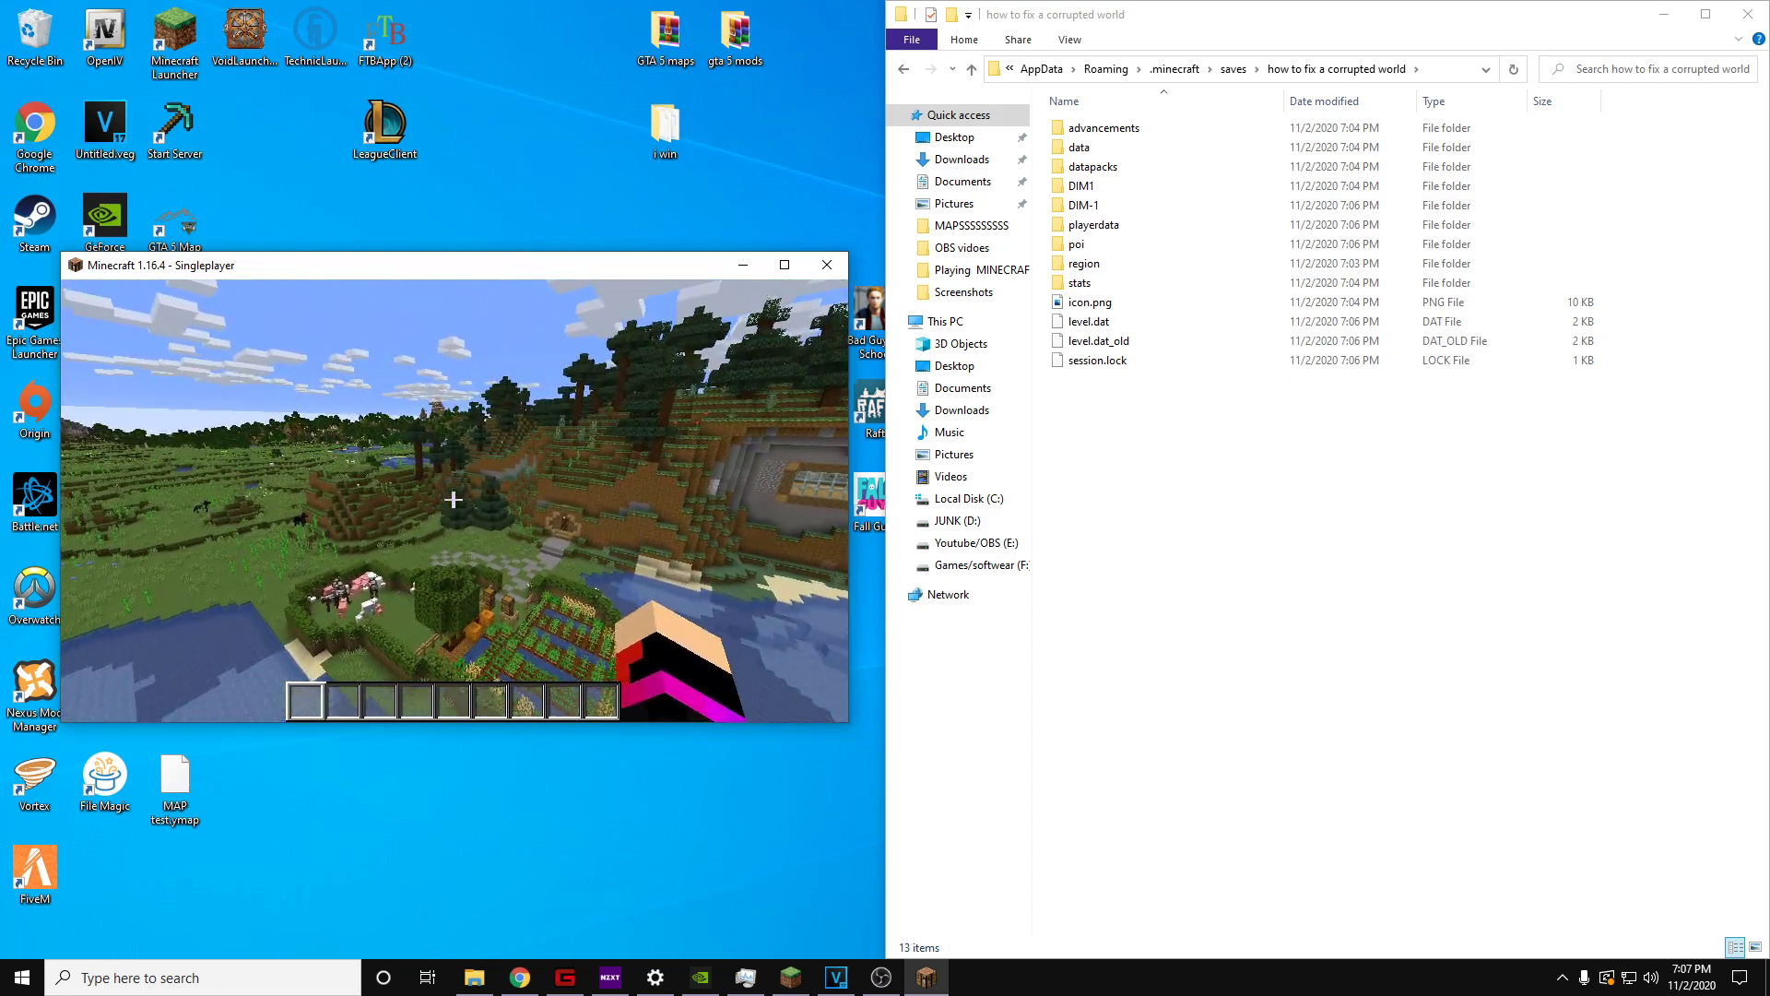
key(Escape)
click(445, 603)
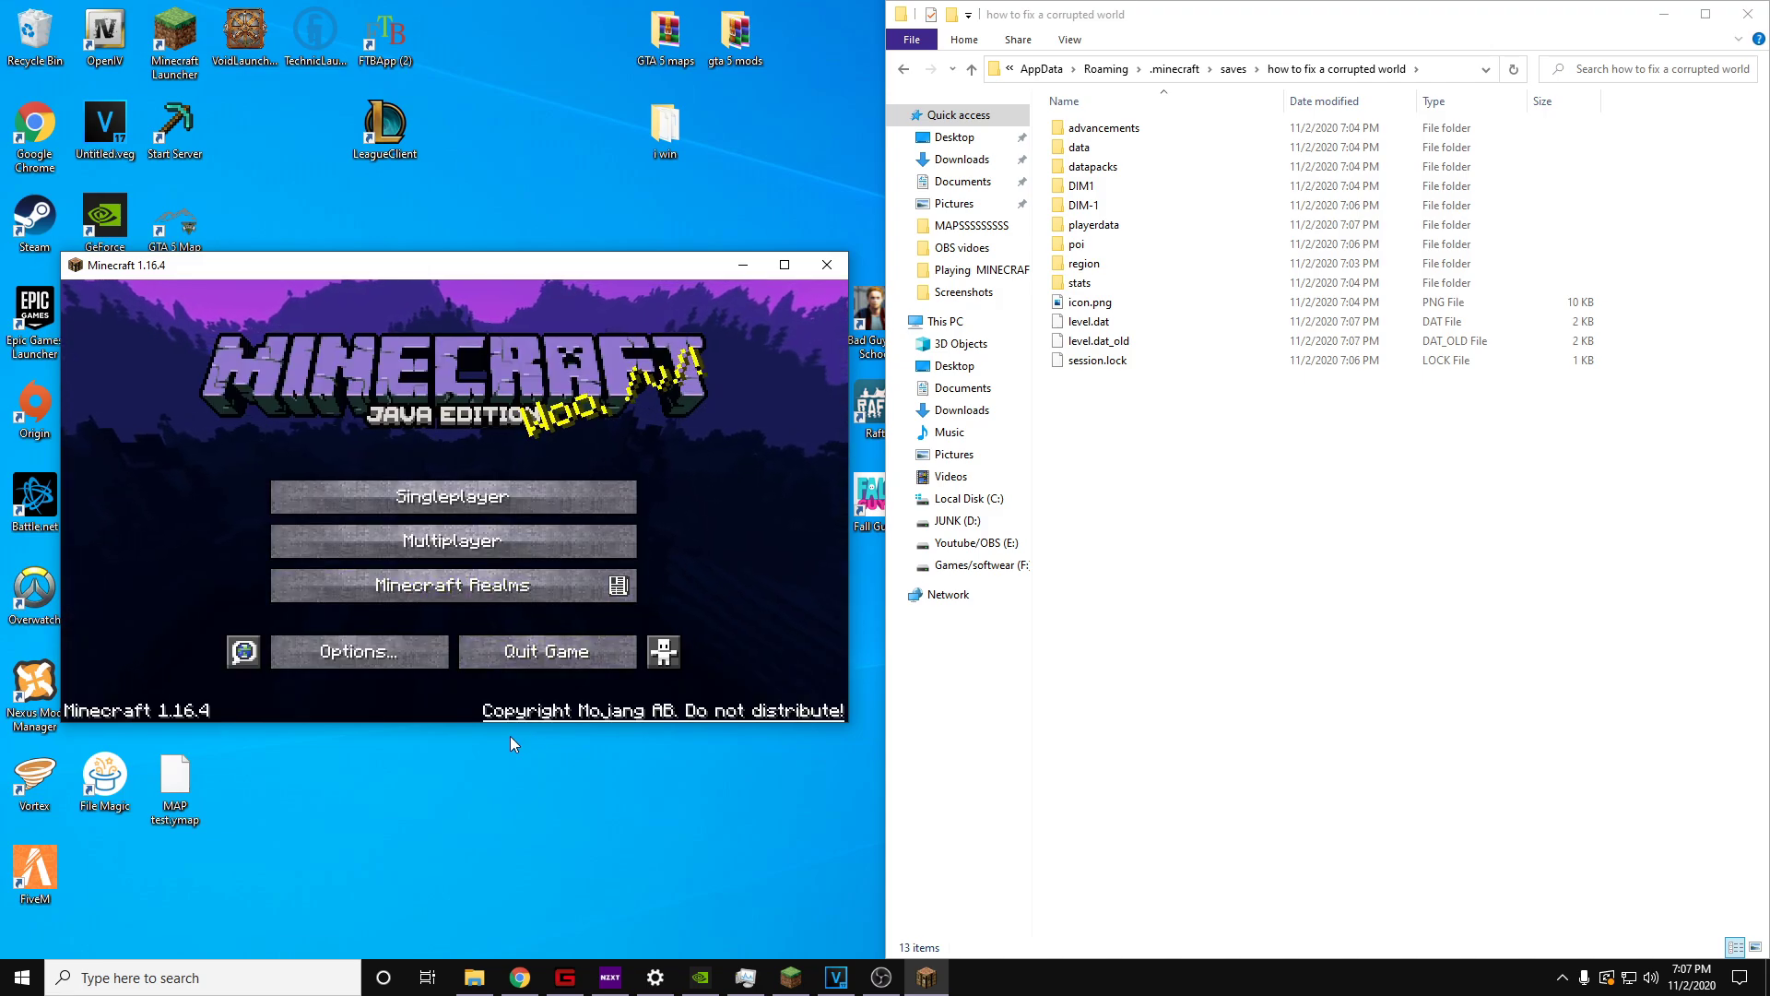
Quit Minecraft from the title screen
click(542, 661)
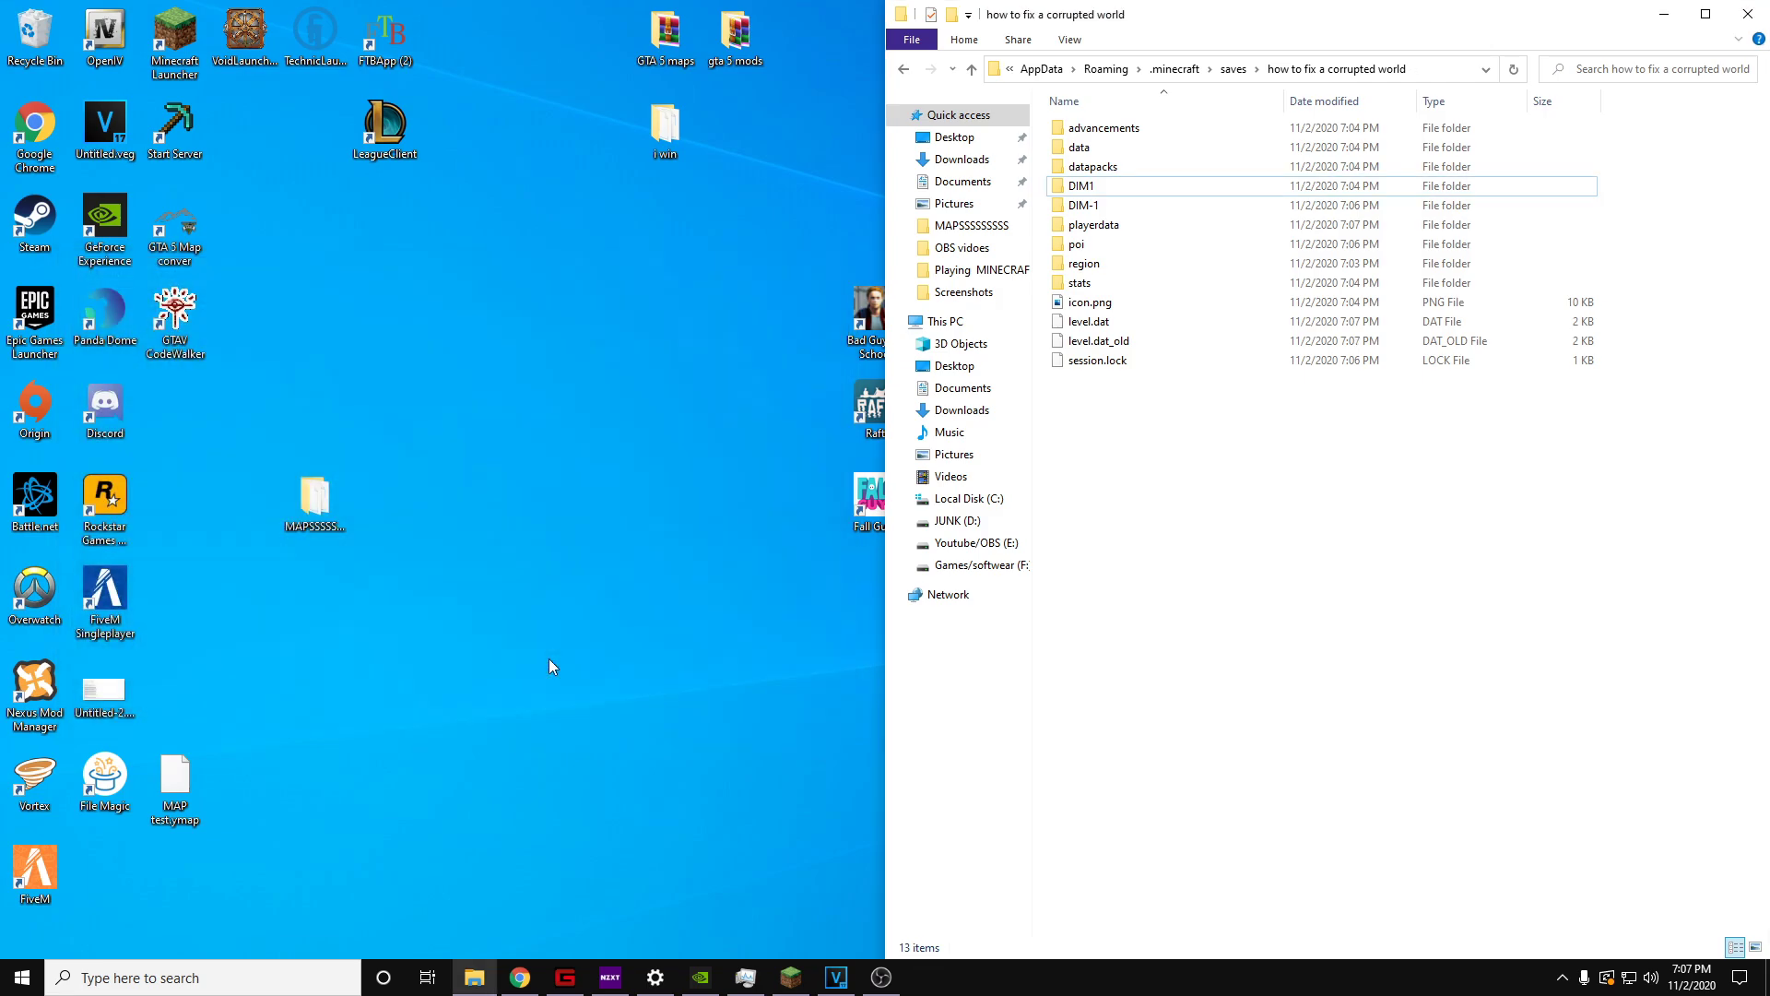